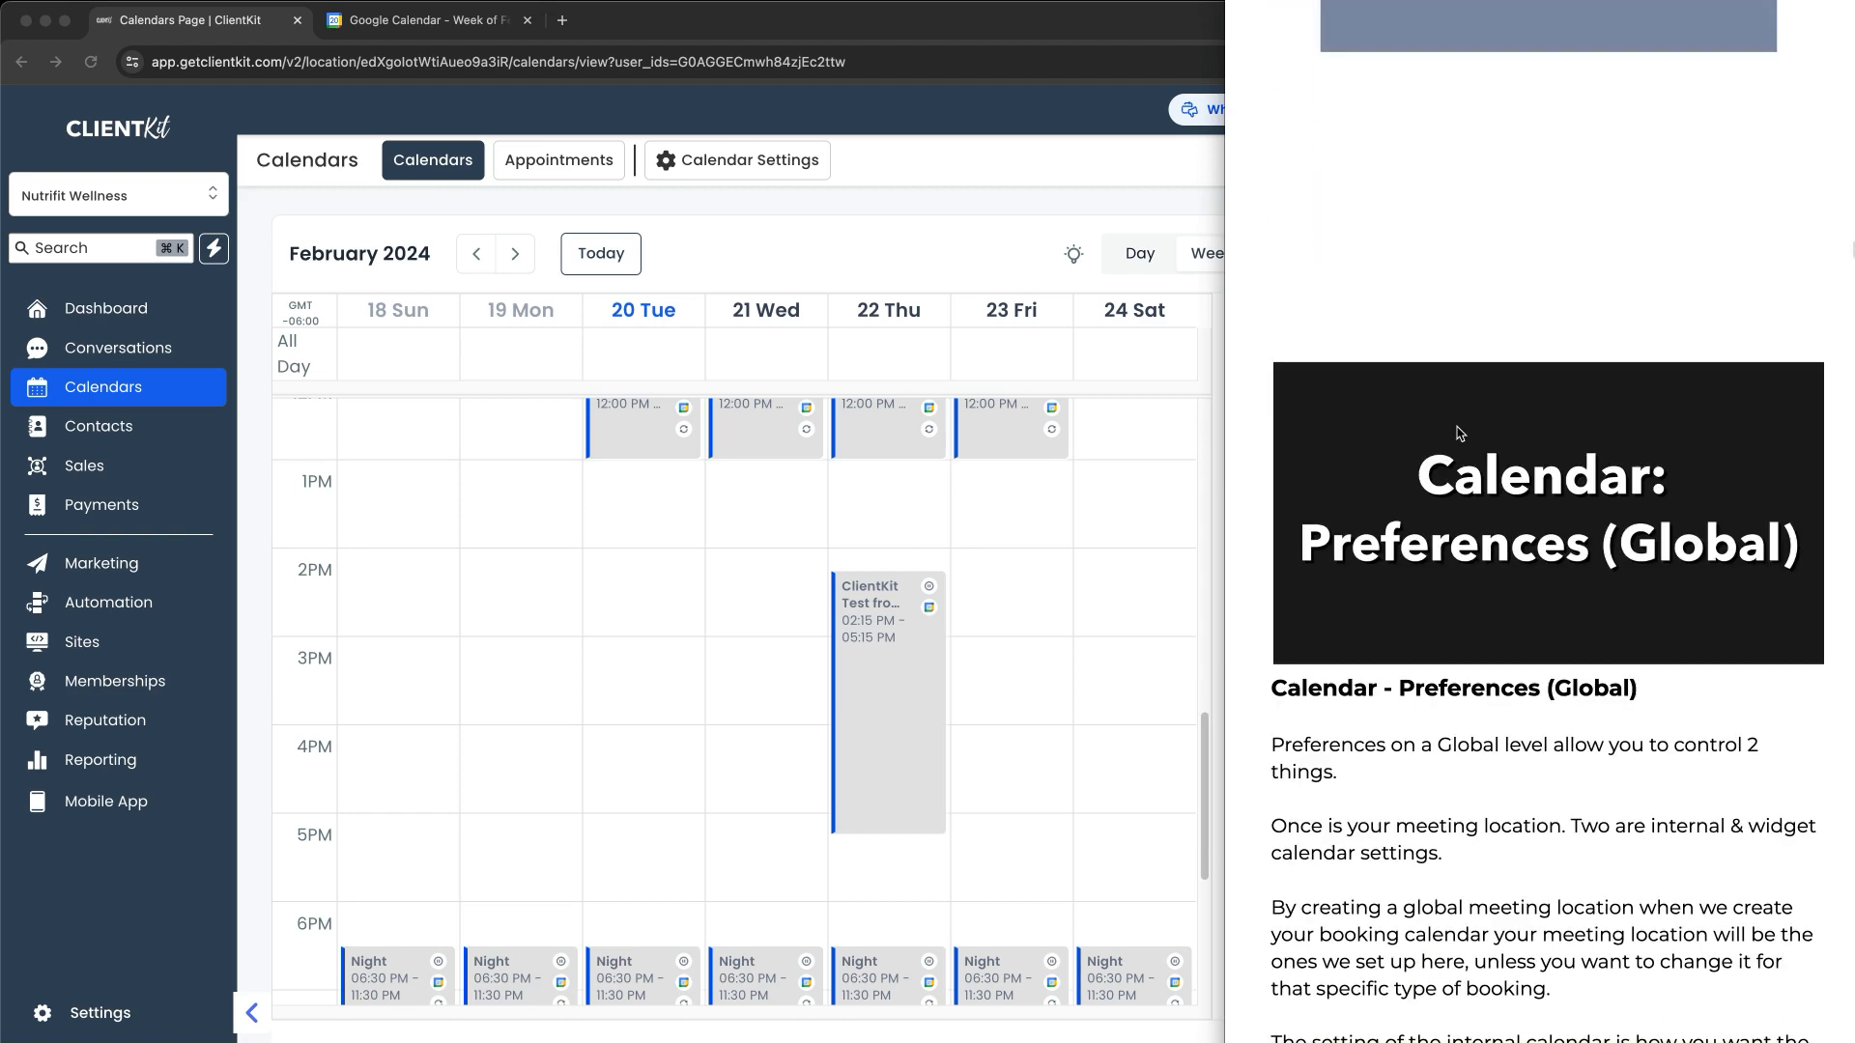
Read the Calendar Preferences (Global) section of the guide, down to its setup instructions for My Preferences and Account Preferences
scroll(1458, 432, "down", 3)
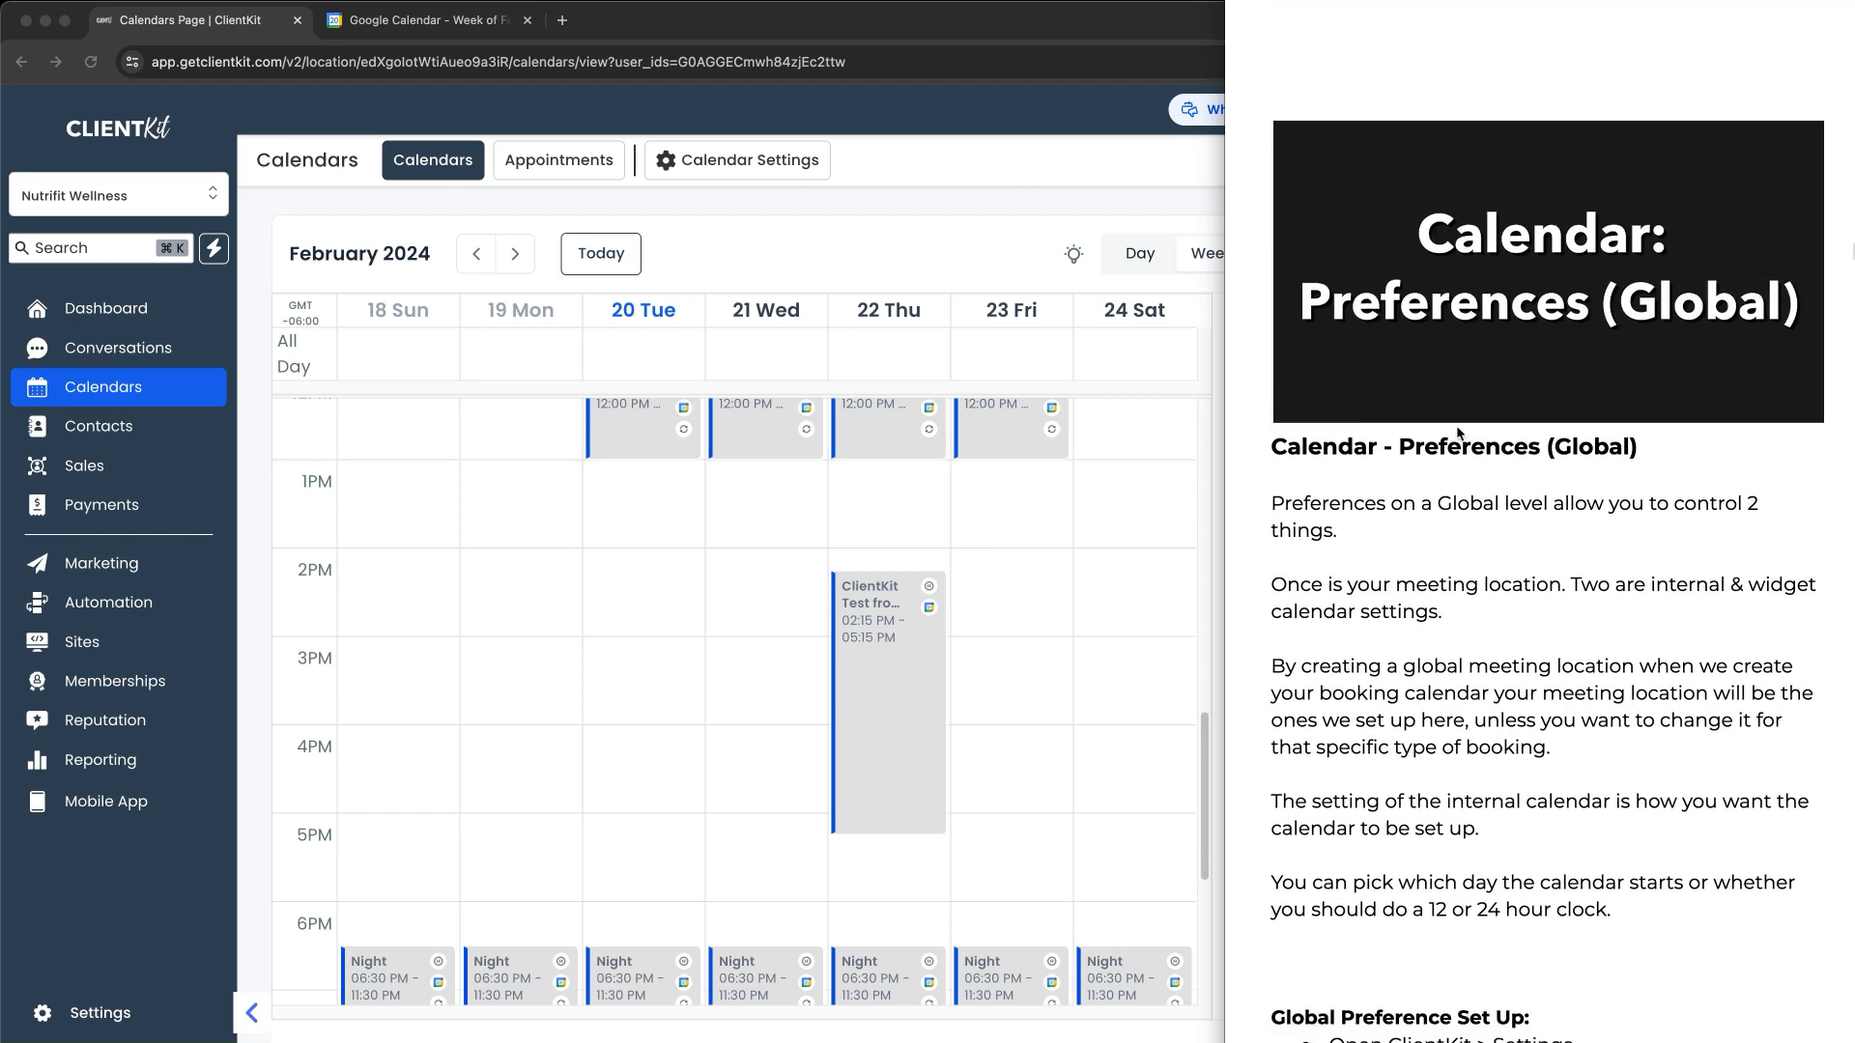
scroll(1458, 433, "down", 1)
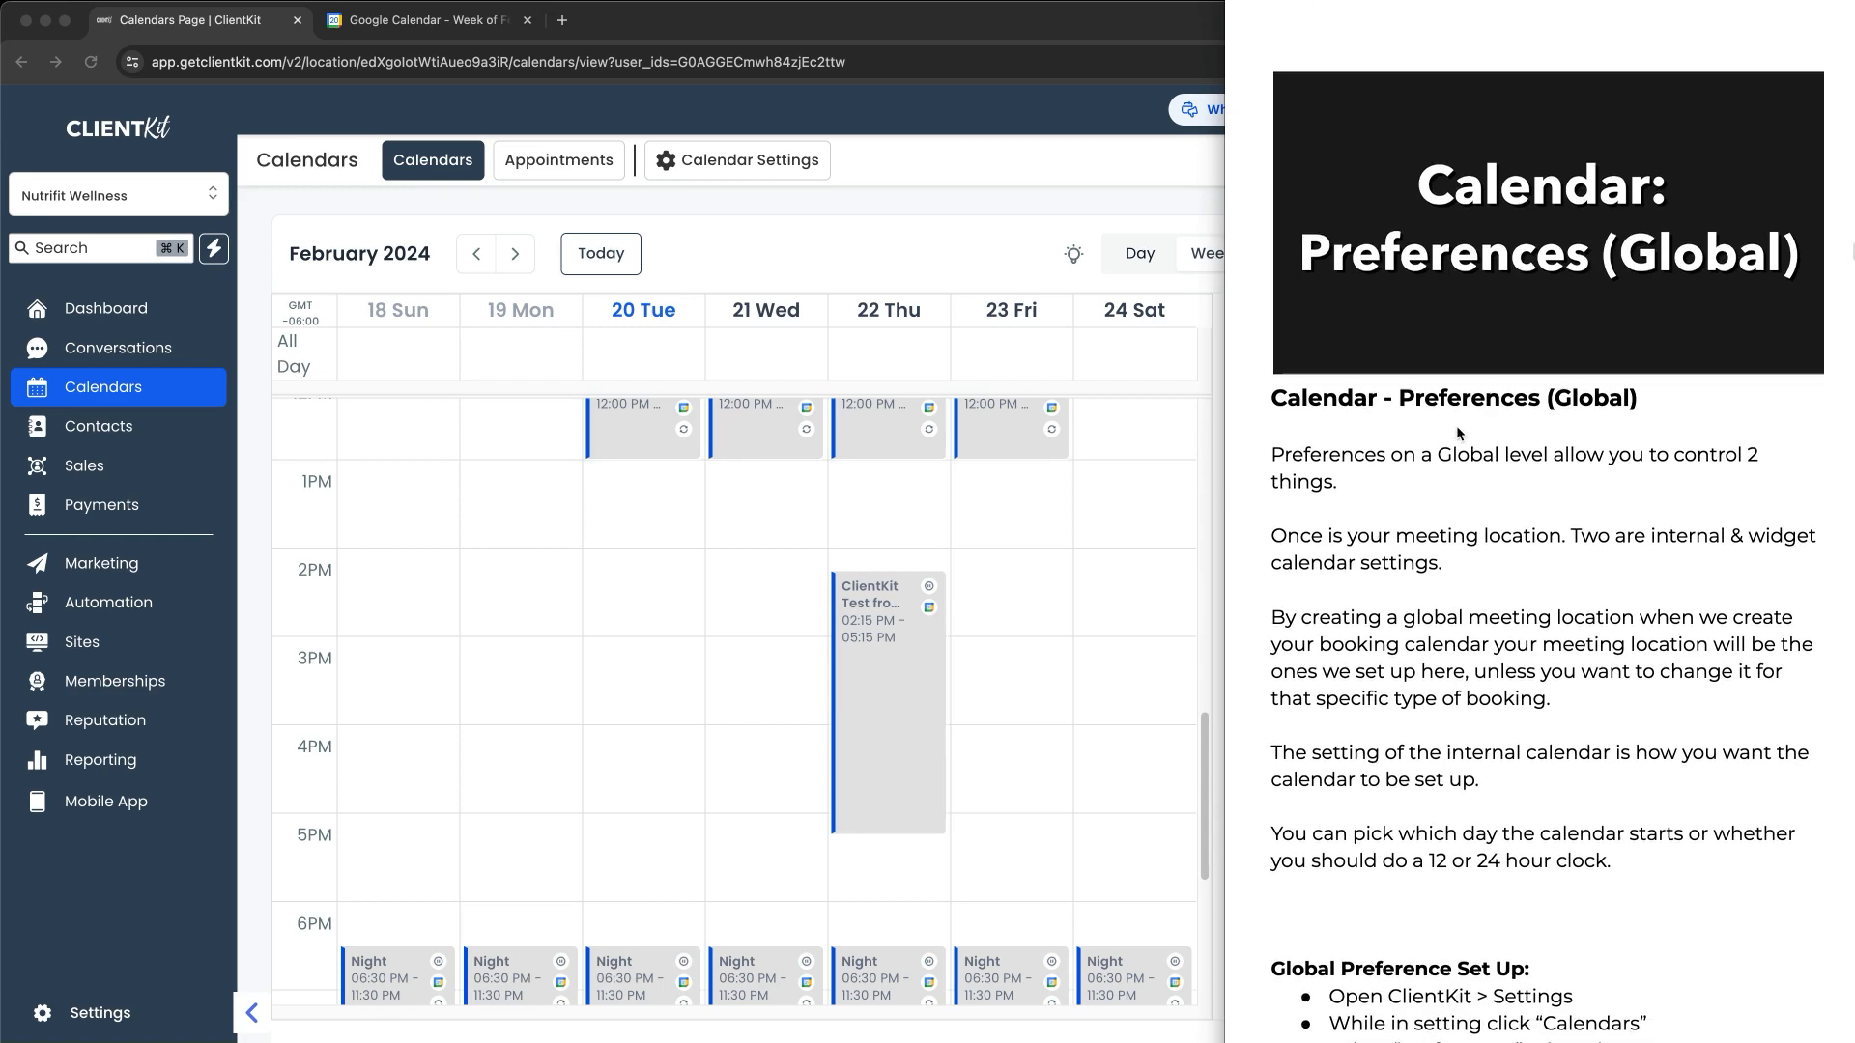
left_click_drag(1454, 559, 1542, 557)
scroll(1567, 414, "down", 3)
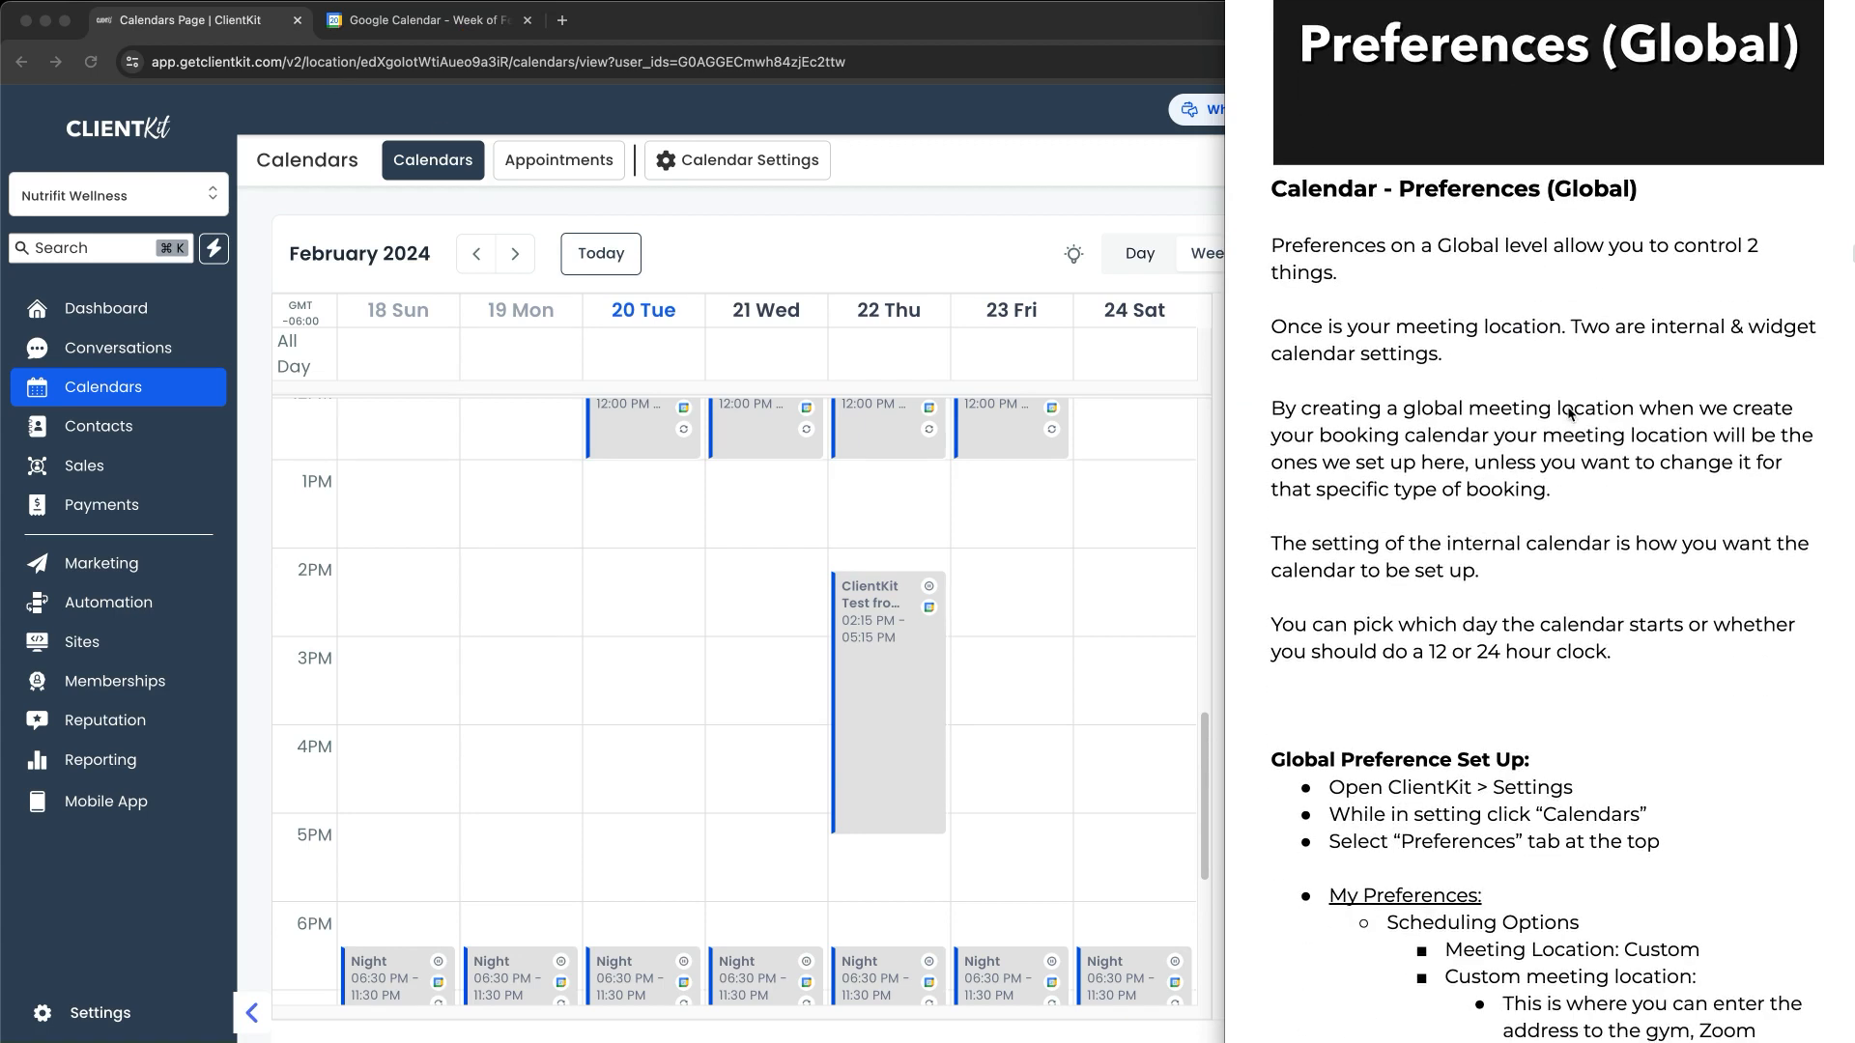
scroll(1570, 414, "down", 3)
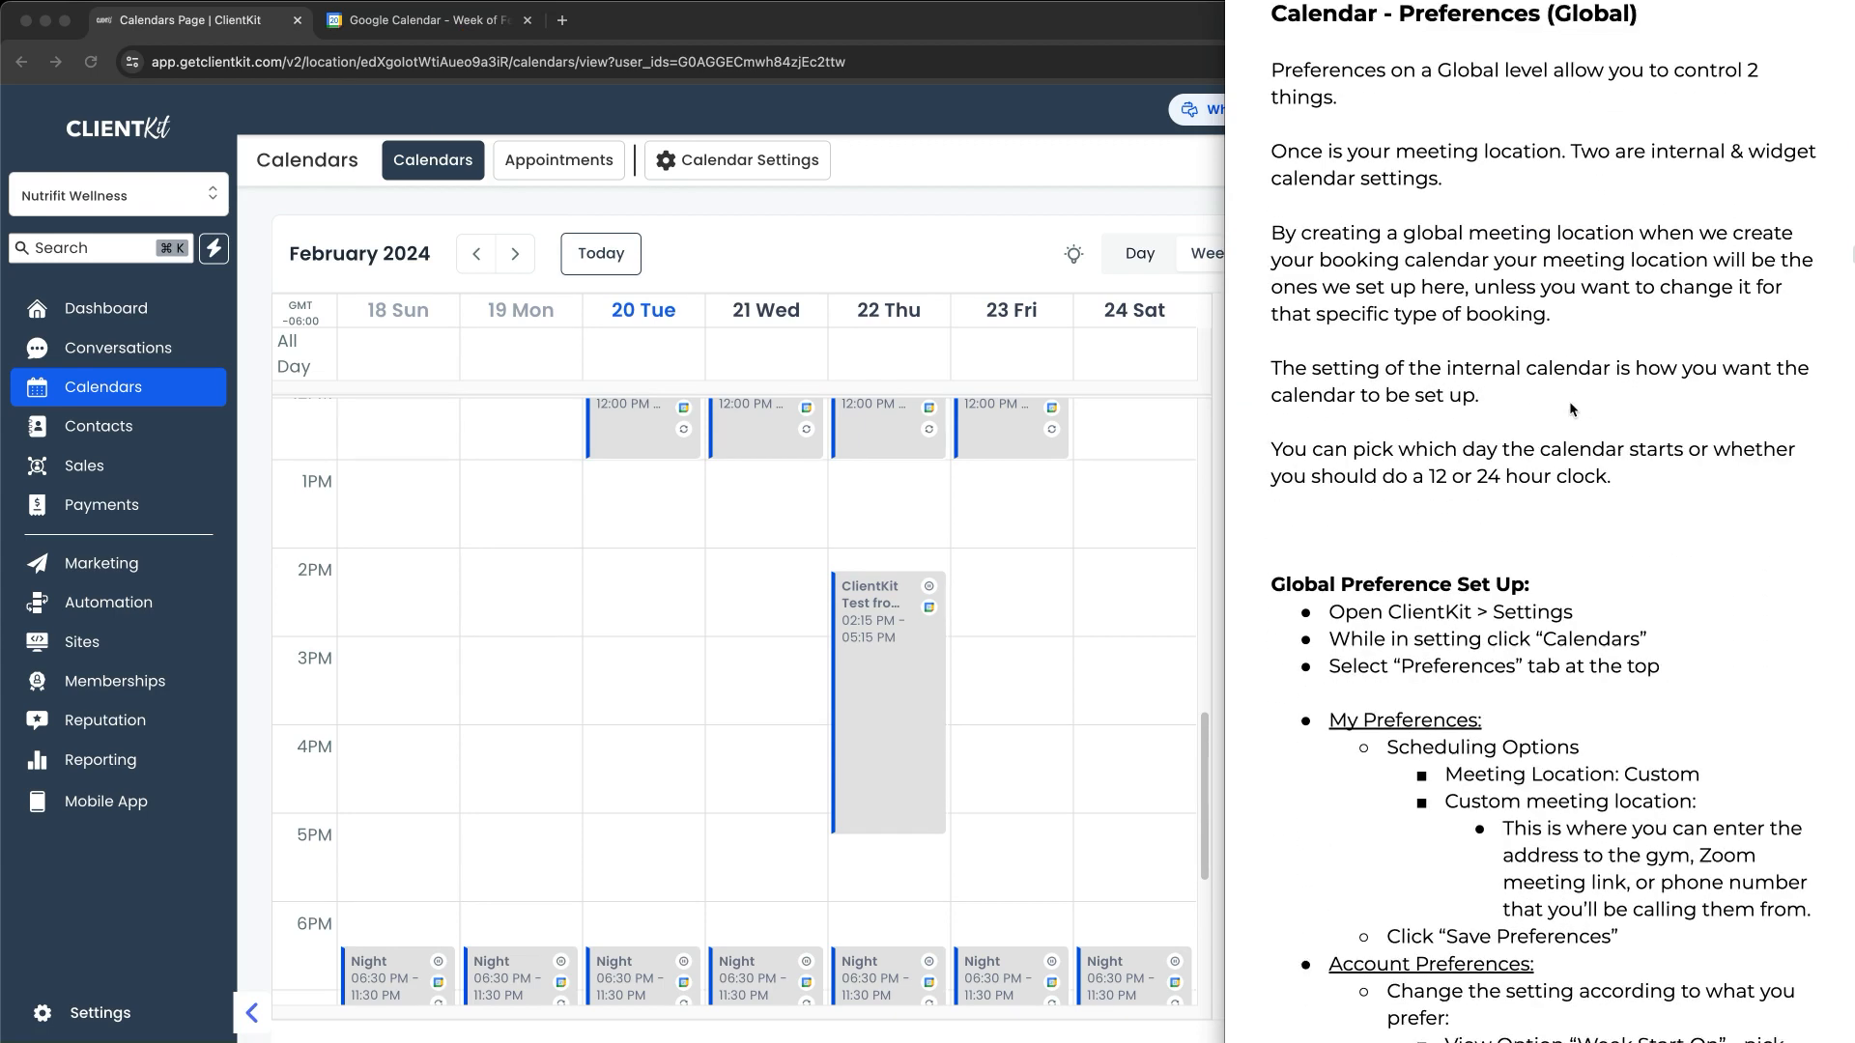
scroll(1570, 410, "down", 3)
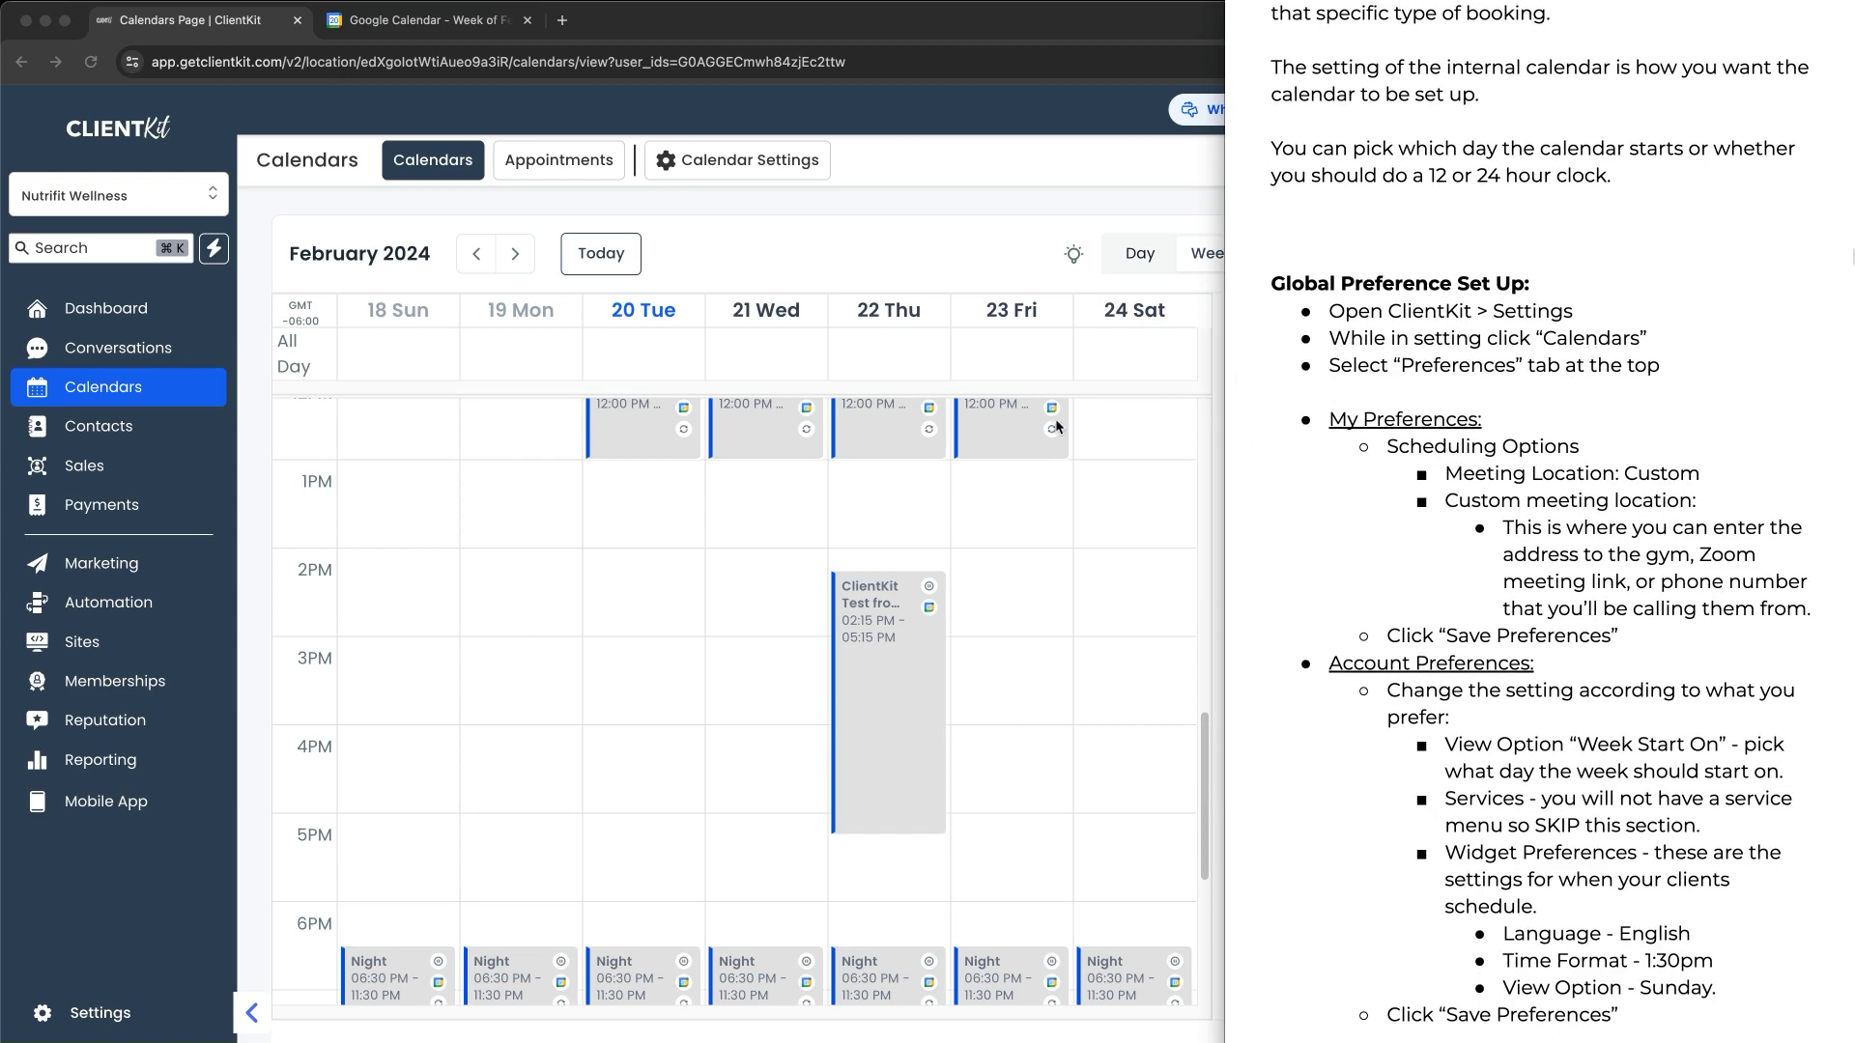
Switch to ClientKit and open the Preferences page of the calendar settings
left_click(725, 194)
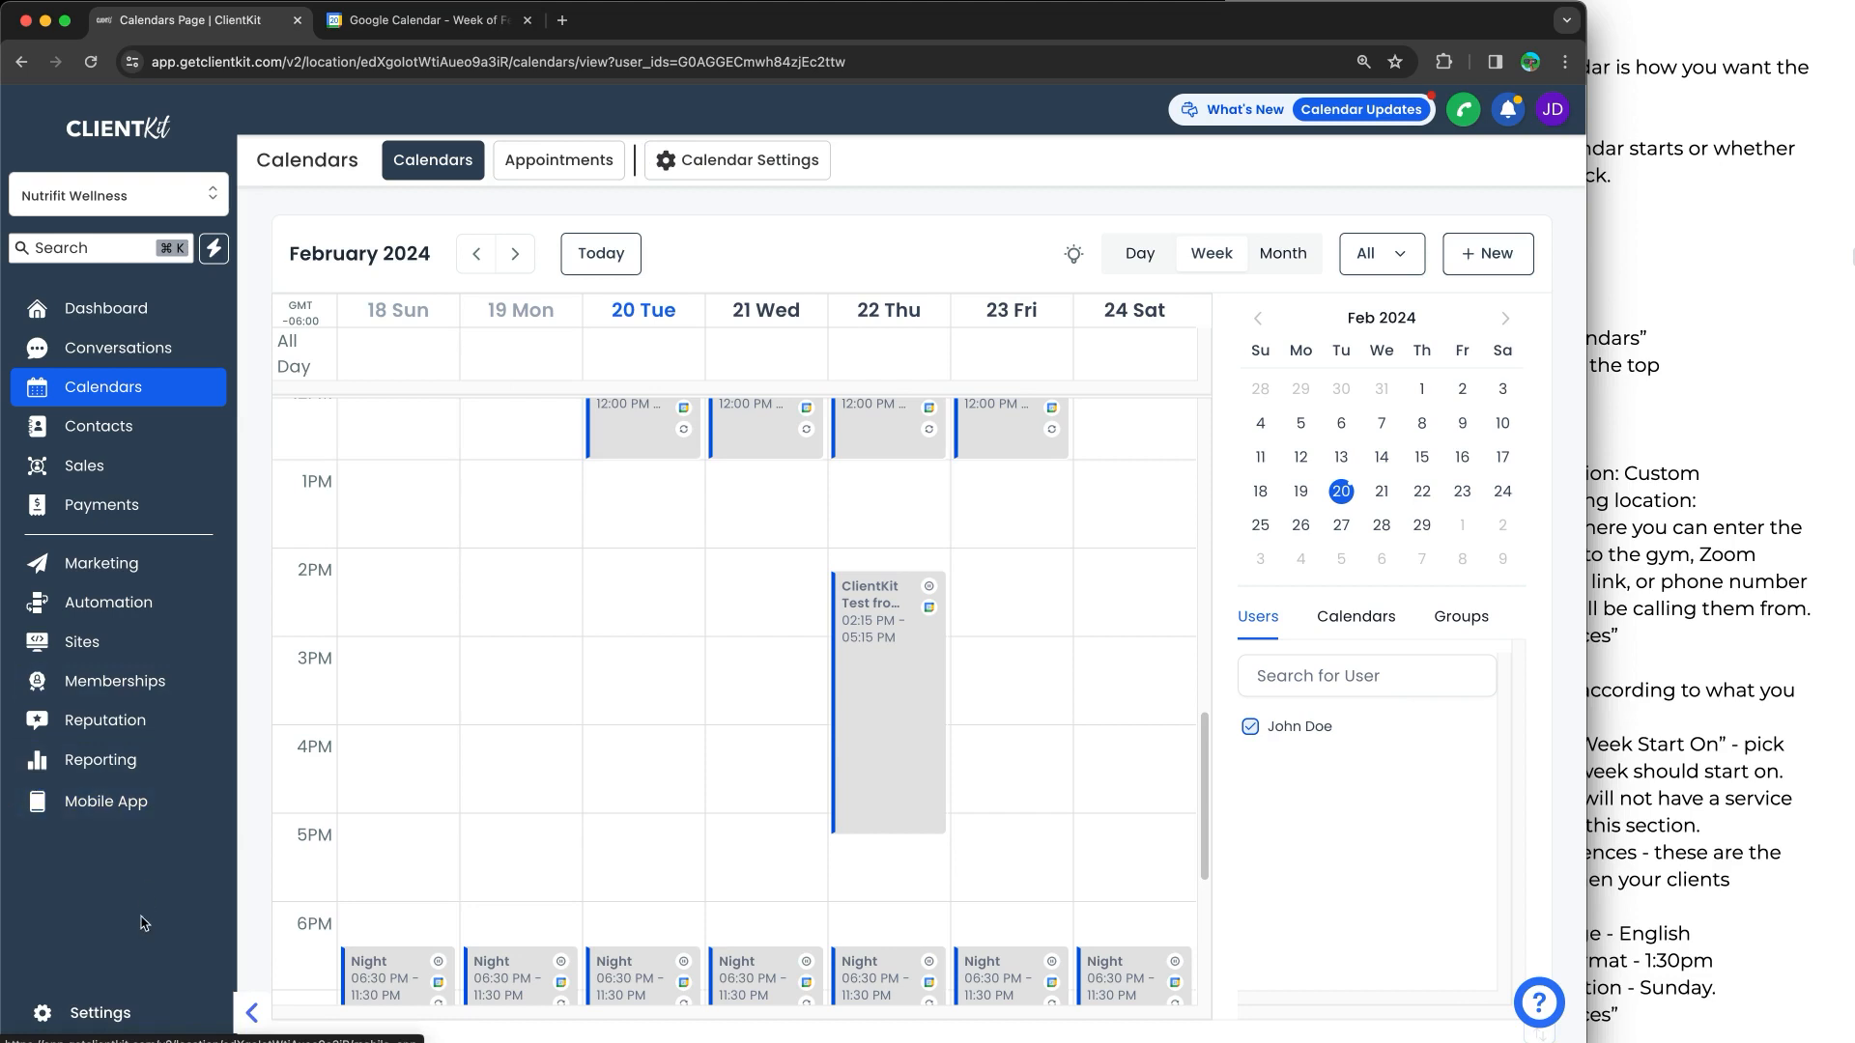
left_click(106, 1012)
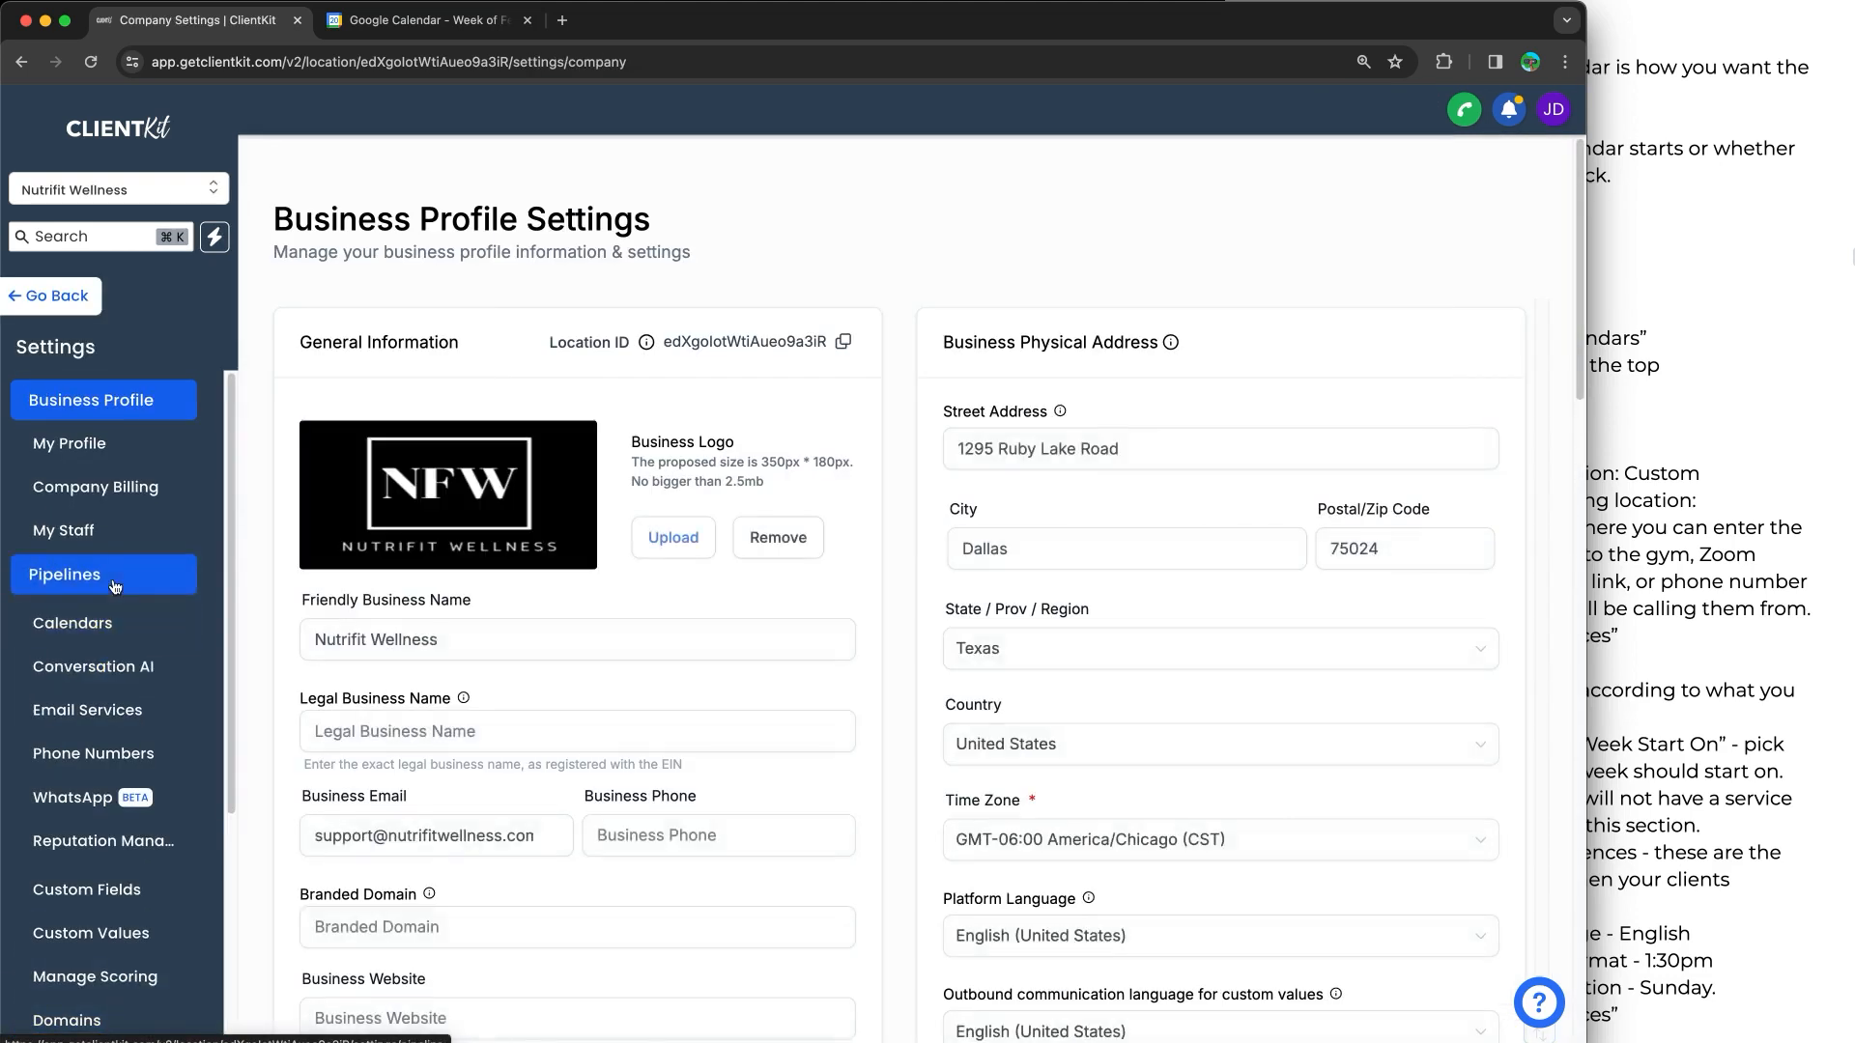
left_click(96, 623)
left_click(1736, 372)
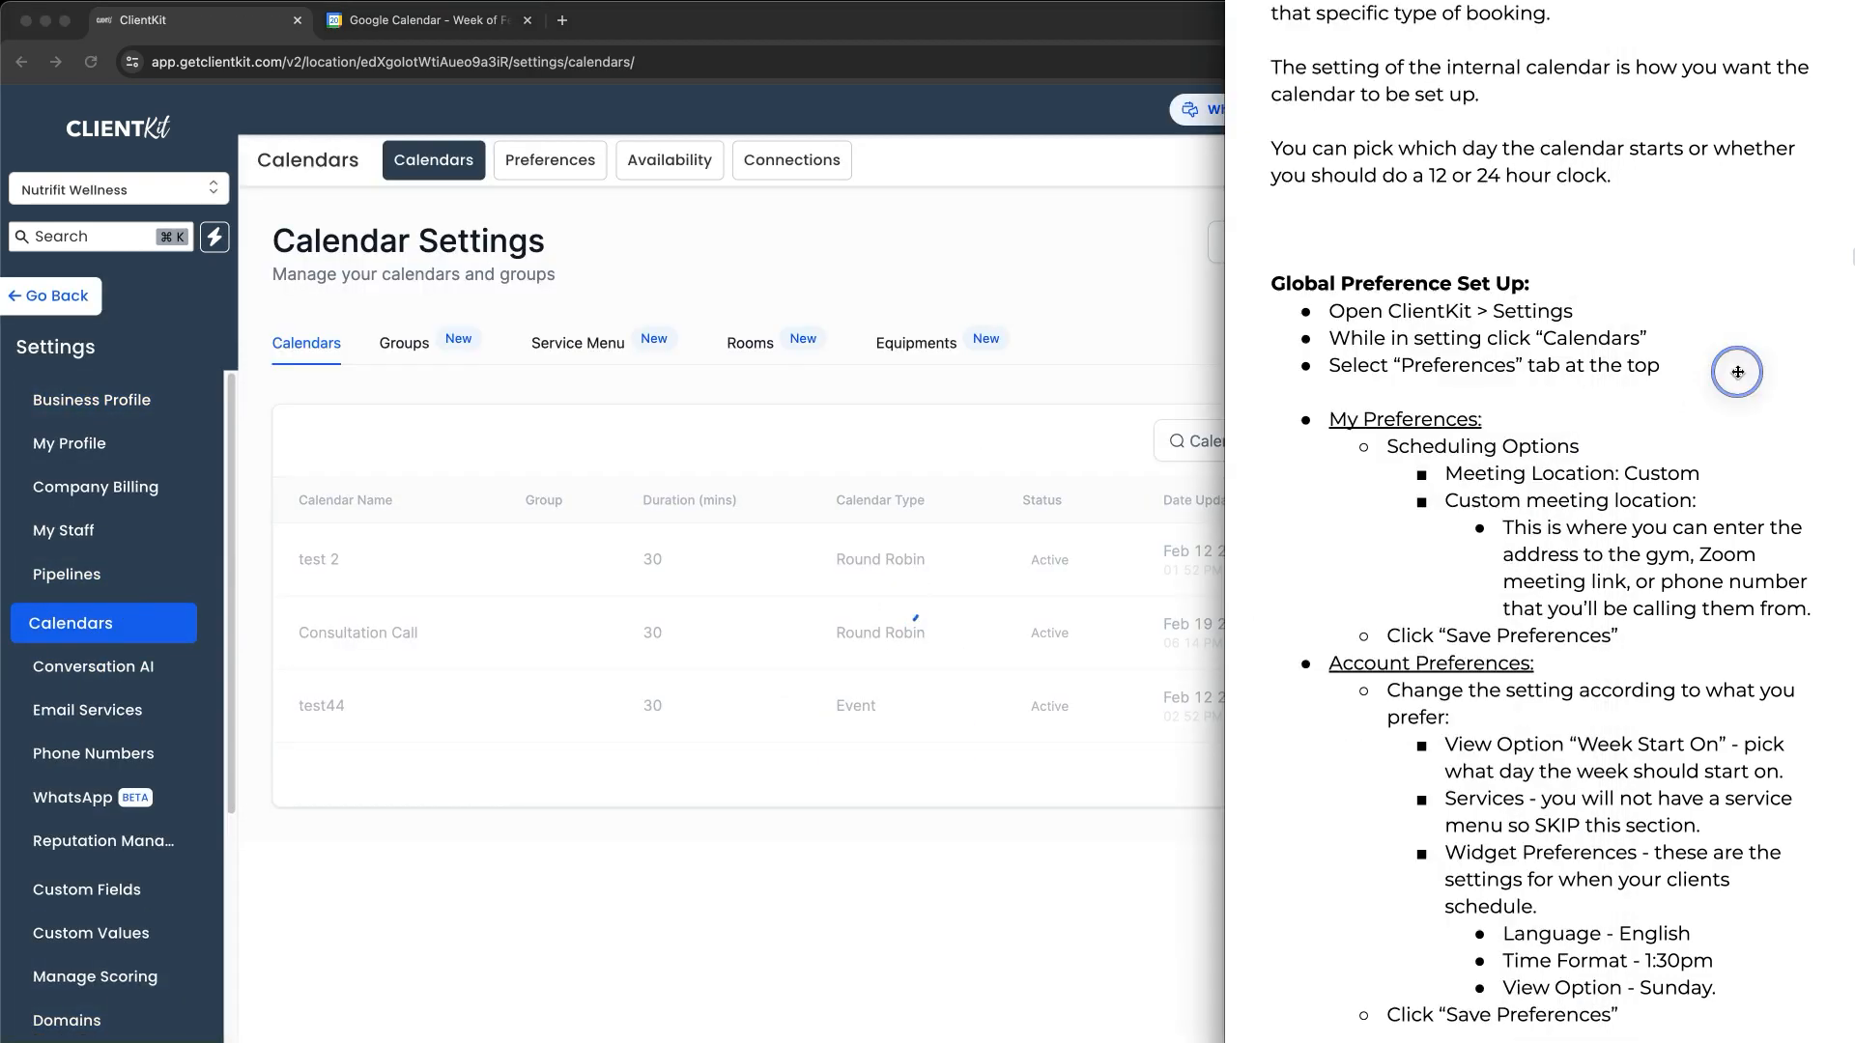
scroll(1642, 483, "down", 1)
left_click(781, 316)
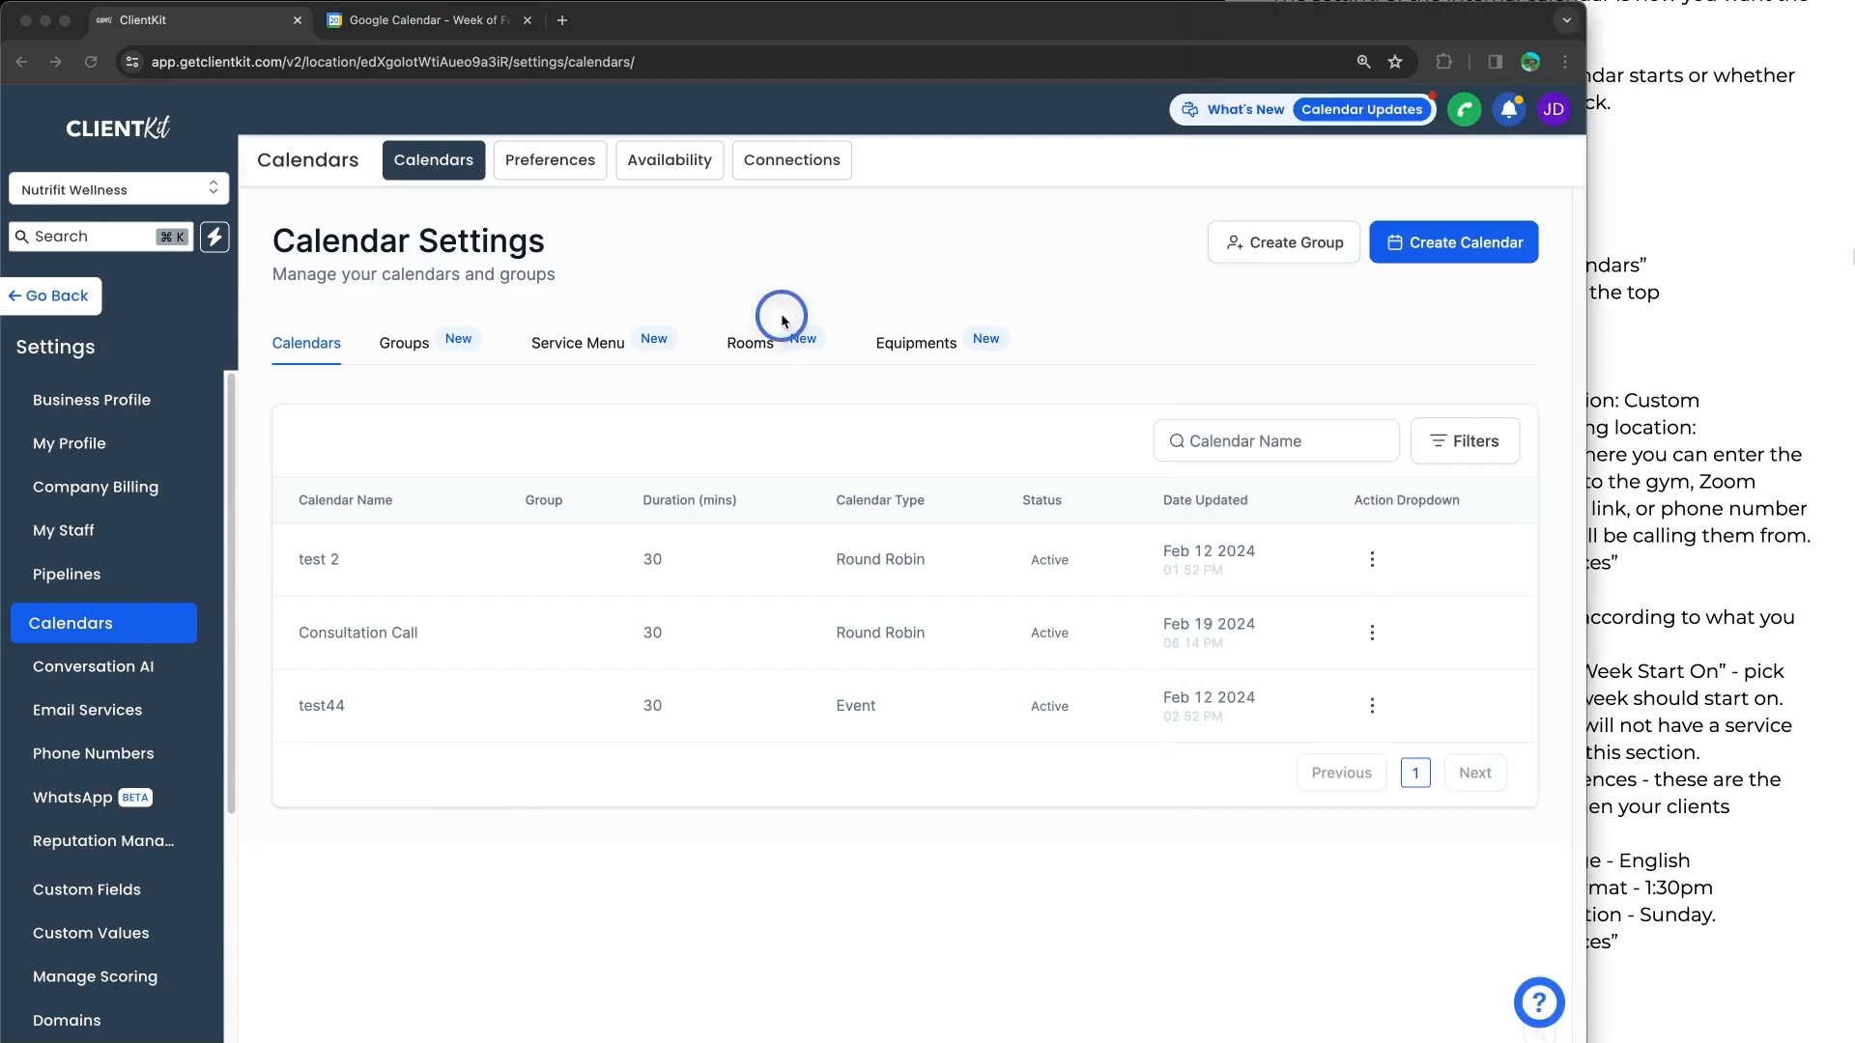
left_click(536, 164)
mouse_move(598, 121)
left_mouse_down()
mouse_move(497, 208)
mouse_move(594, 118)
left_mouse_up()
left_click_drag(584, 227, 591, 323)
left_click_drag(565, 259, 632, 256)
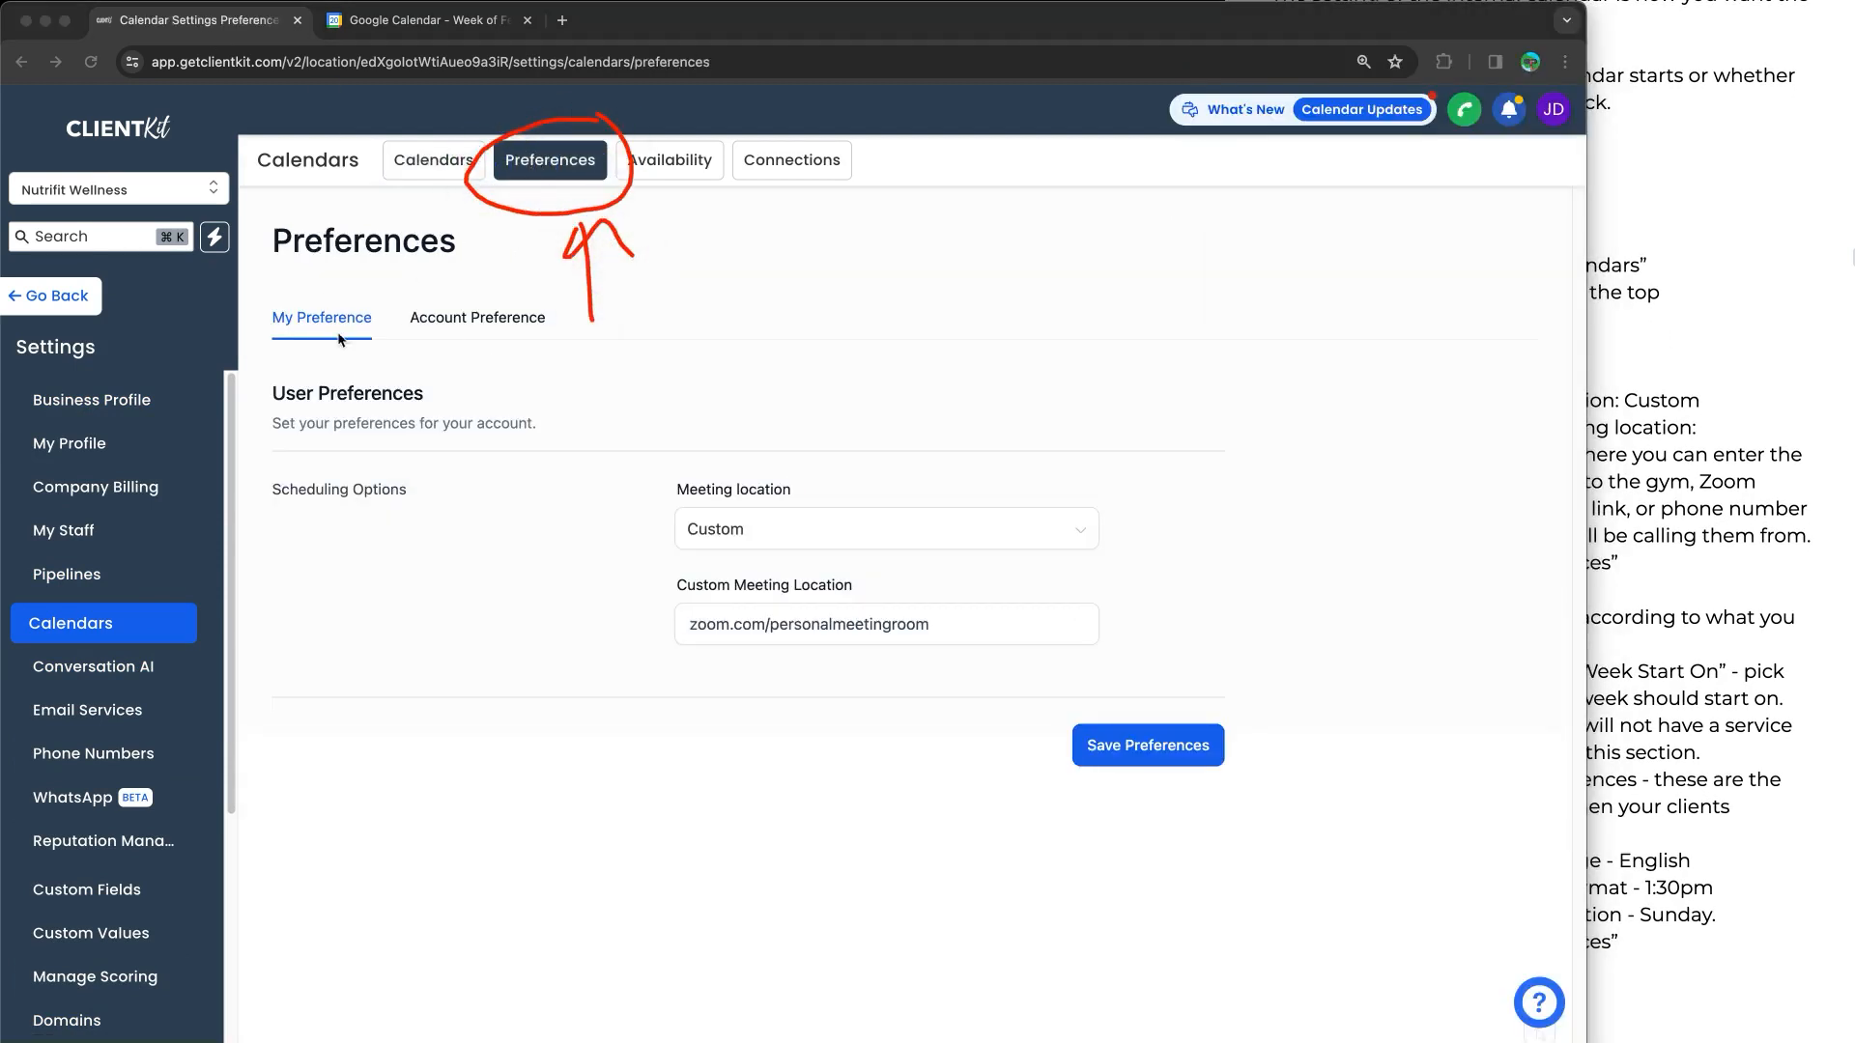
mouse_move(331, 291)
left_mouse_down()
mouse_move(333, 328)
mouse_move(334, 288)
left_mouse_up()
mouse_move(470, 261)
left_mouse_down()
mouse_move(413, 290)
mouse_move(483, 263)
mouse_move(468, 259)
left_mouse_up()
mouse_move(691, 466)
left_mouse_down()
mouse_move(1082, 465)
mouse_move(1088, 567)
mouse_move(633, 563)
mouse_move(734, 467)
left_mouse_up()
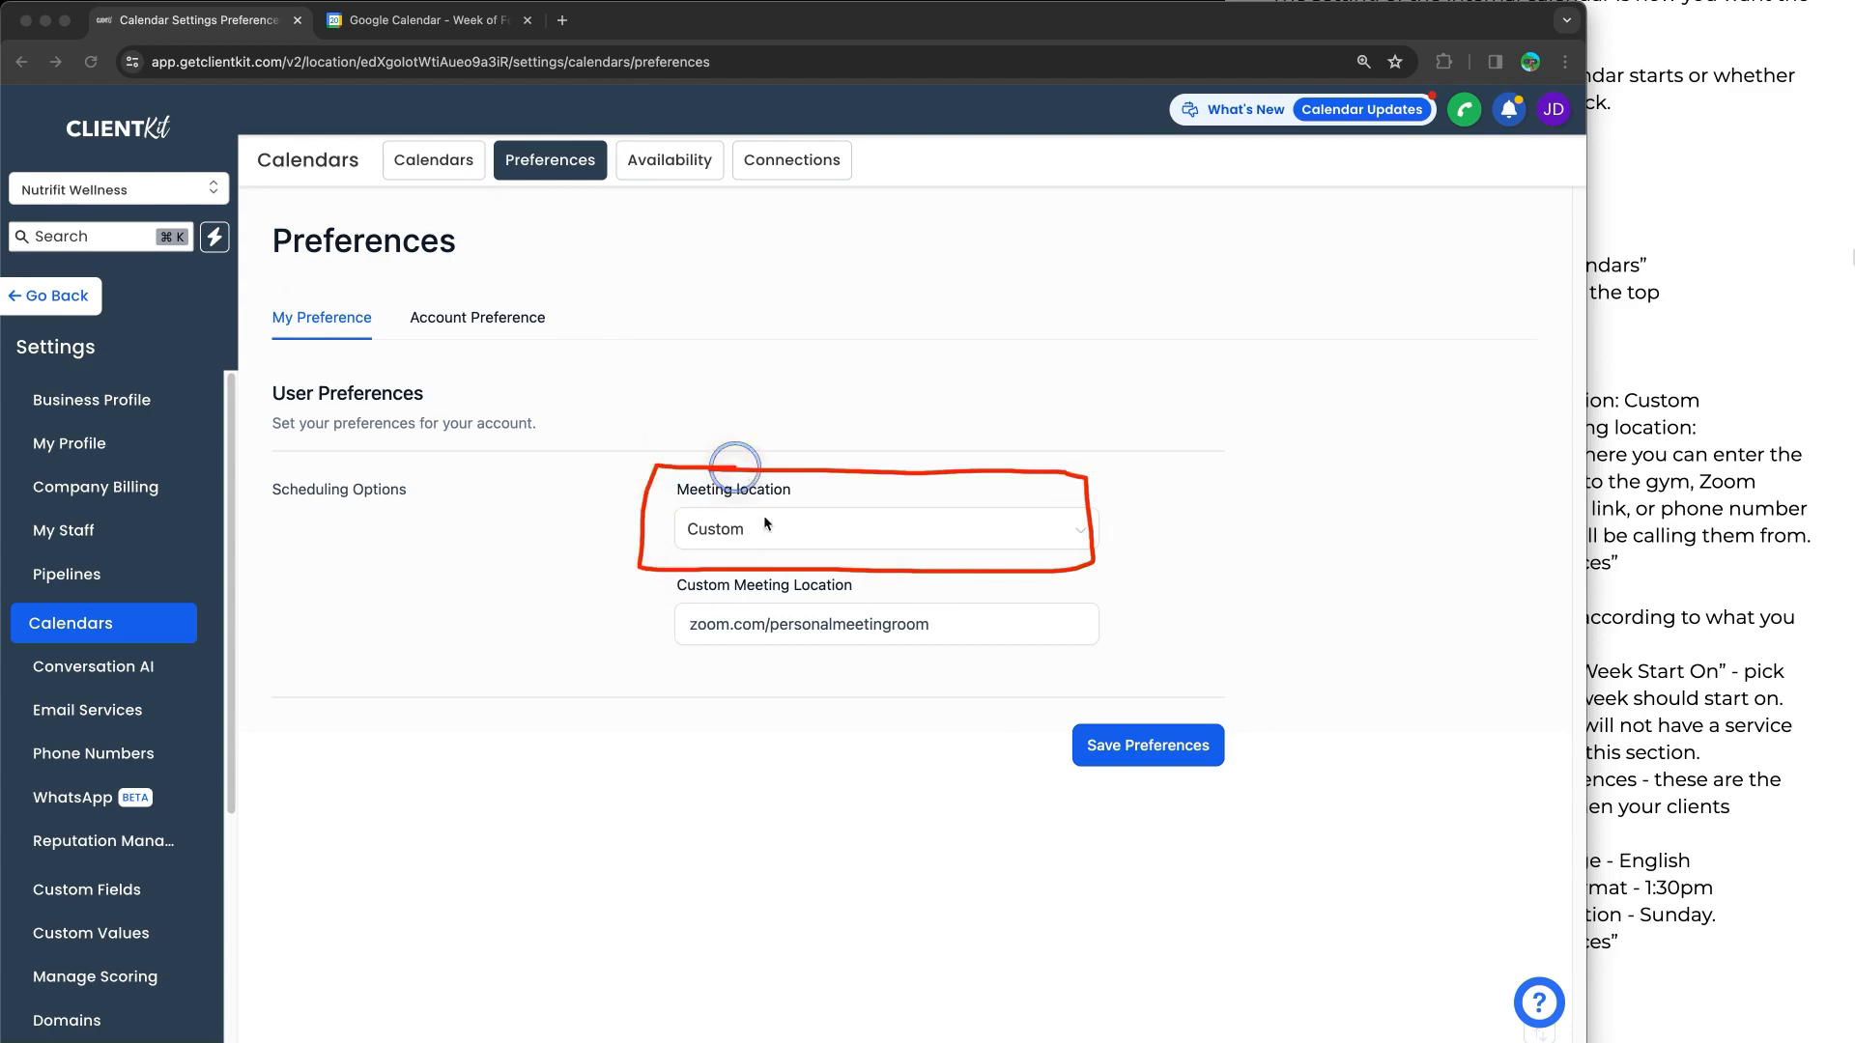
mouse_move(1095, 572)
left_mouse_down()
mouse_move(807, 683)
mouse_move(664, 576)
left_mouse_up()
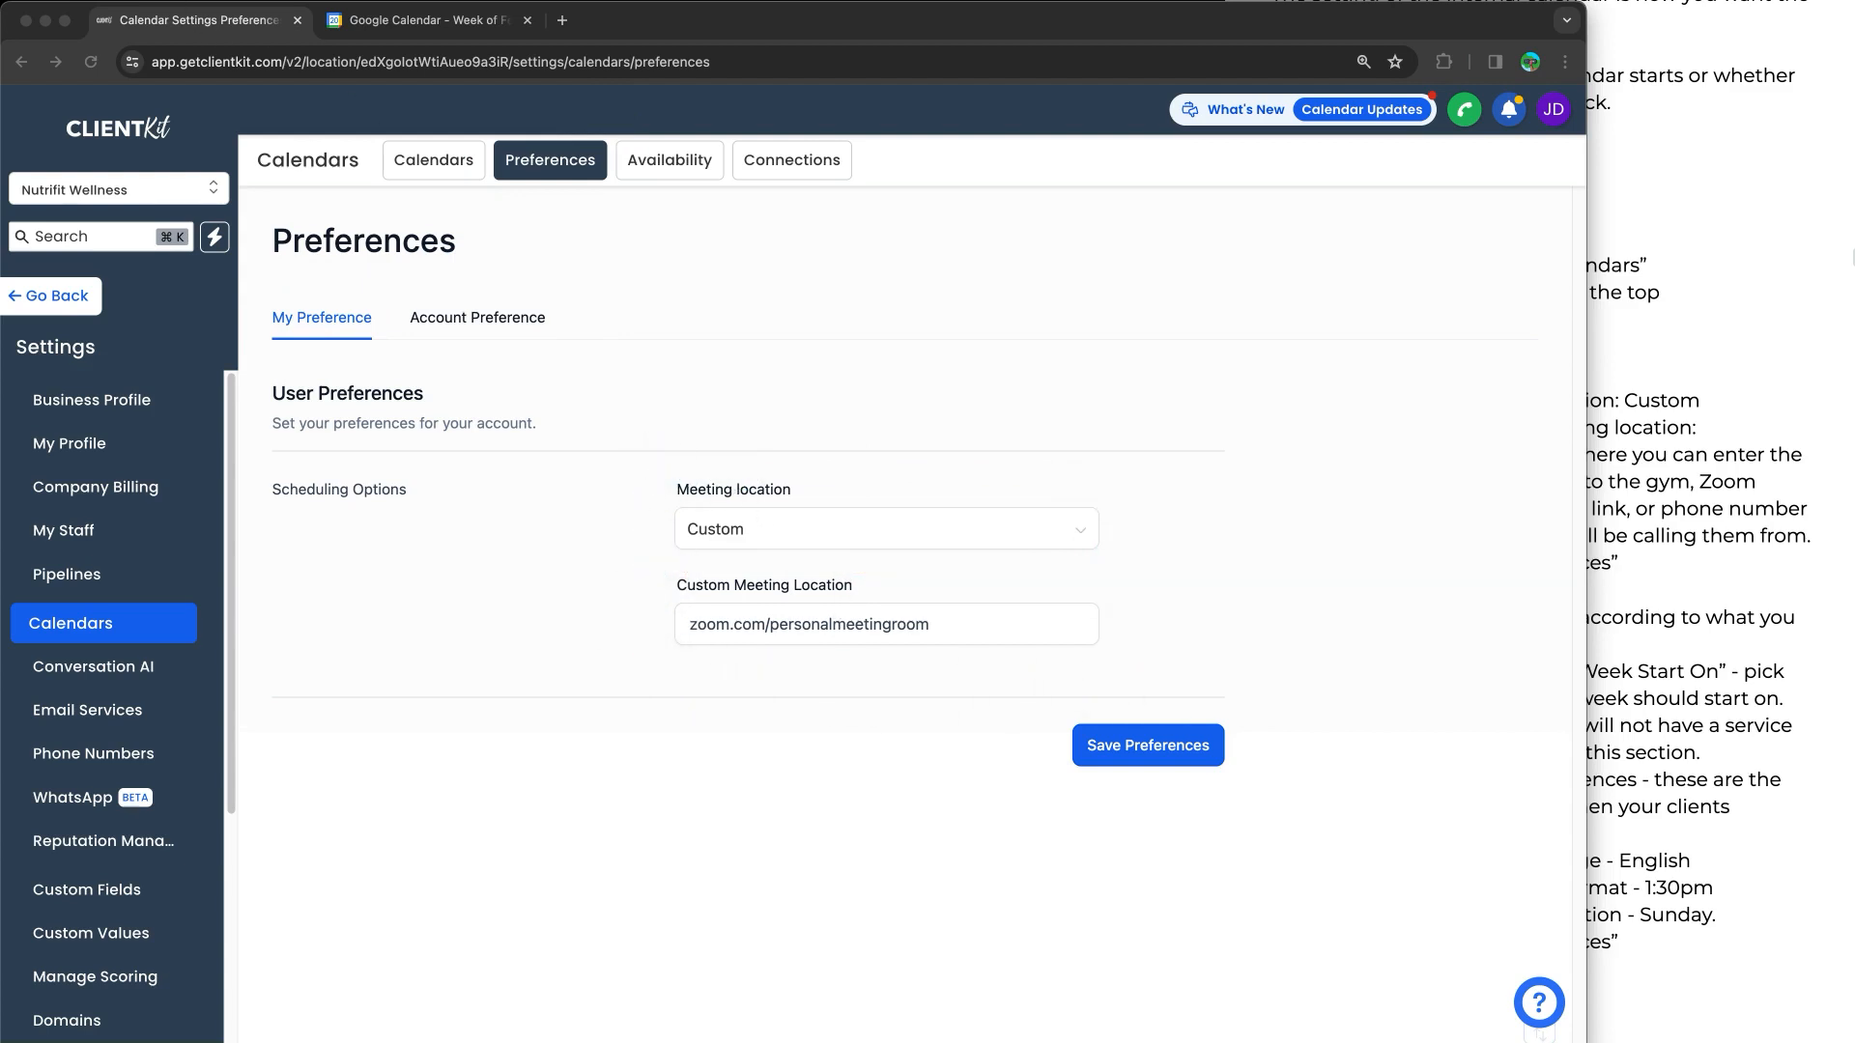
left_click(952, 346)
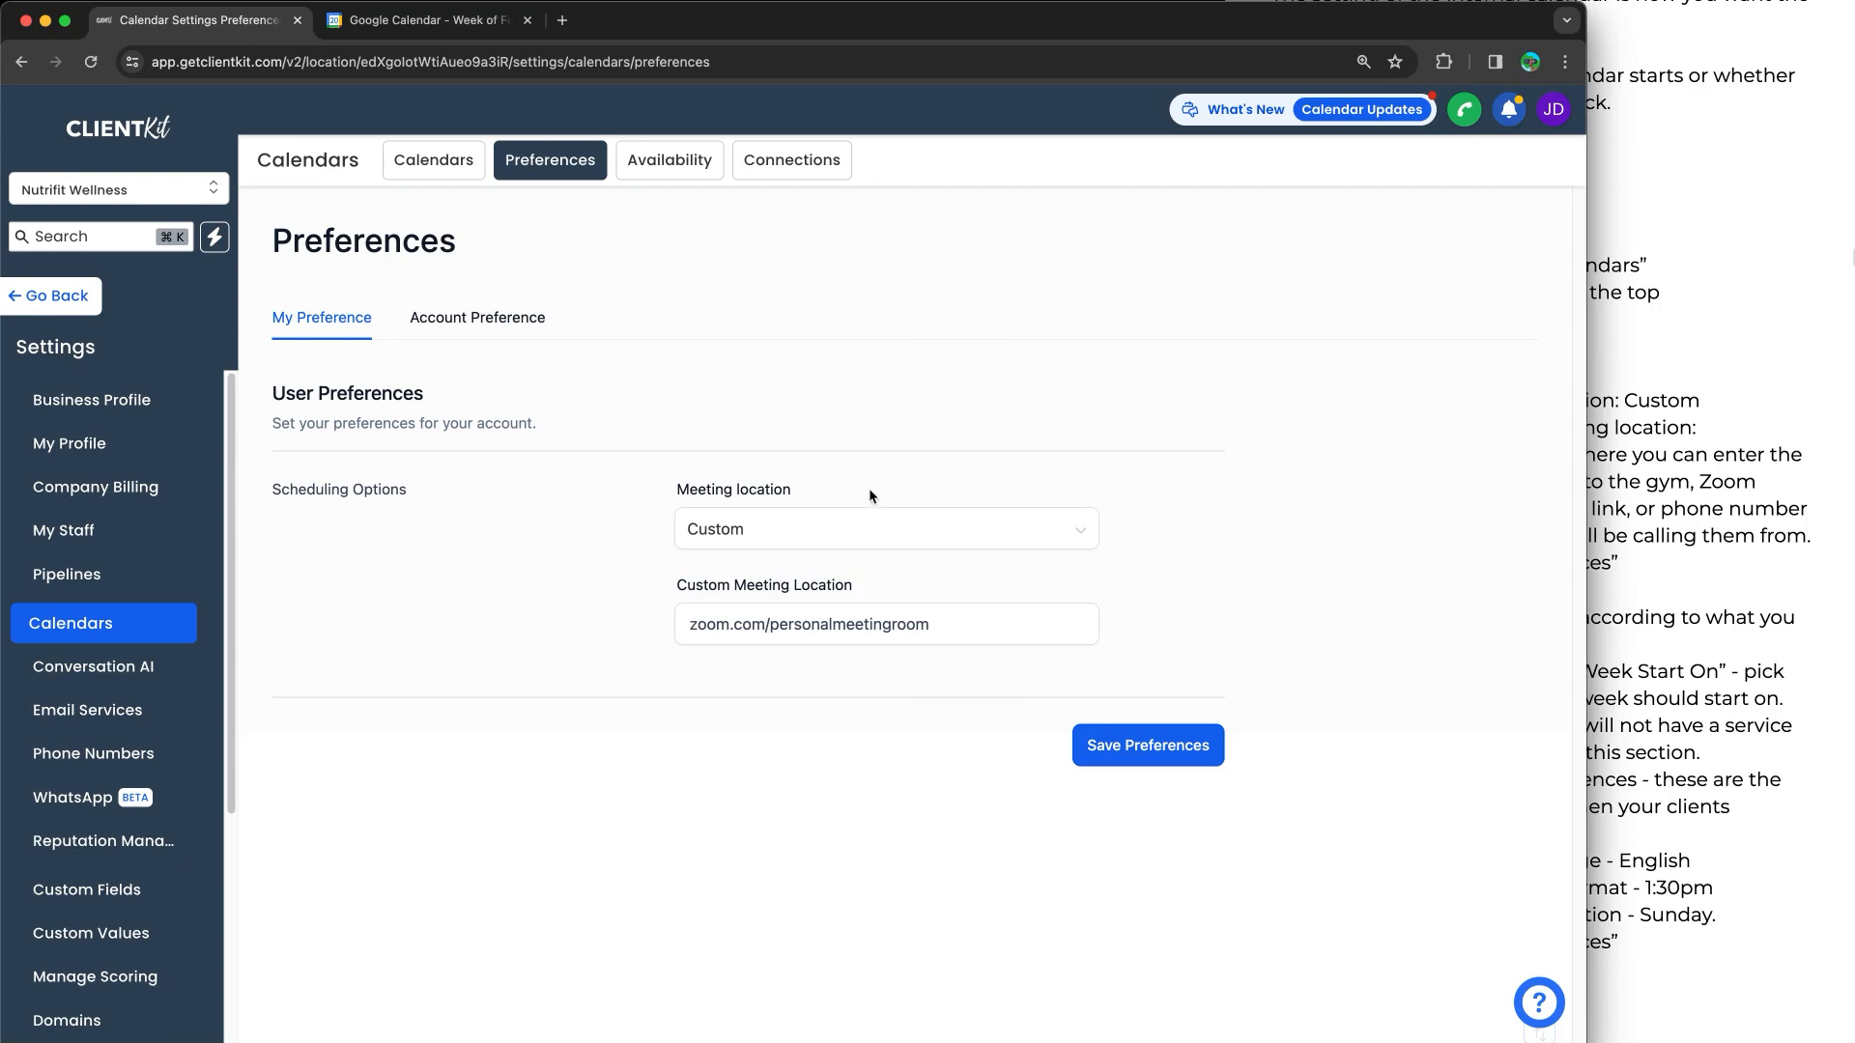
Choose Google Meet as the meeting location in the user preferences
left_click(871, 529)
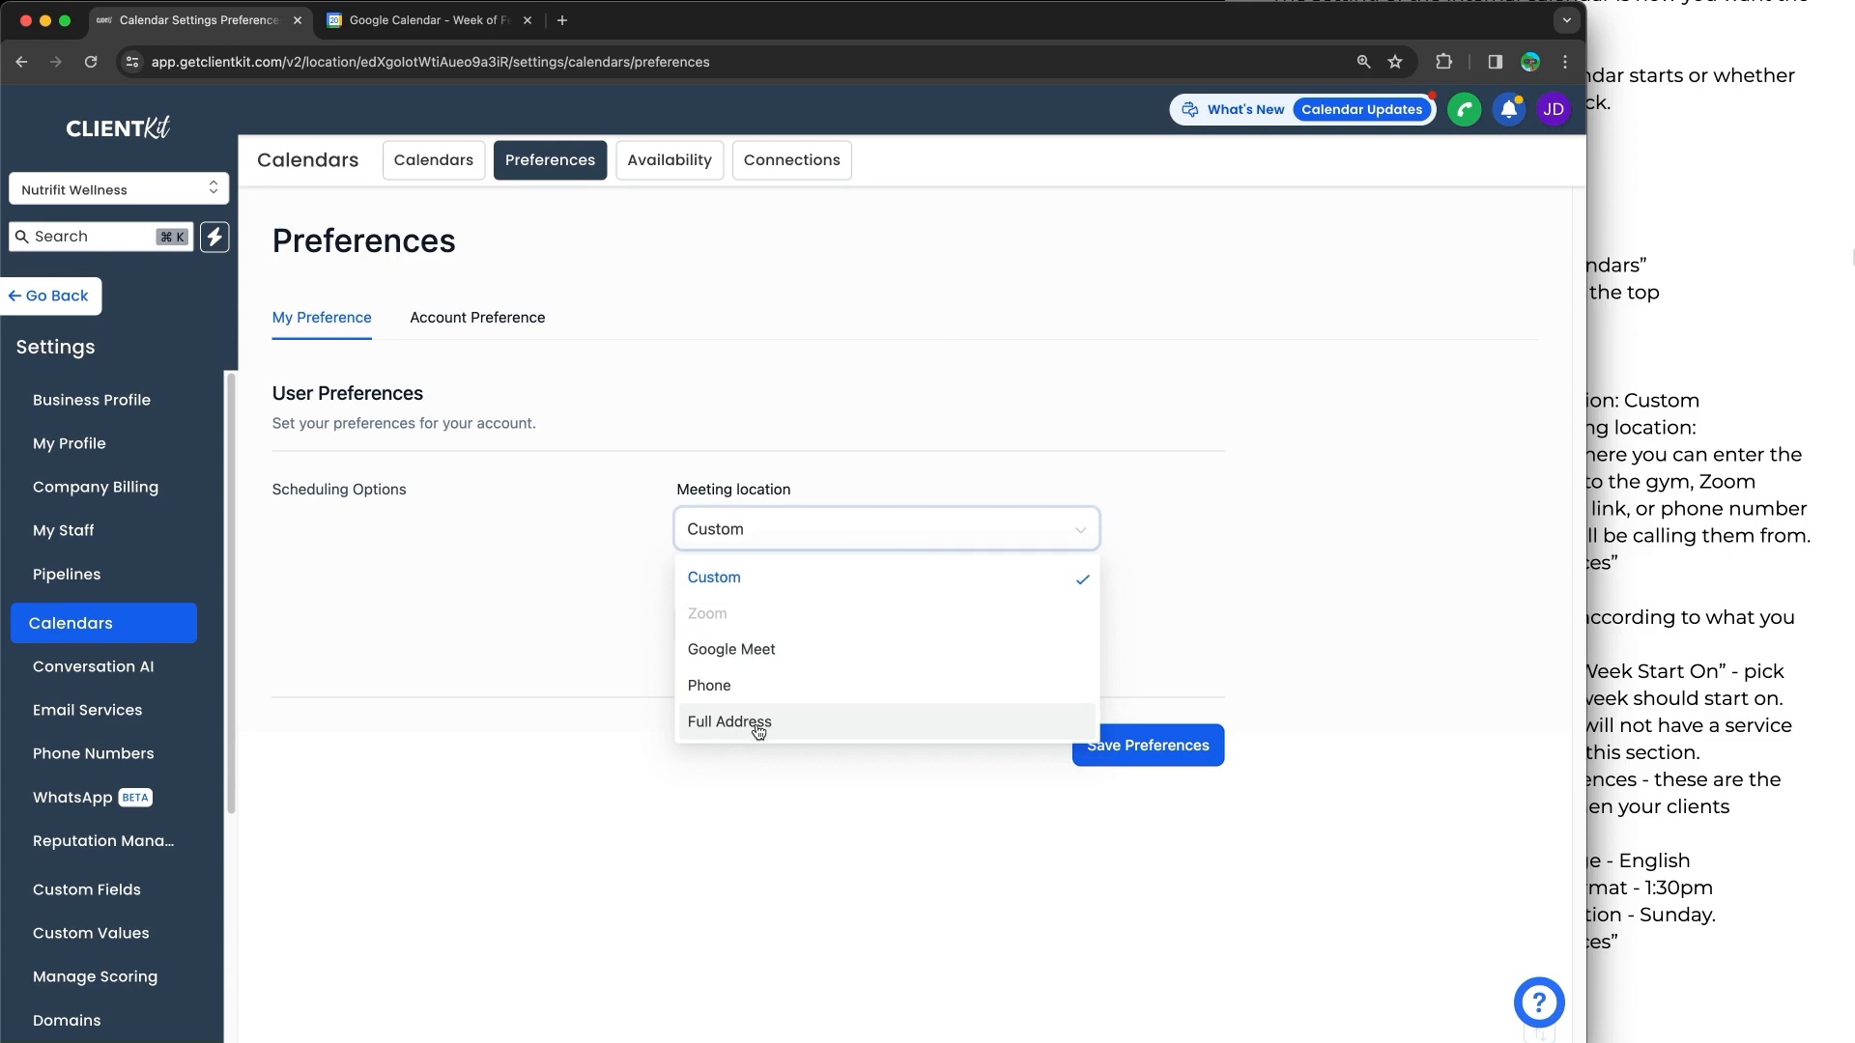
left_click(781, 651)
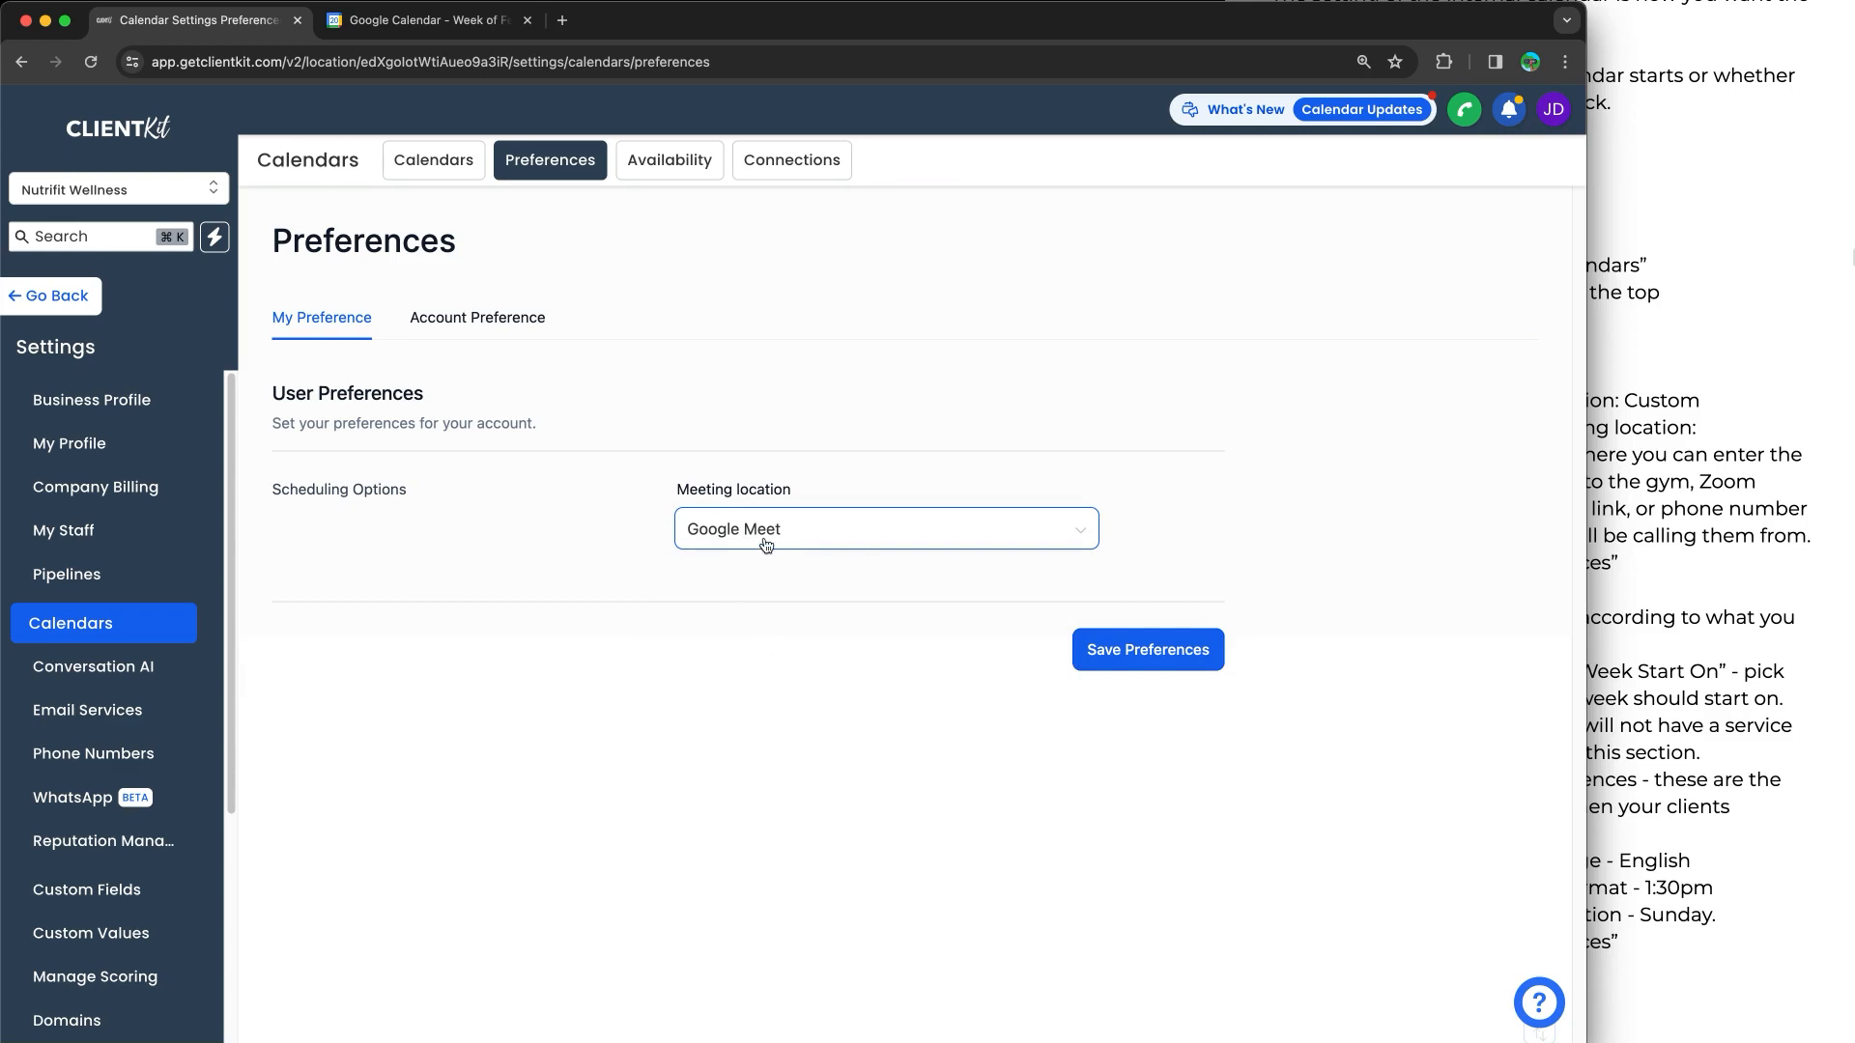
Check the Zoom entry among the app integrations in My Profile, and return to the calendar preferences
left_click(53, 446)
scroll(402, 597, "down", 10)
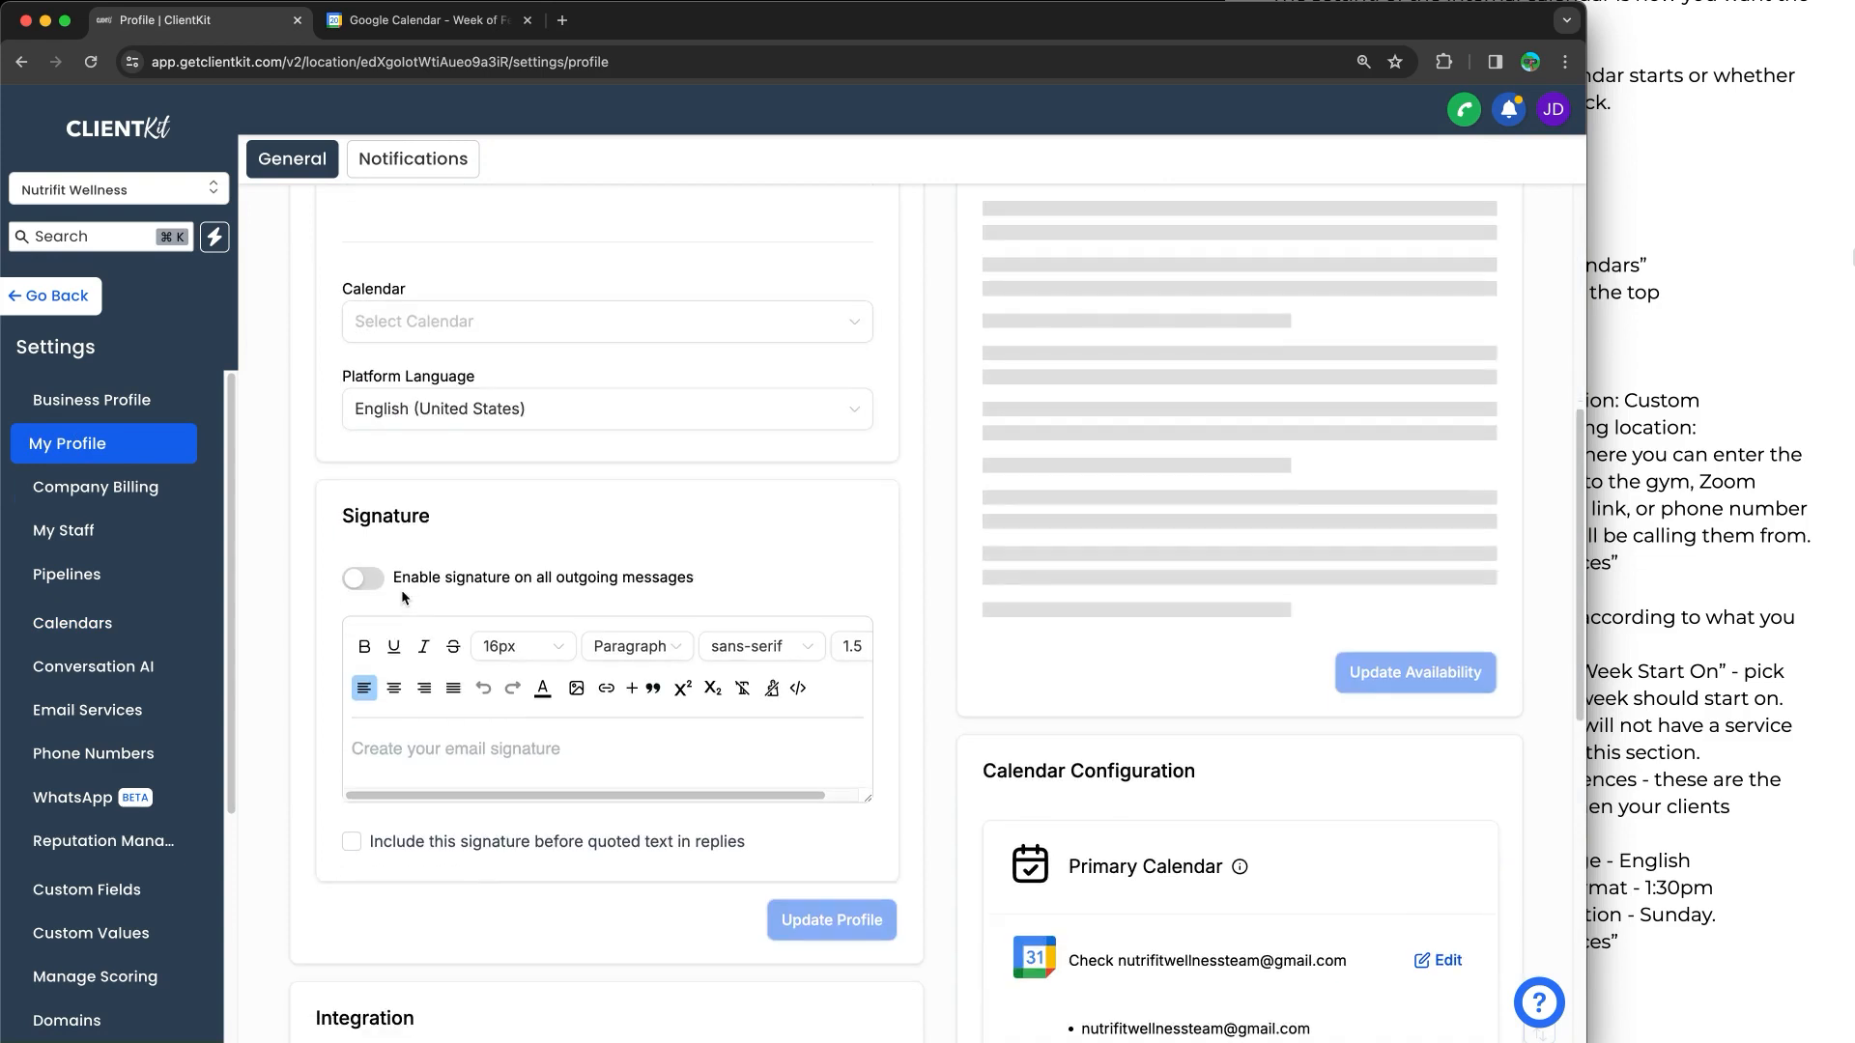
scroll(401, 596, "down", 3)
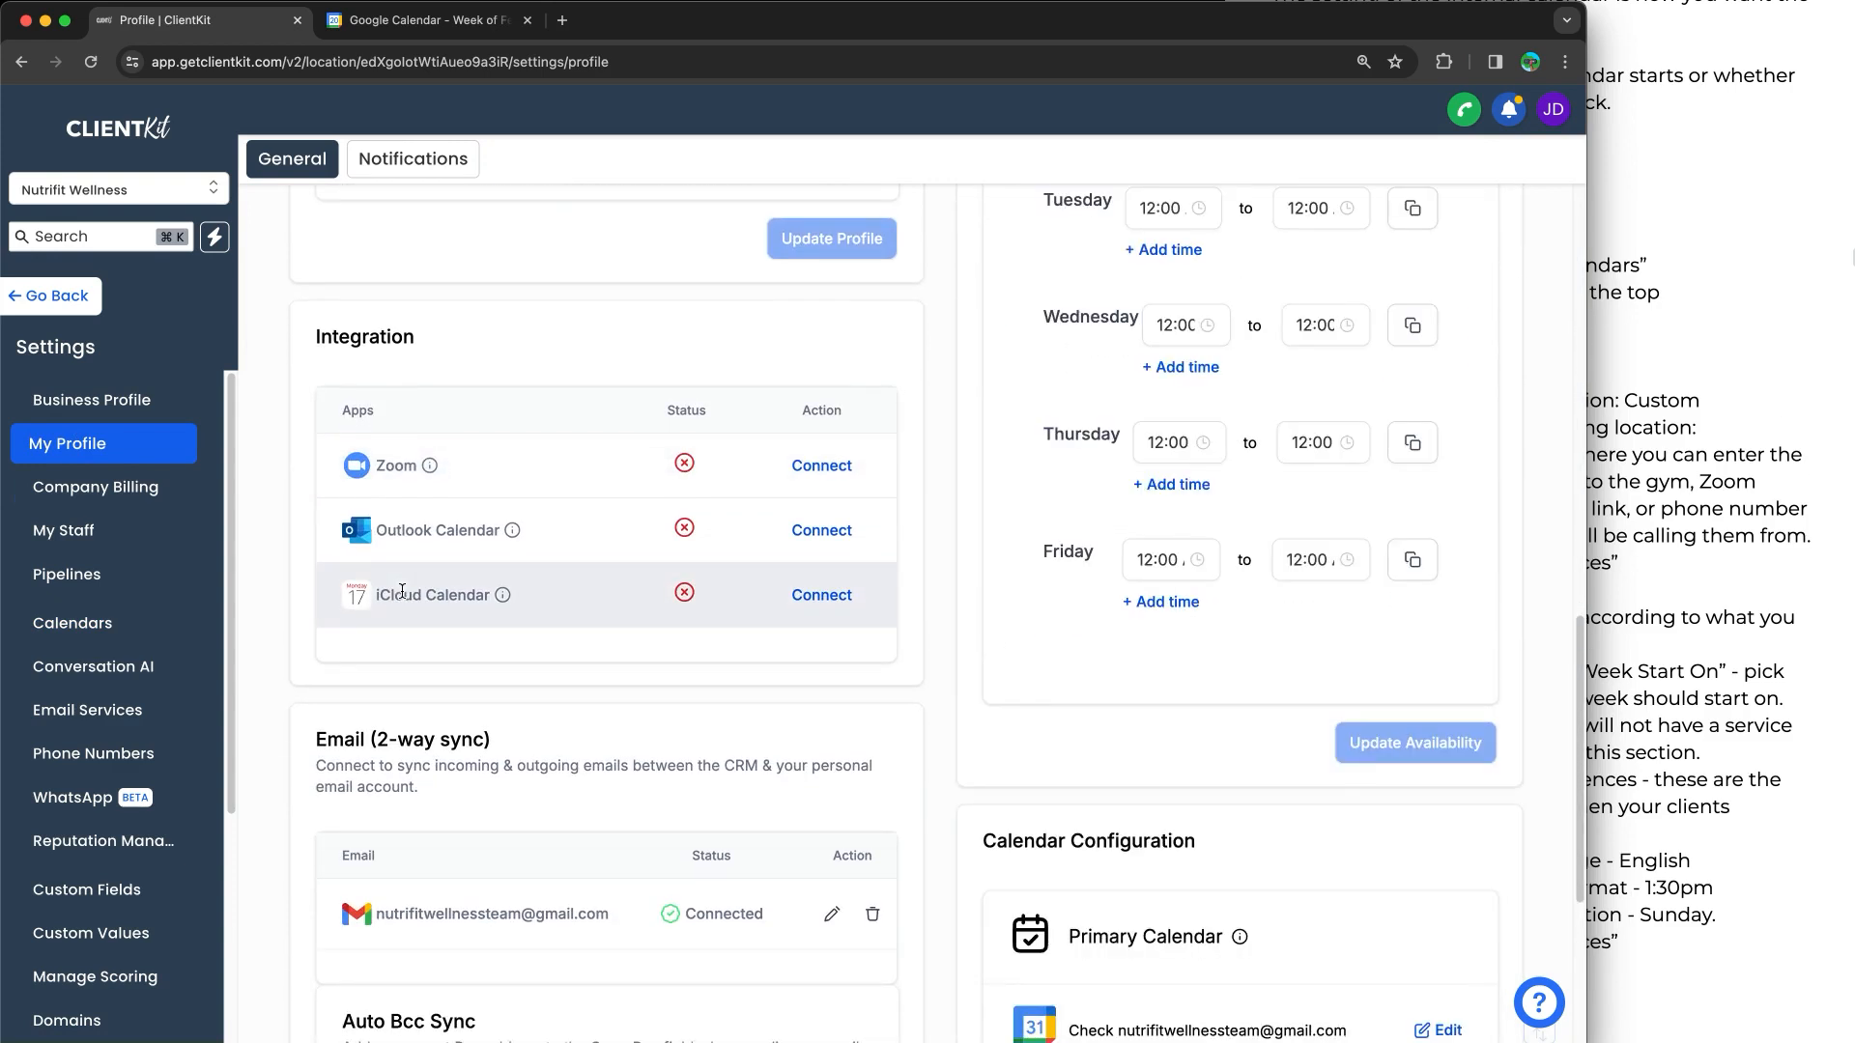
scroll(390, 469, "up", 3)
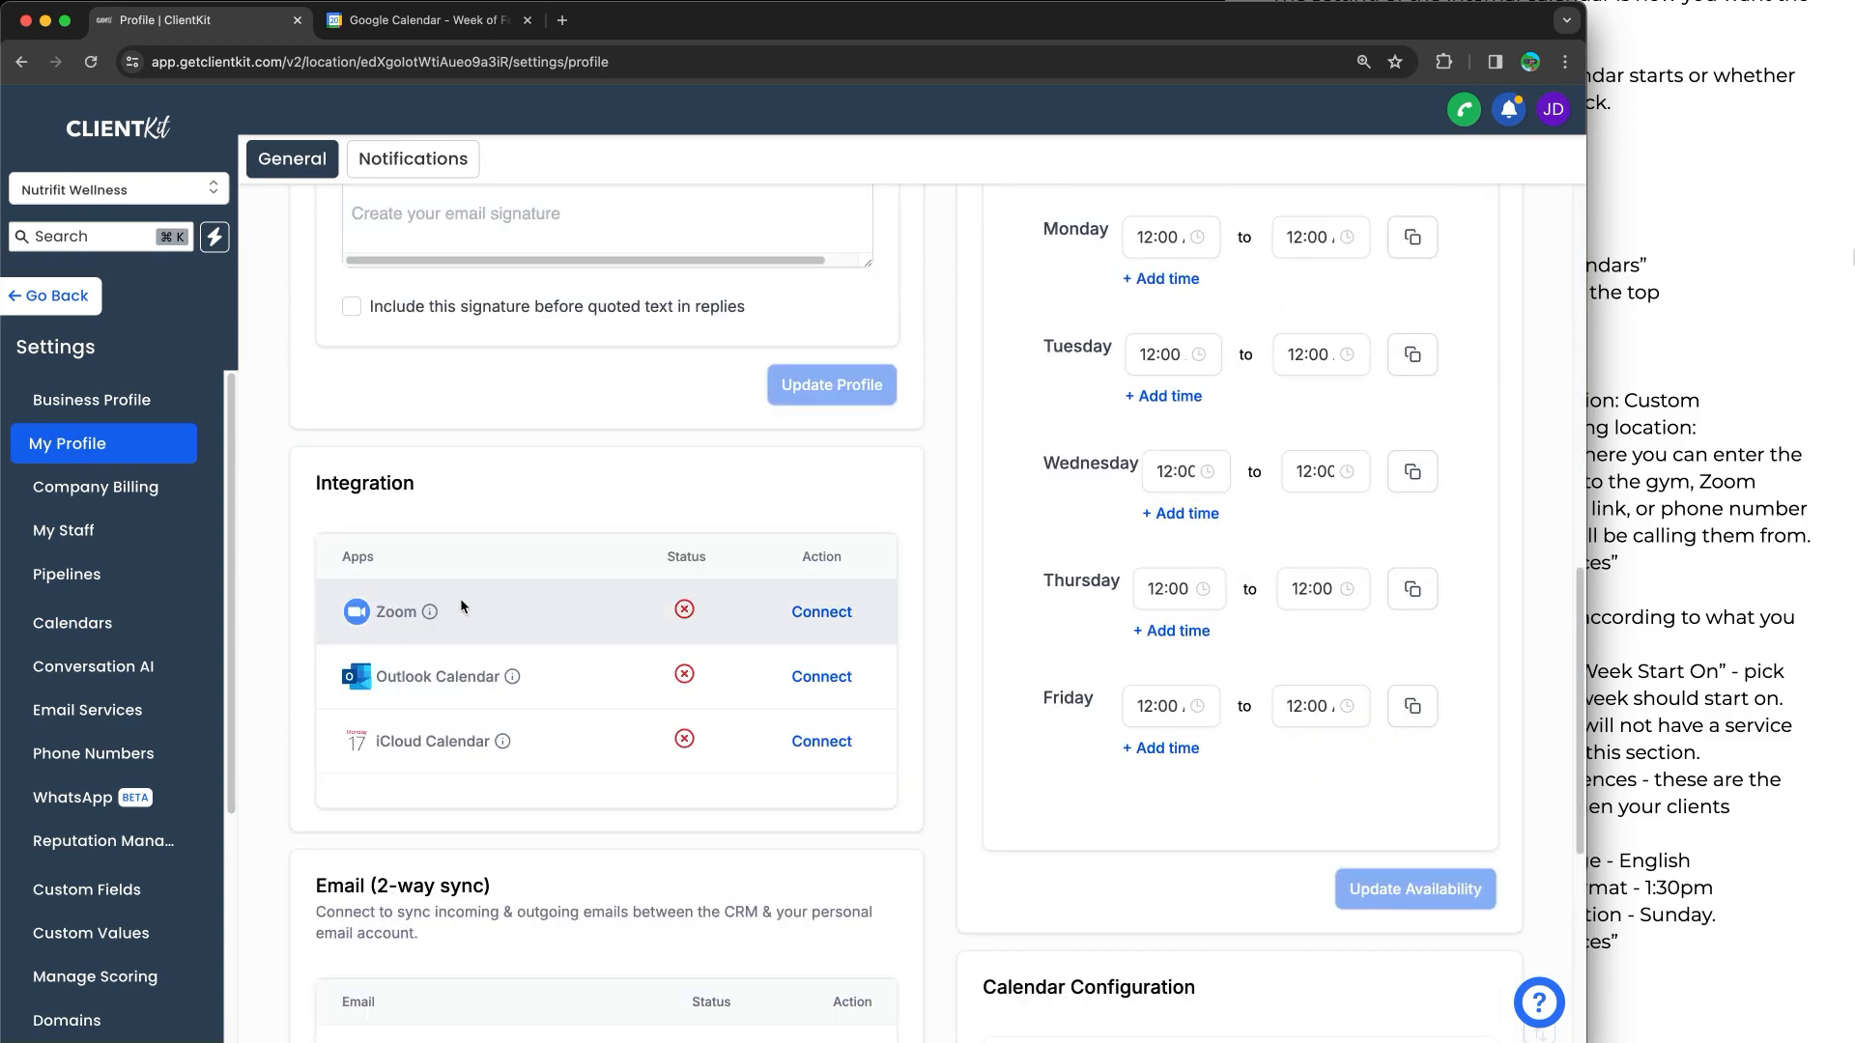
left_click(73, 623)
left_click(517, 165)
Set the user's meeting location to Google Meet again
left_click(715, 534)
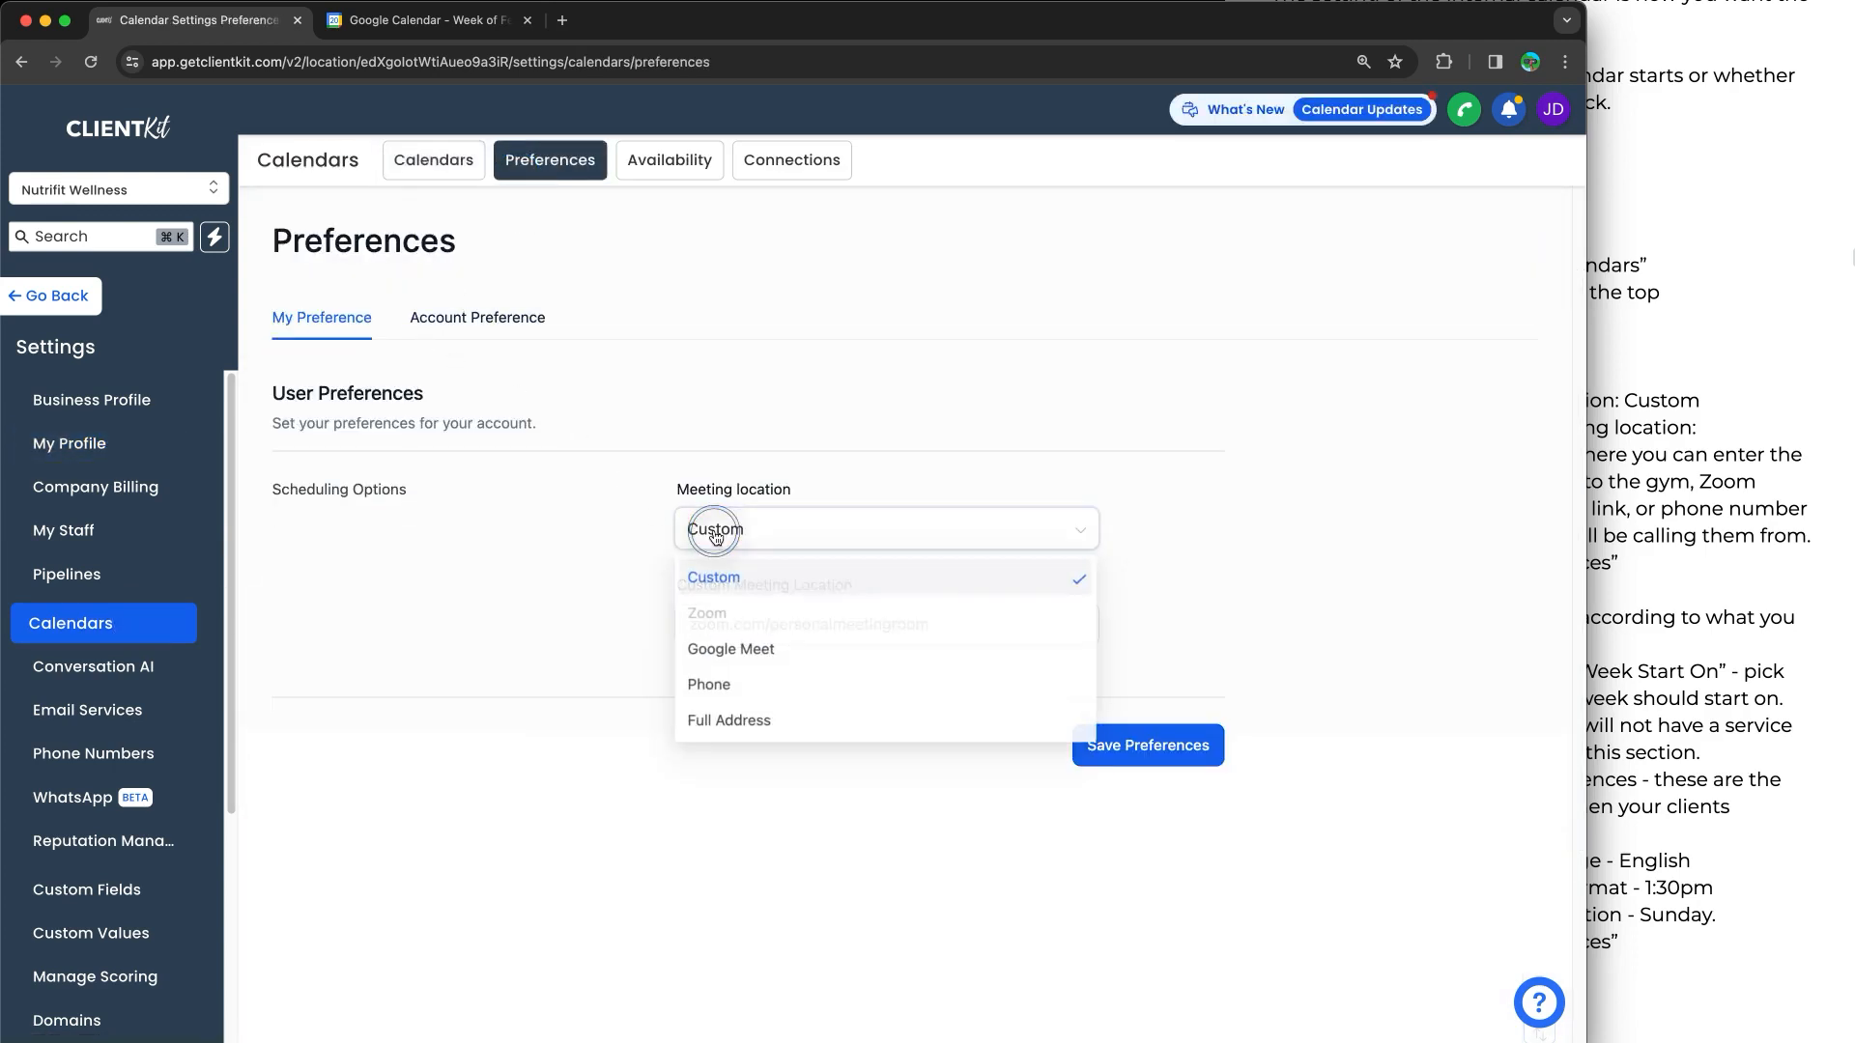
left_click(732, 647)
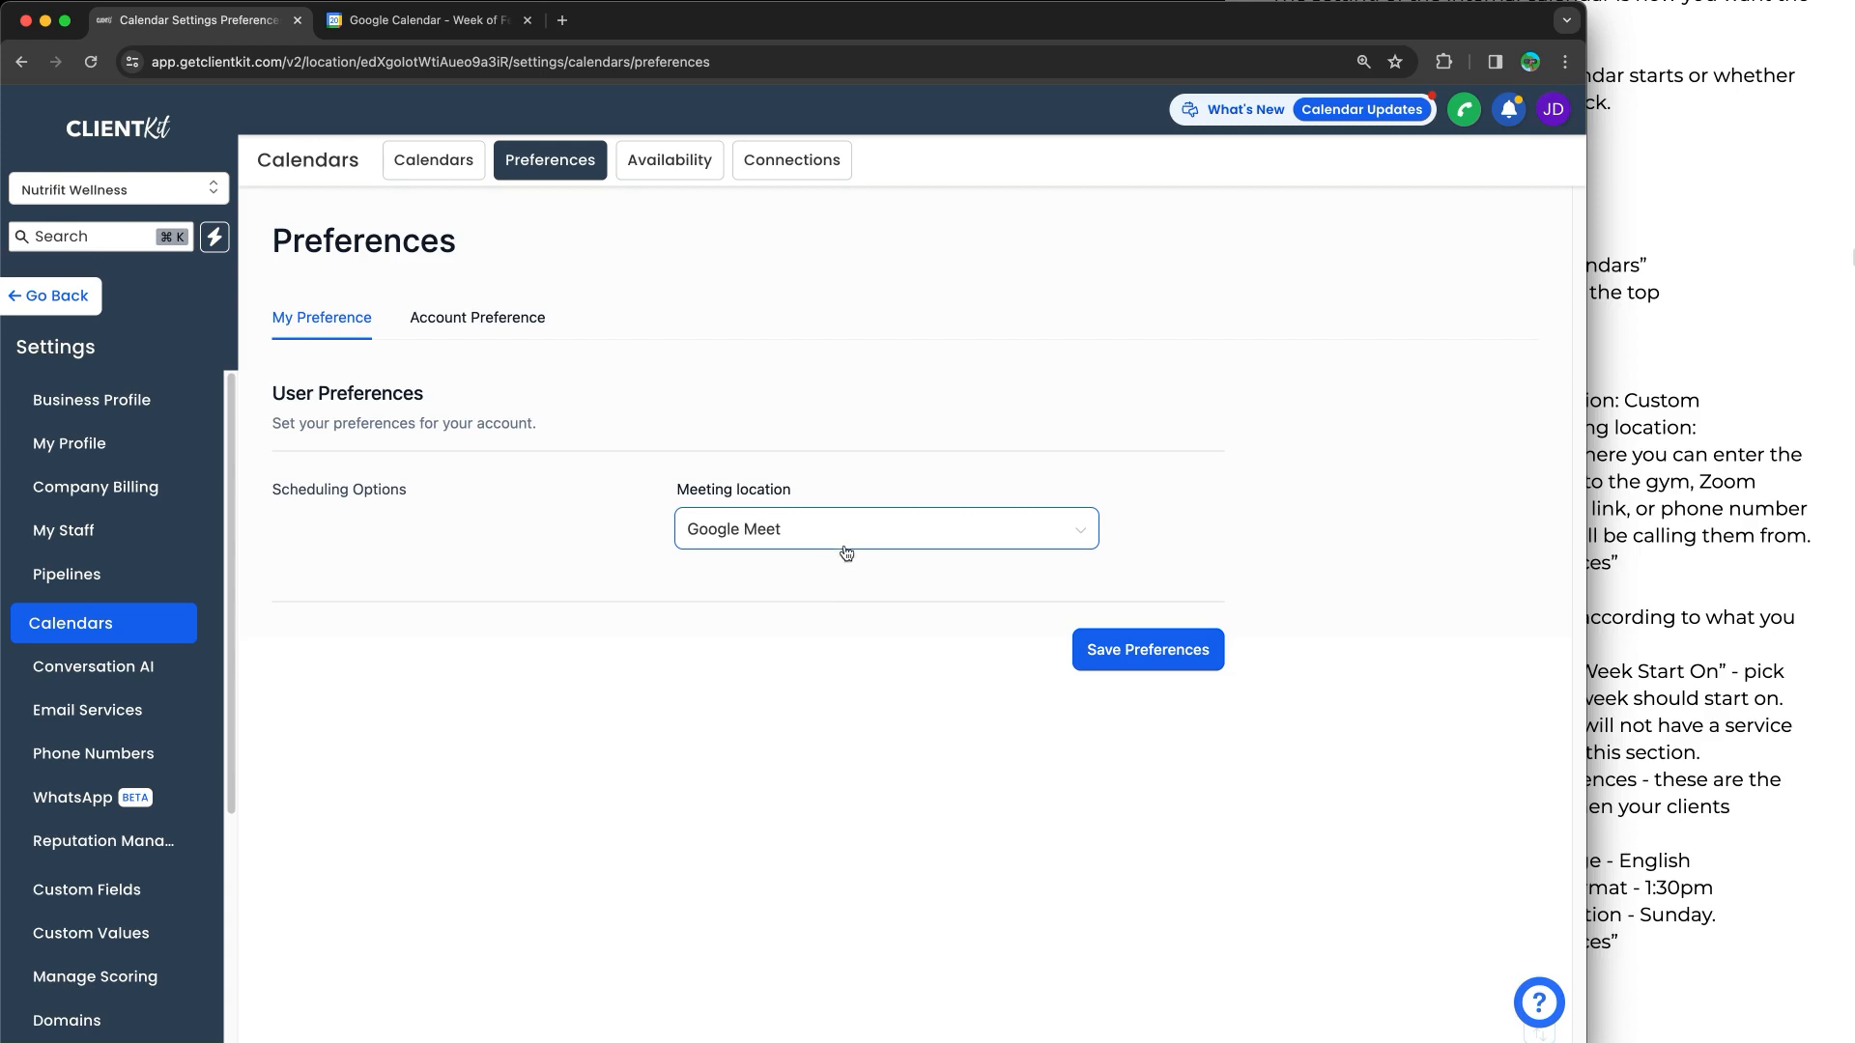
Set the meeting location to Custom, clear the custom meeting location text, and save the preferences
left_click(844, 549)
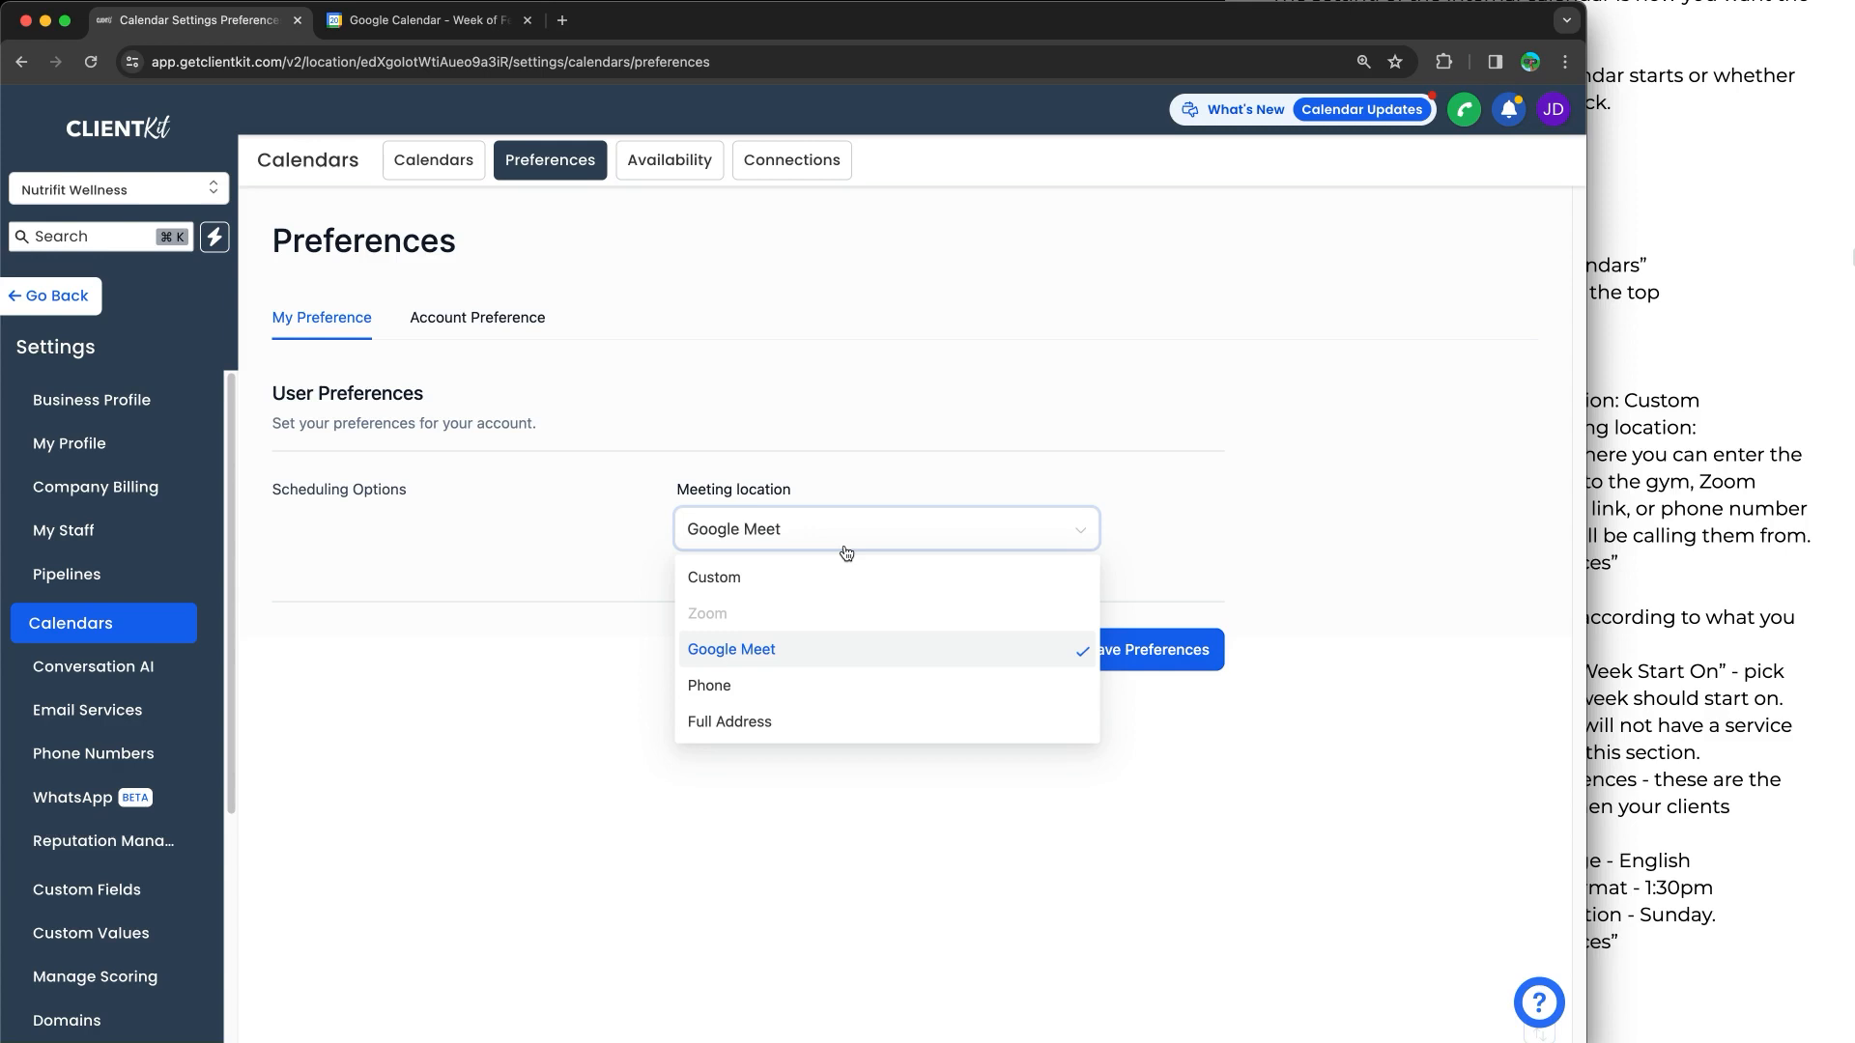
left_click(812, 579)
triple_click(813, 620)
key("BackSpace")
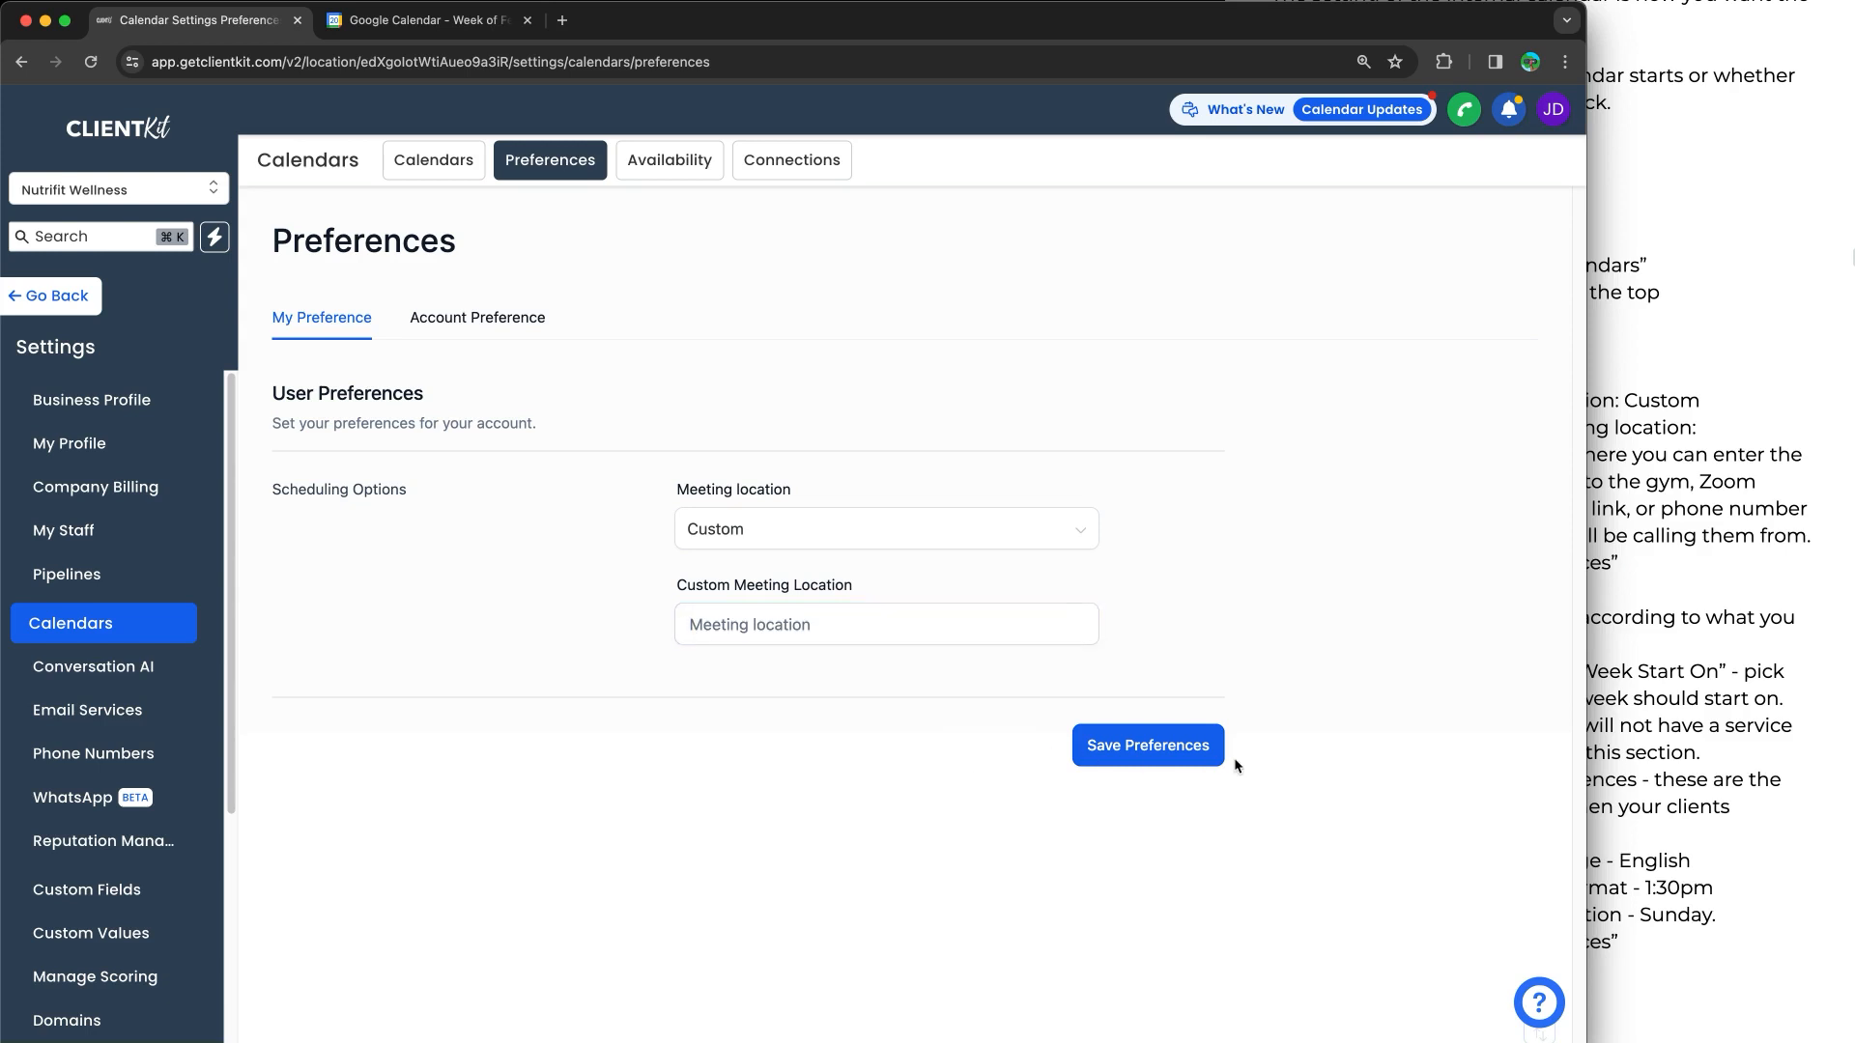
left_click(1178, 756)
Review the available meeting location options and the guide's instructions for the account preferences
left_click(848, 537)
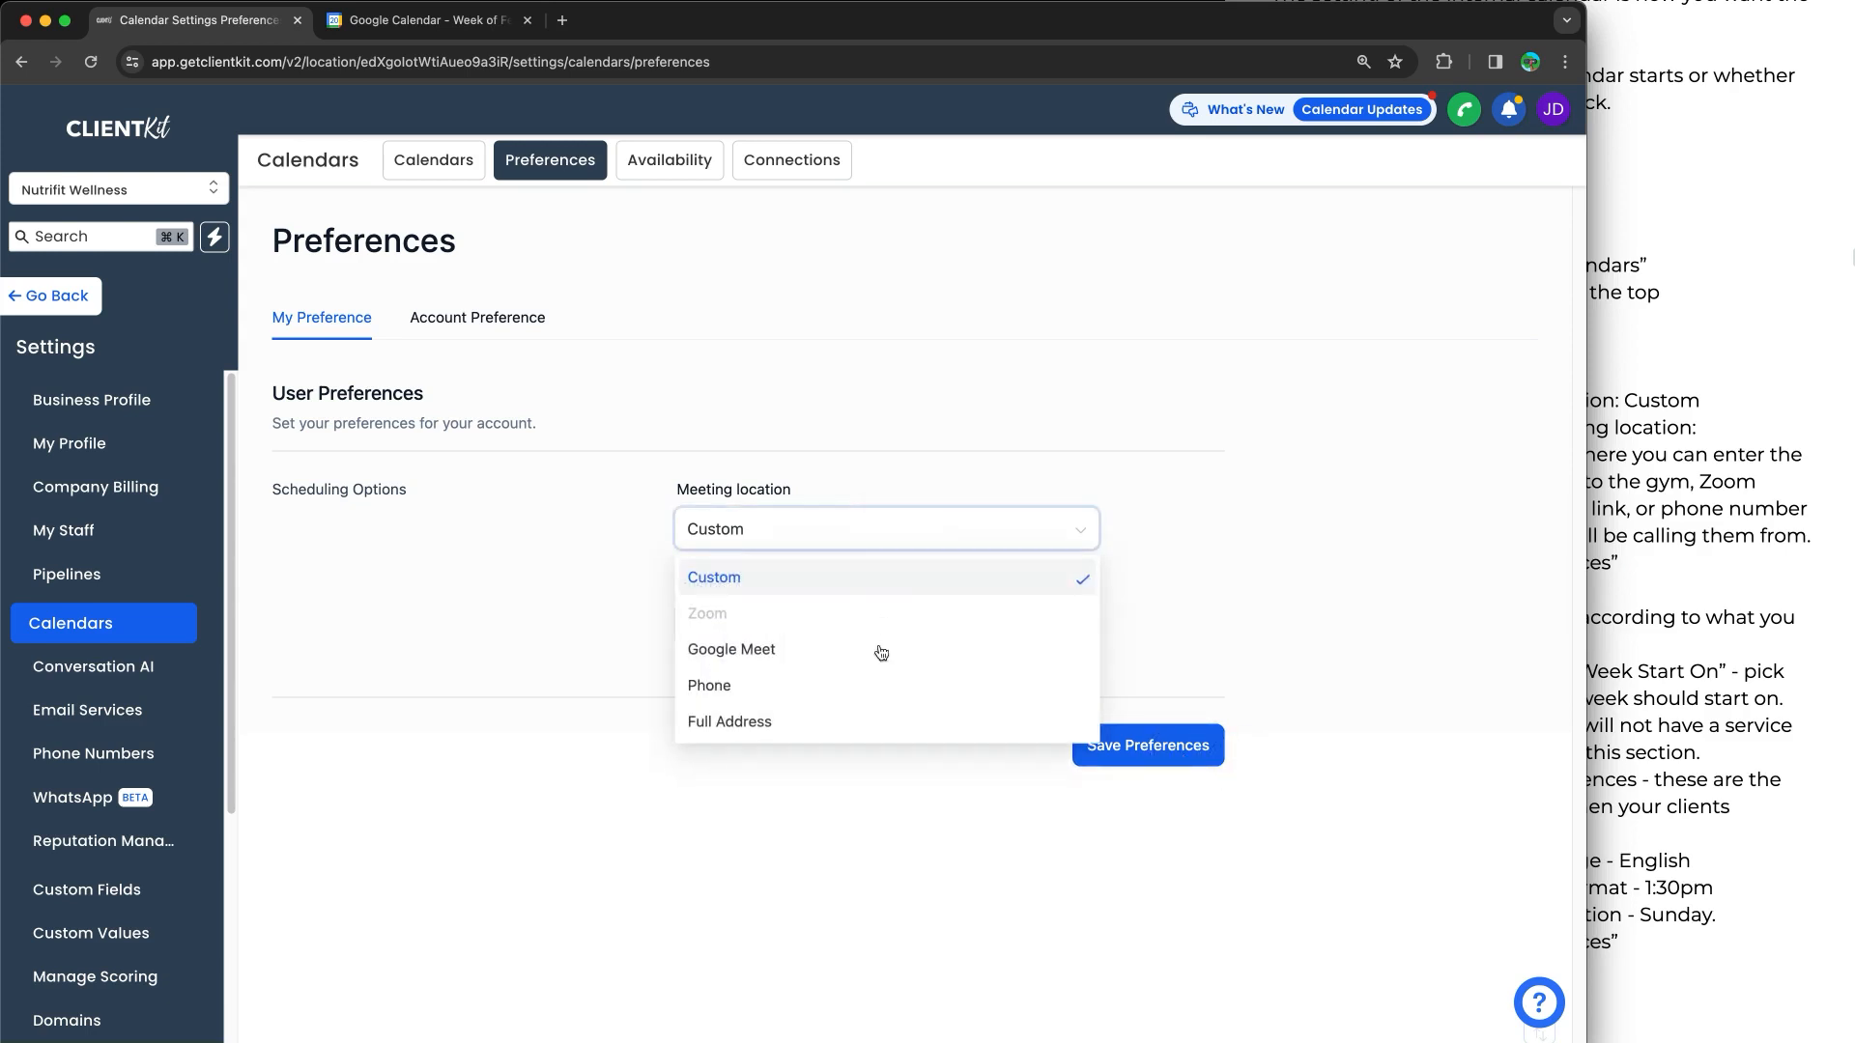
left_click(1277, 607)
left_click(1766, 588)
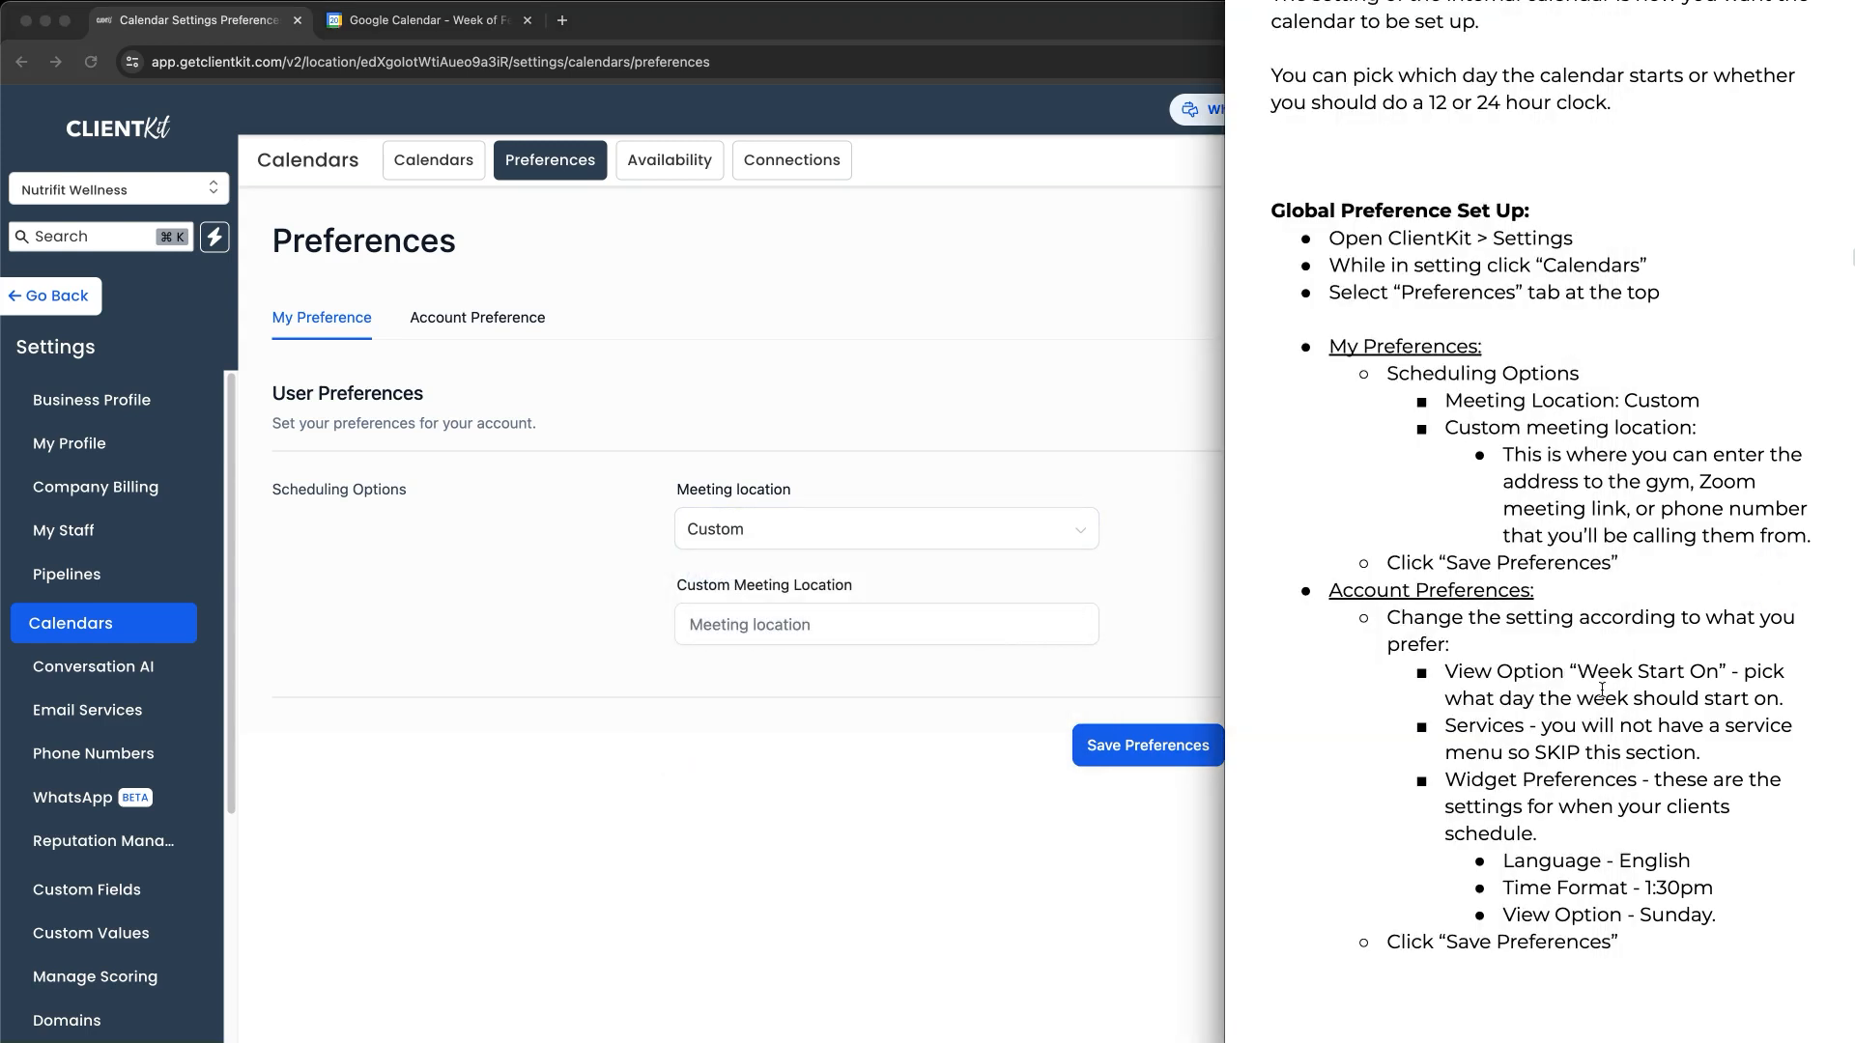
left_click(702, 402)
Choose Sunday as the in-app week start in the account preferences and check the widget's time format options
left_click(512, 330)
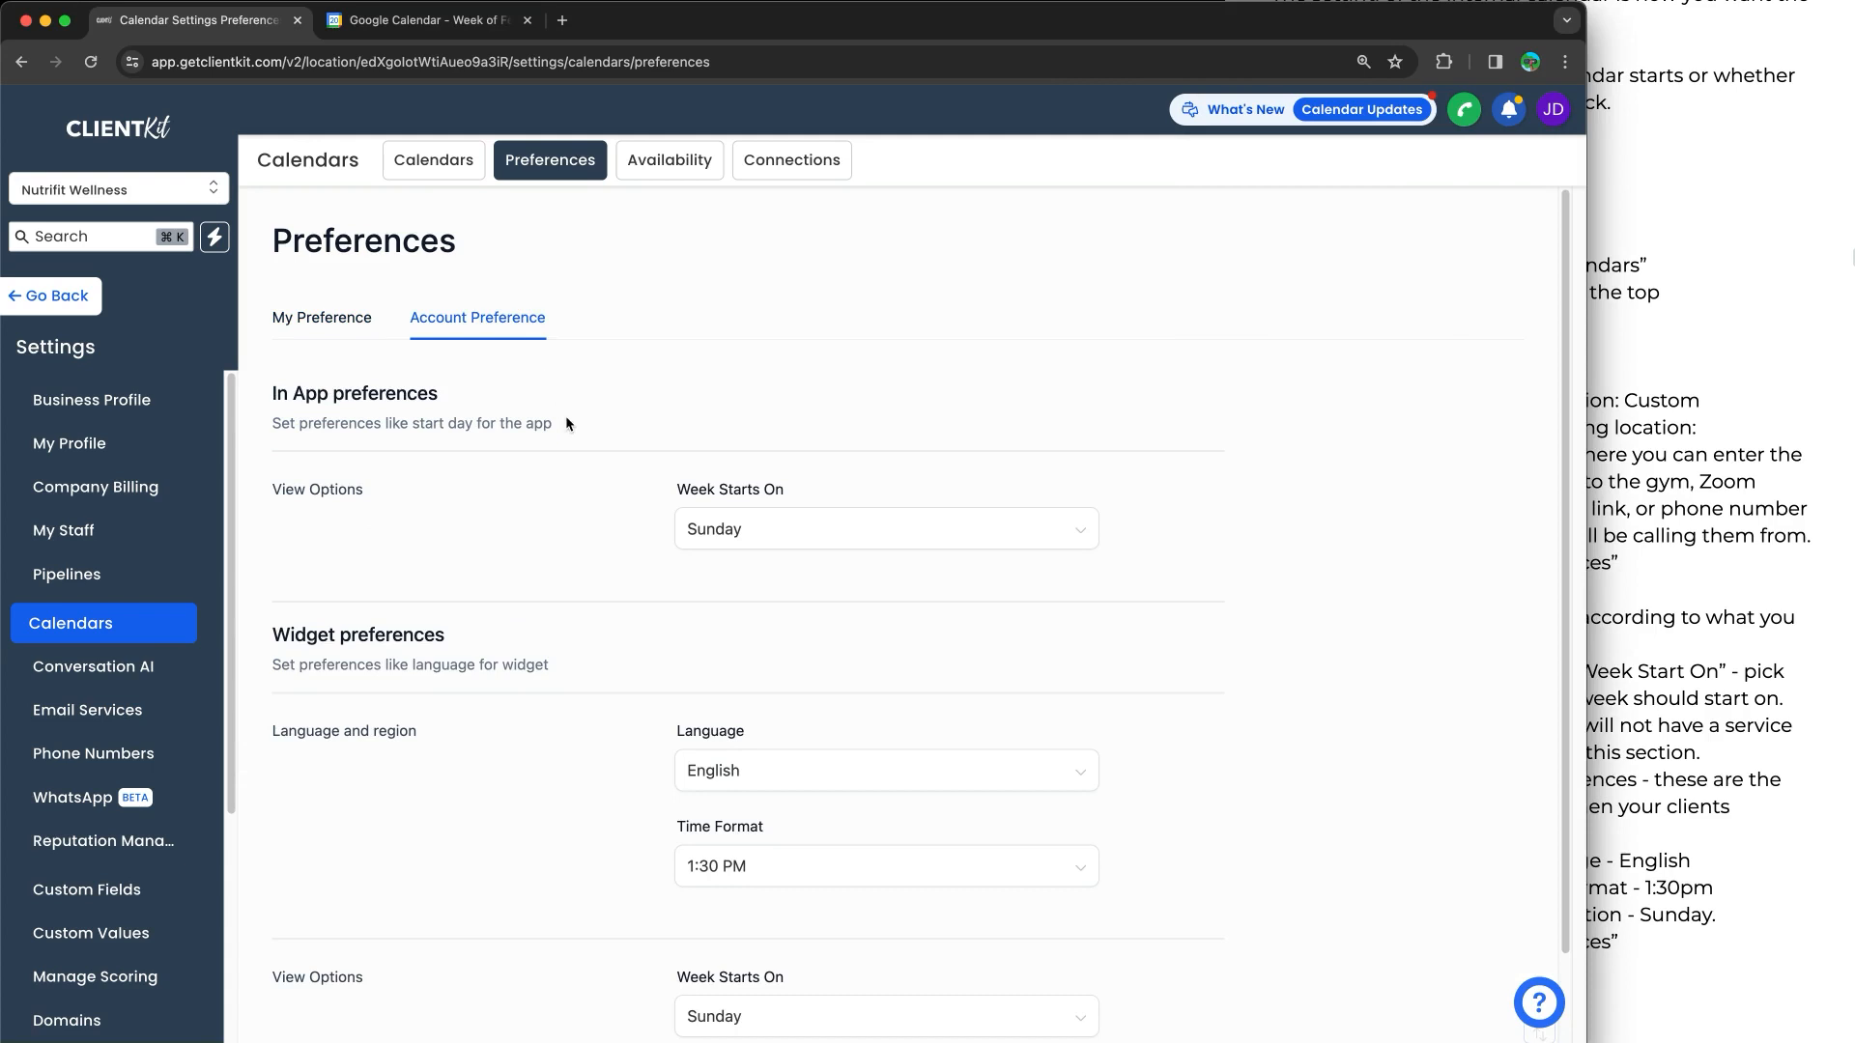
scroll(565, 423, "down", 2)
left_click(811, 414)
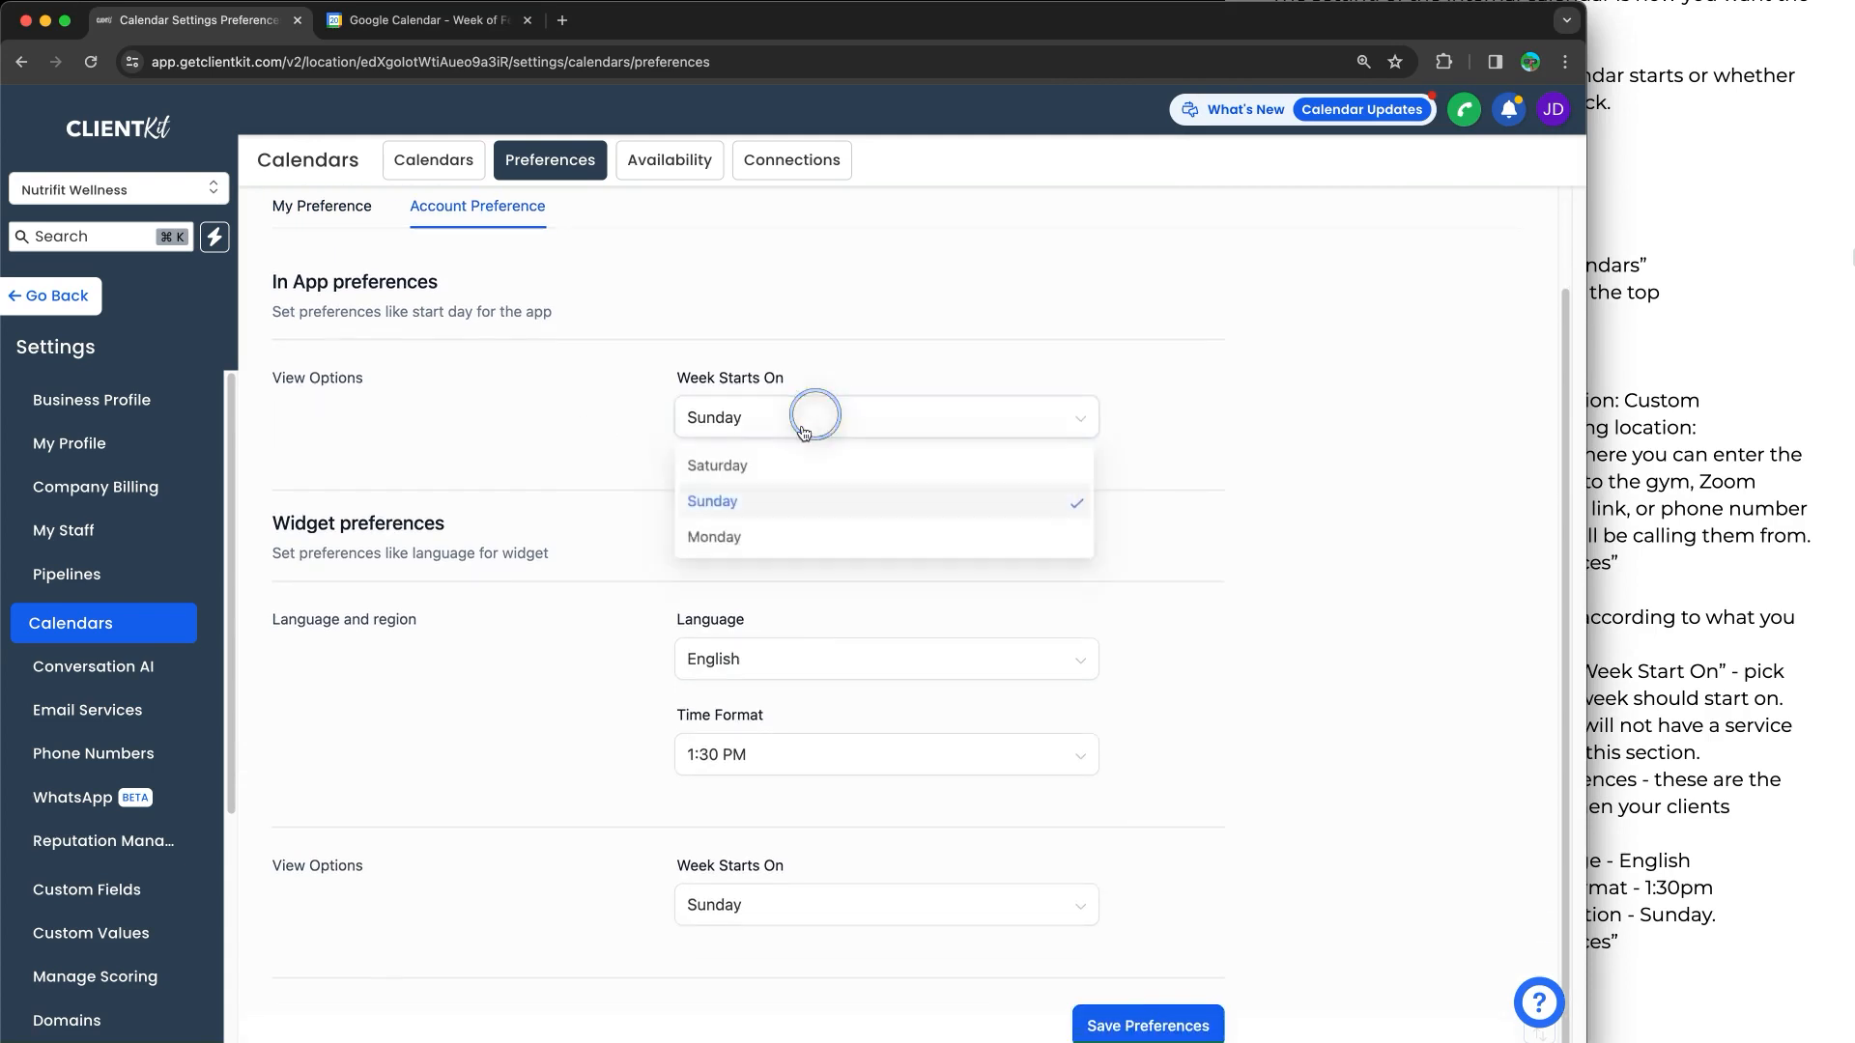
left_click(759, 504)
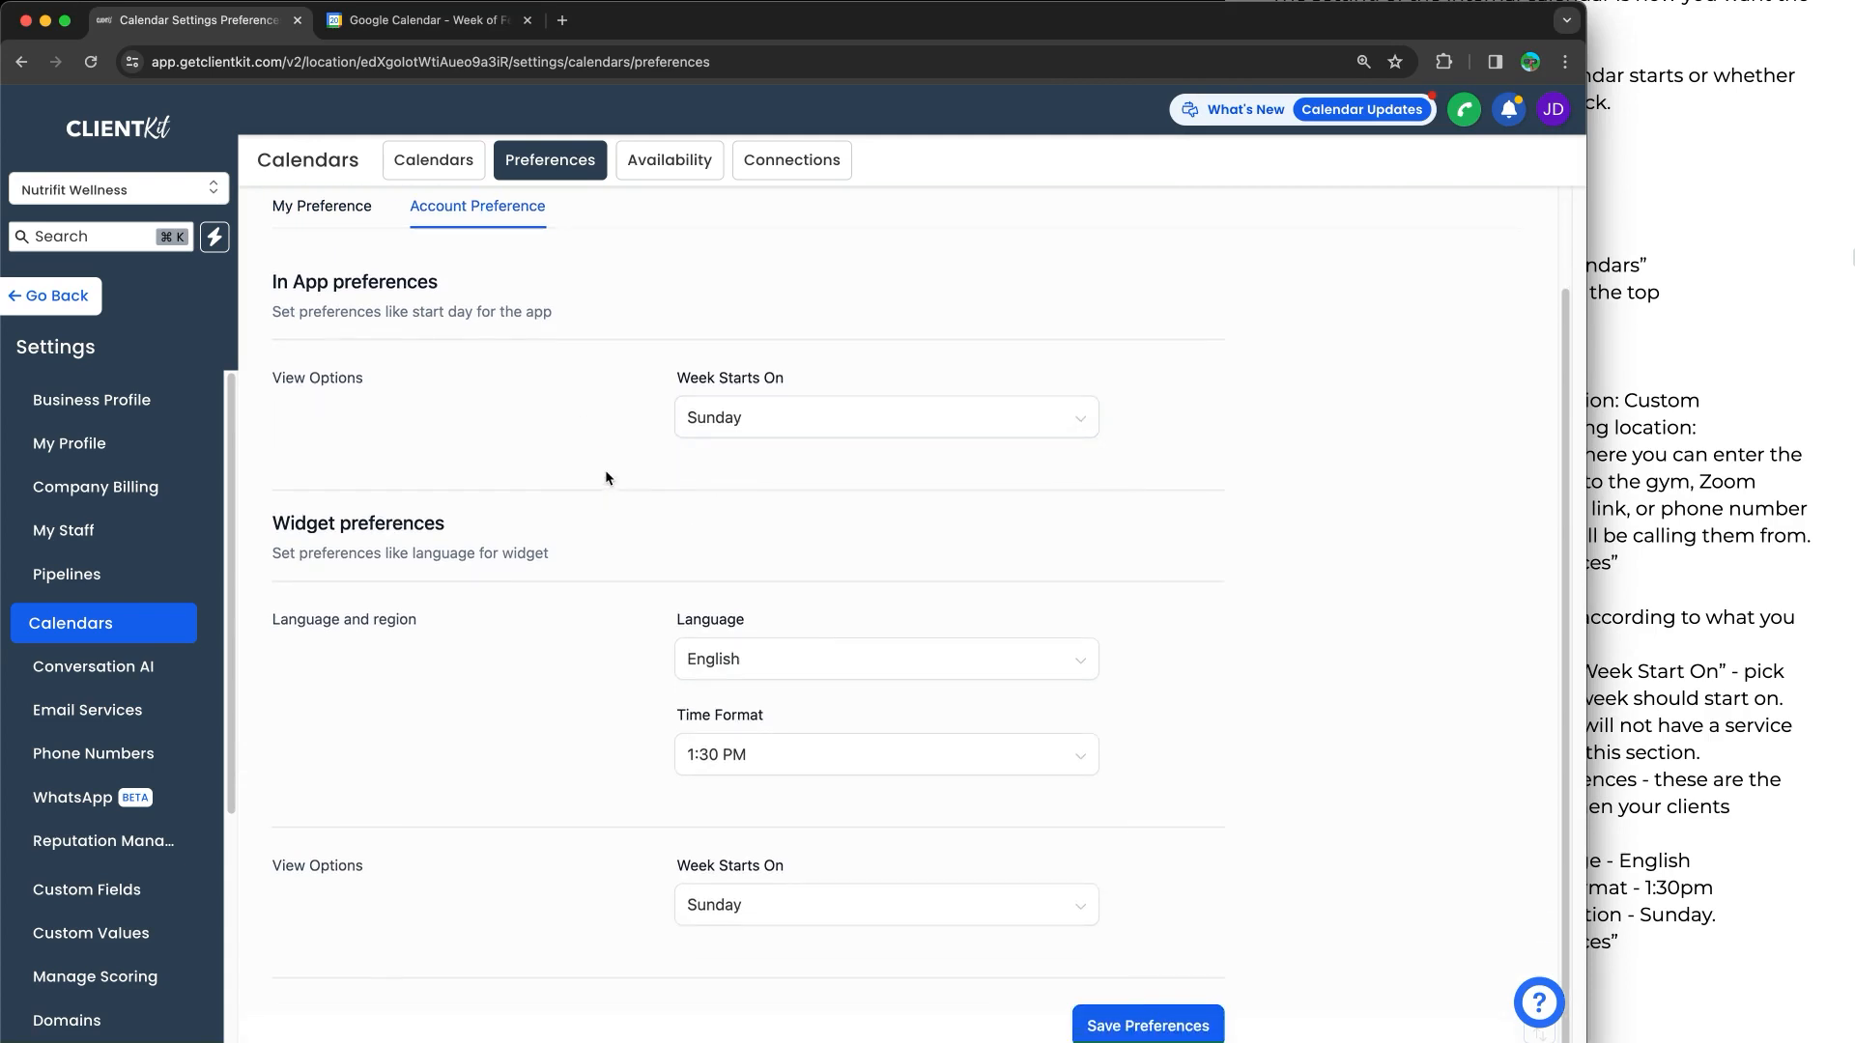
left_click(705, 754)
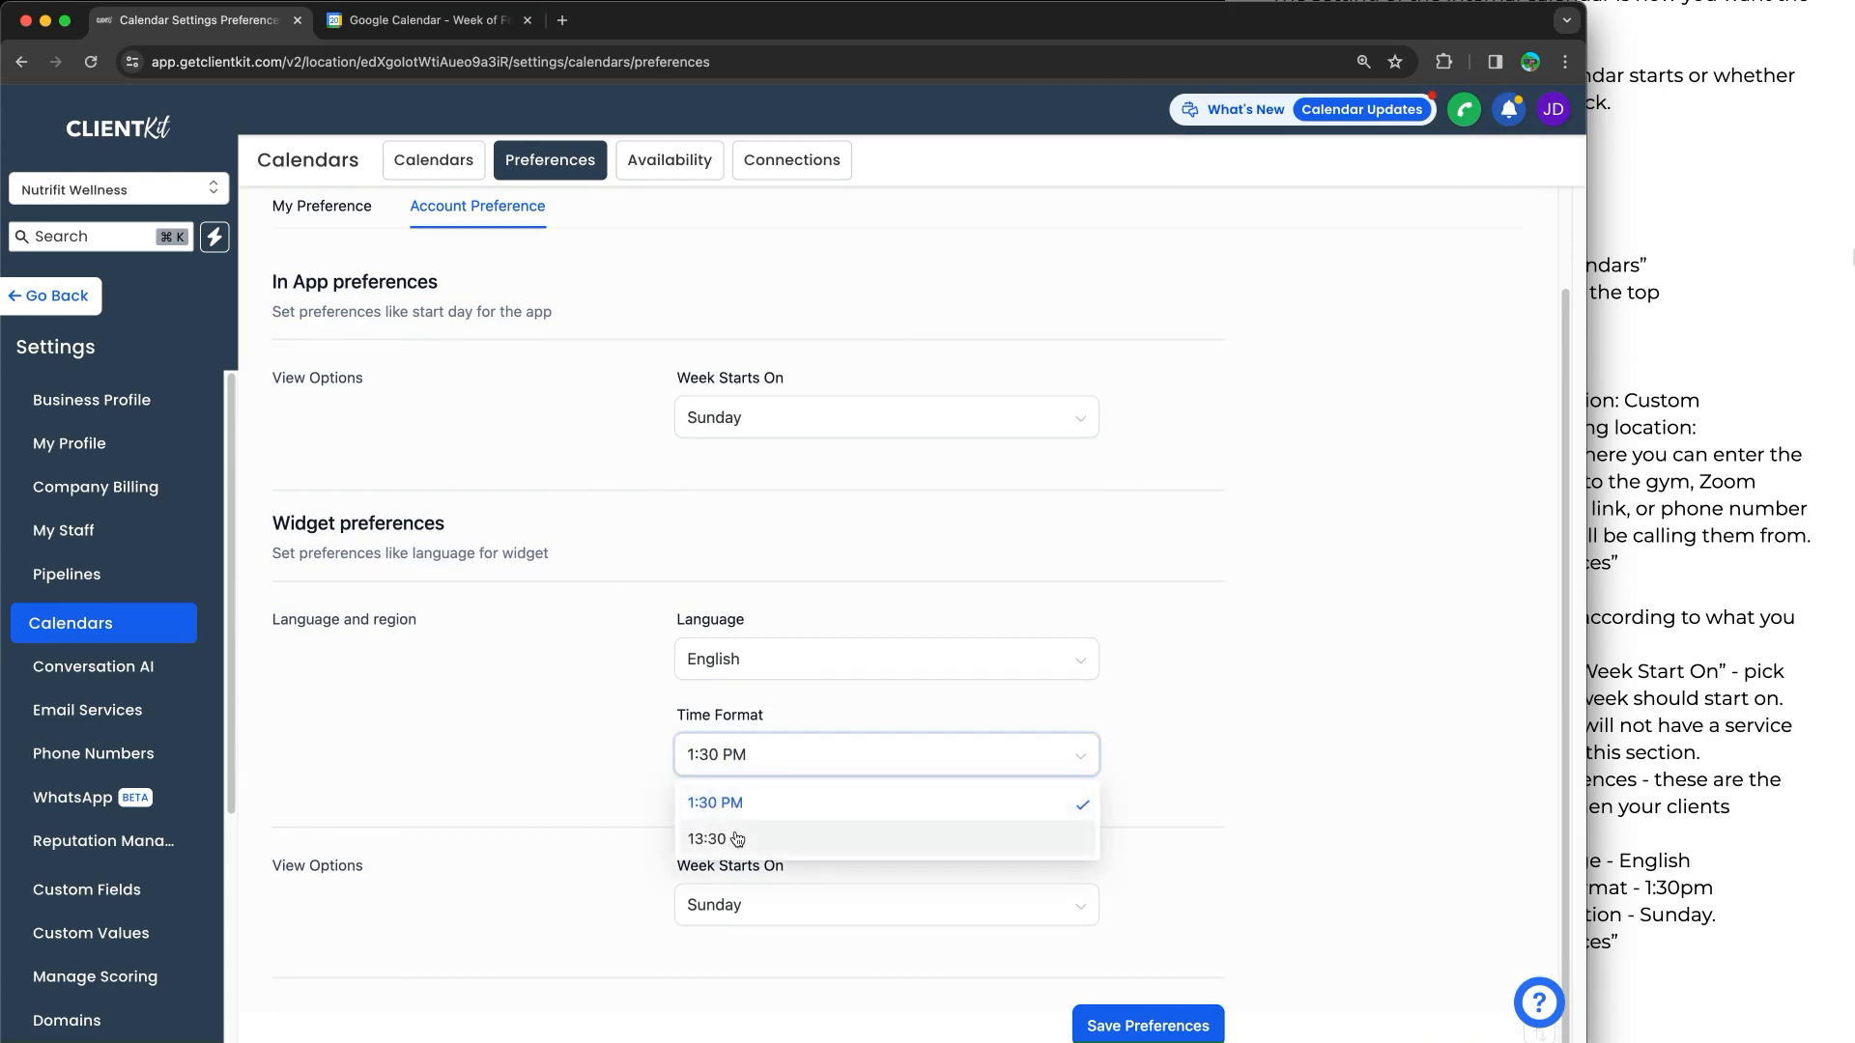
left_click(574, 766)
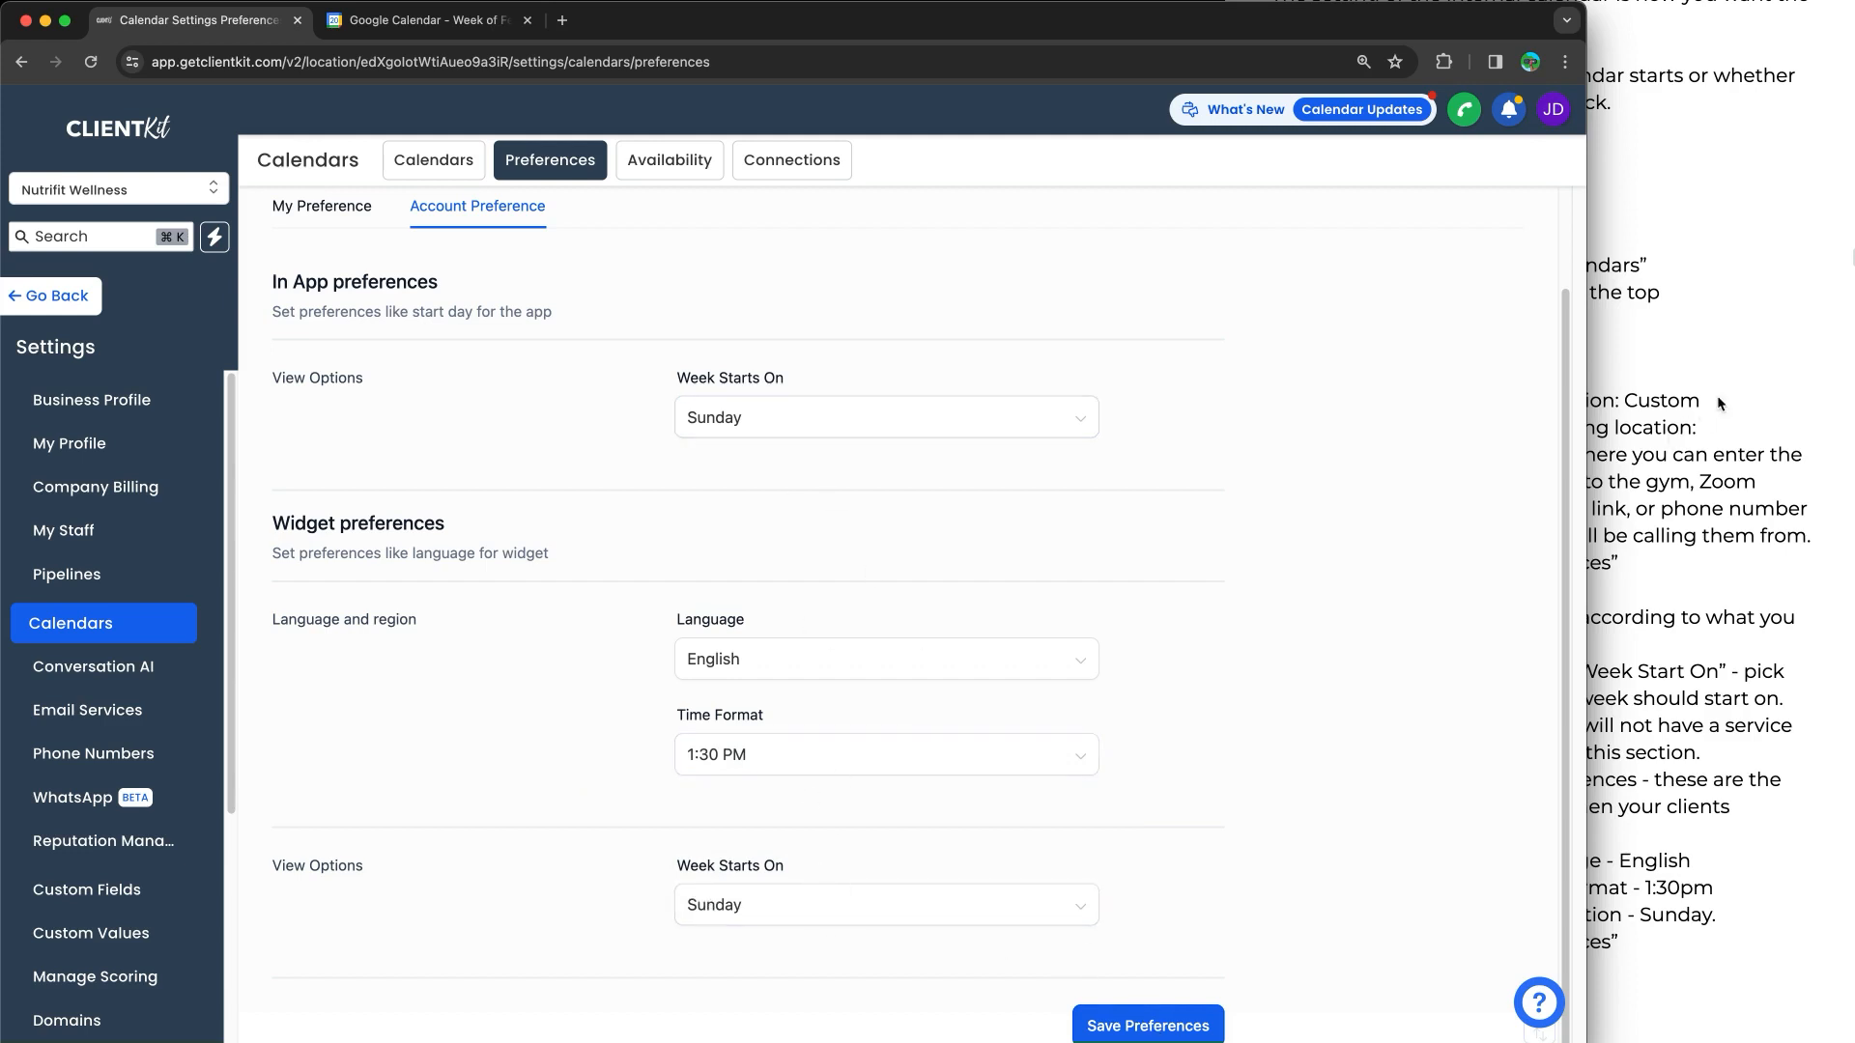
Read the Calendar Availability (Global) section of the guide
left_click(1596, 574)
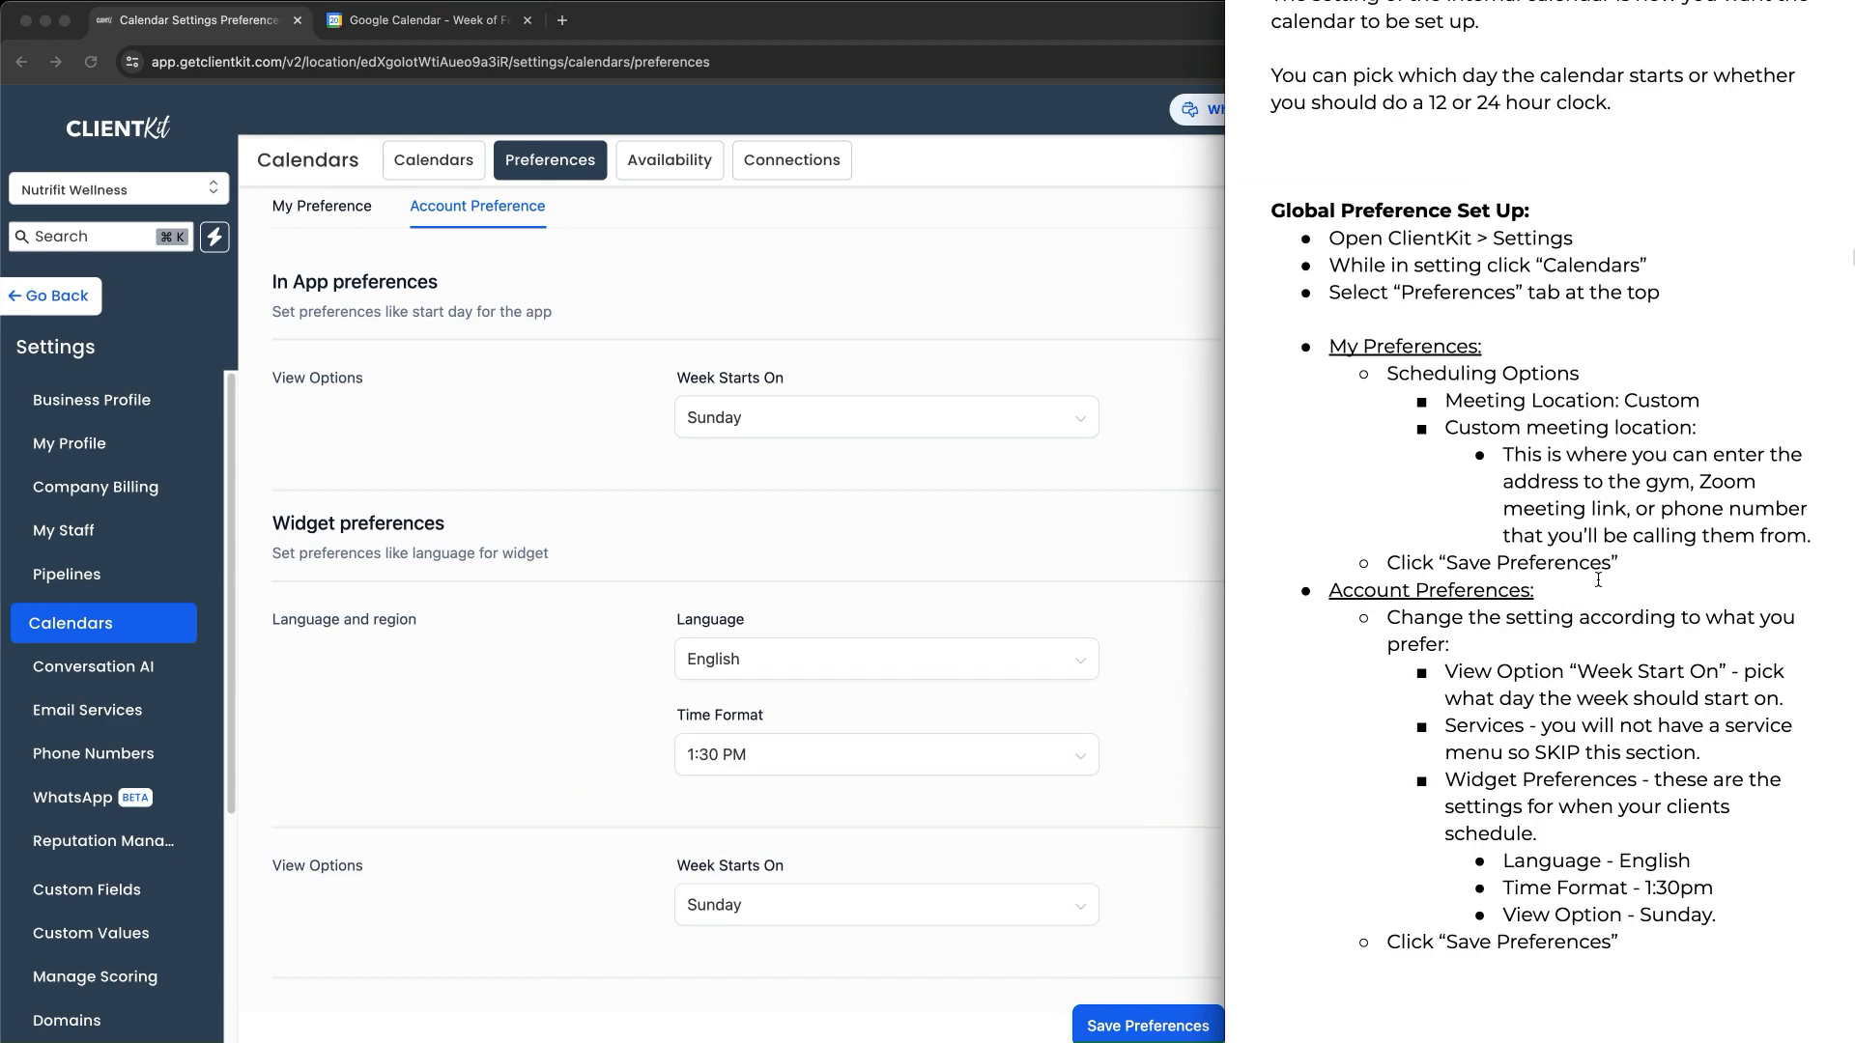
scroll(1597, 579, "down", 10)
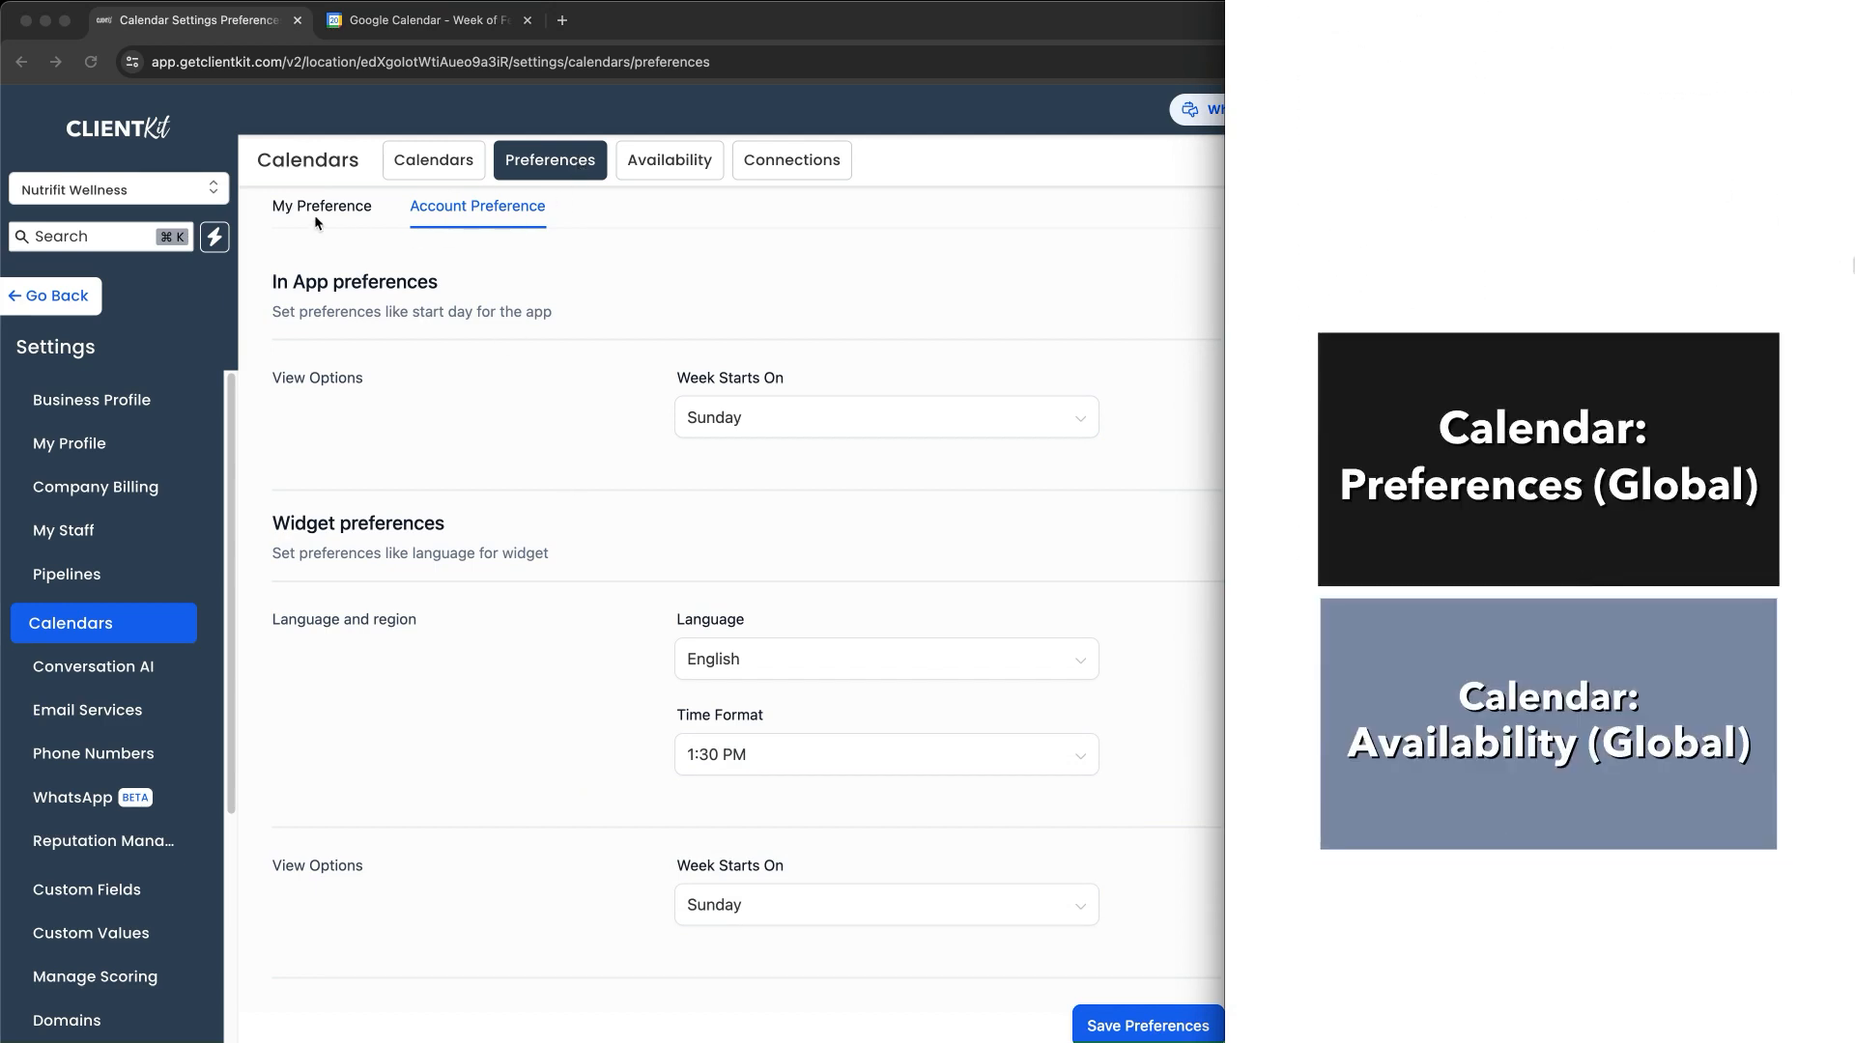
scroll(1550, 495, "down", 6)
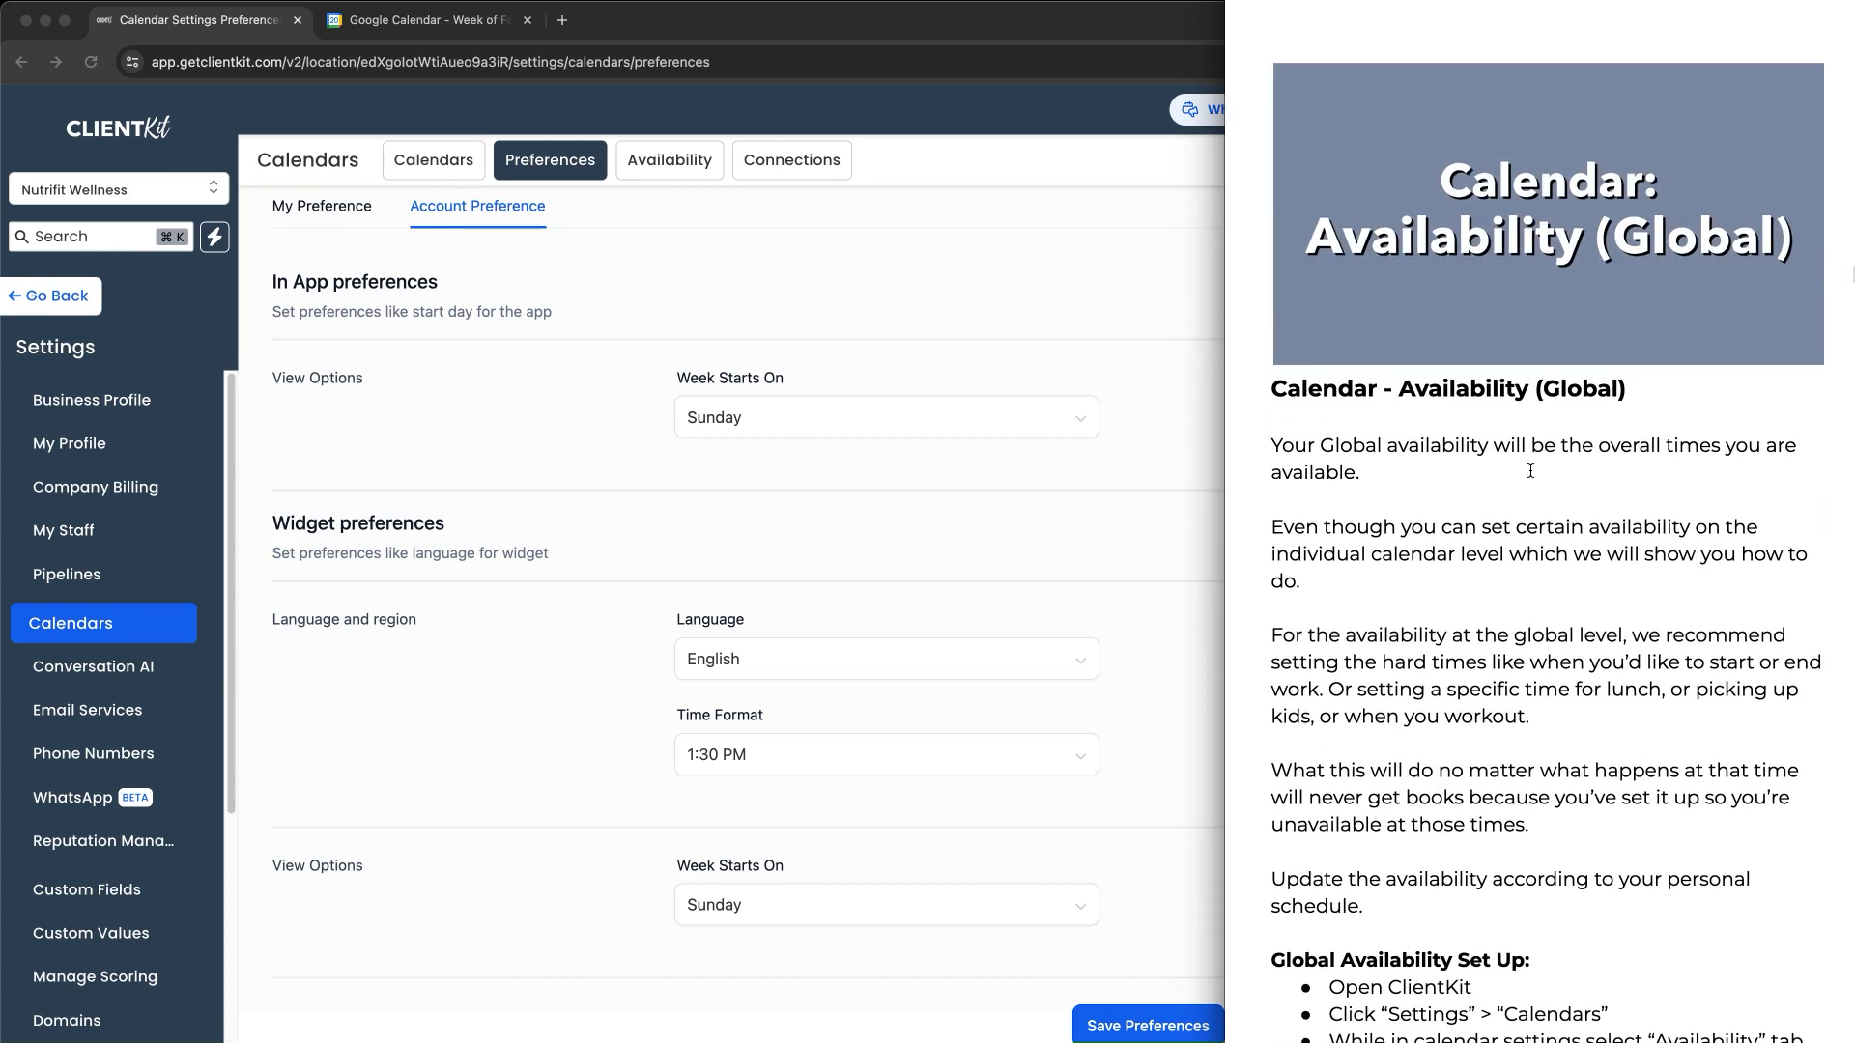
left_click_drag(682, 181, 686, 278)
mouse_move(644, 230)
left_mouse_down()
mouse_move(677, 195)
mouse_move(707, 244)
left_mouse_up()
left_click_drag(643, 191, 705, 192)
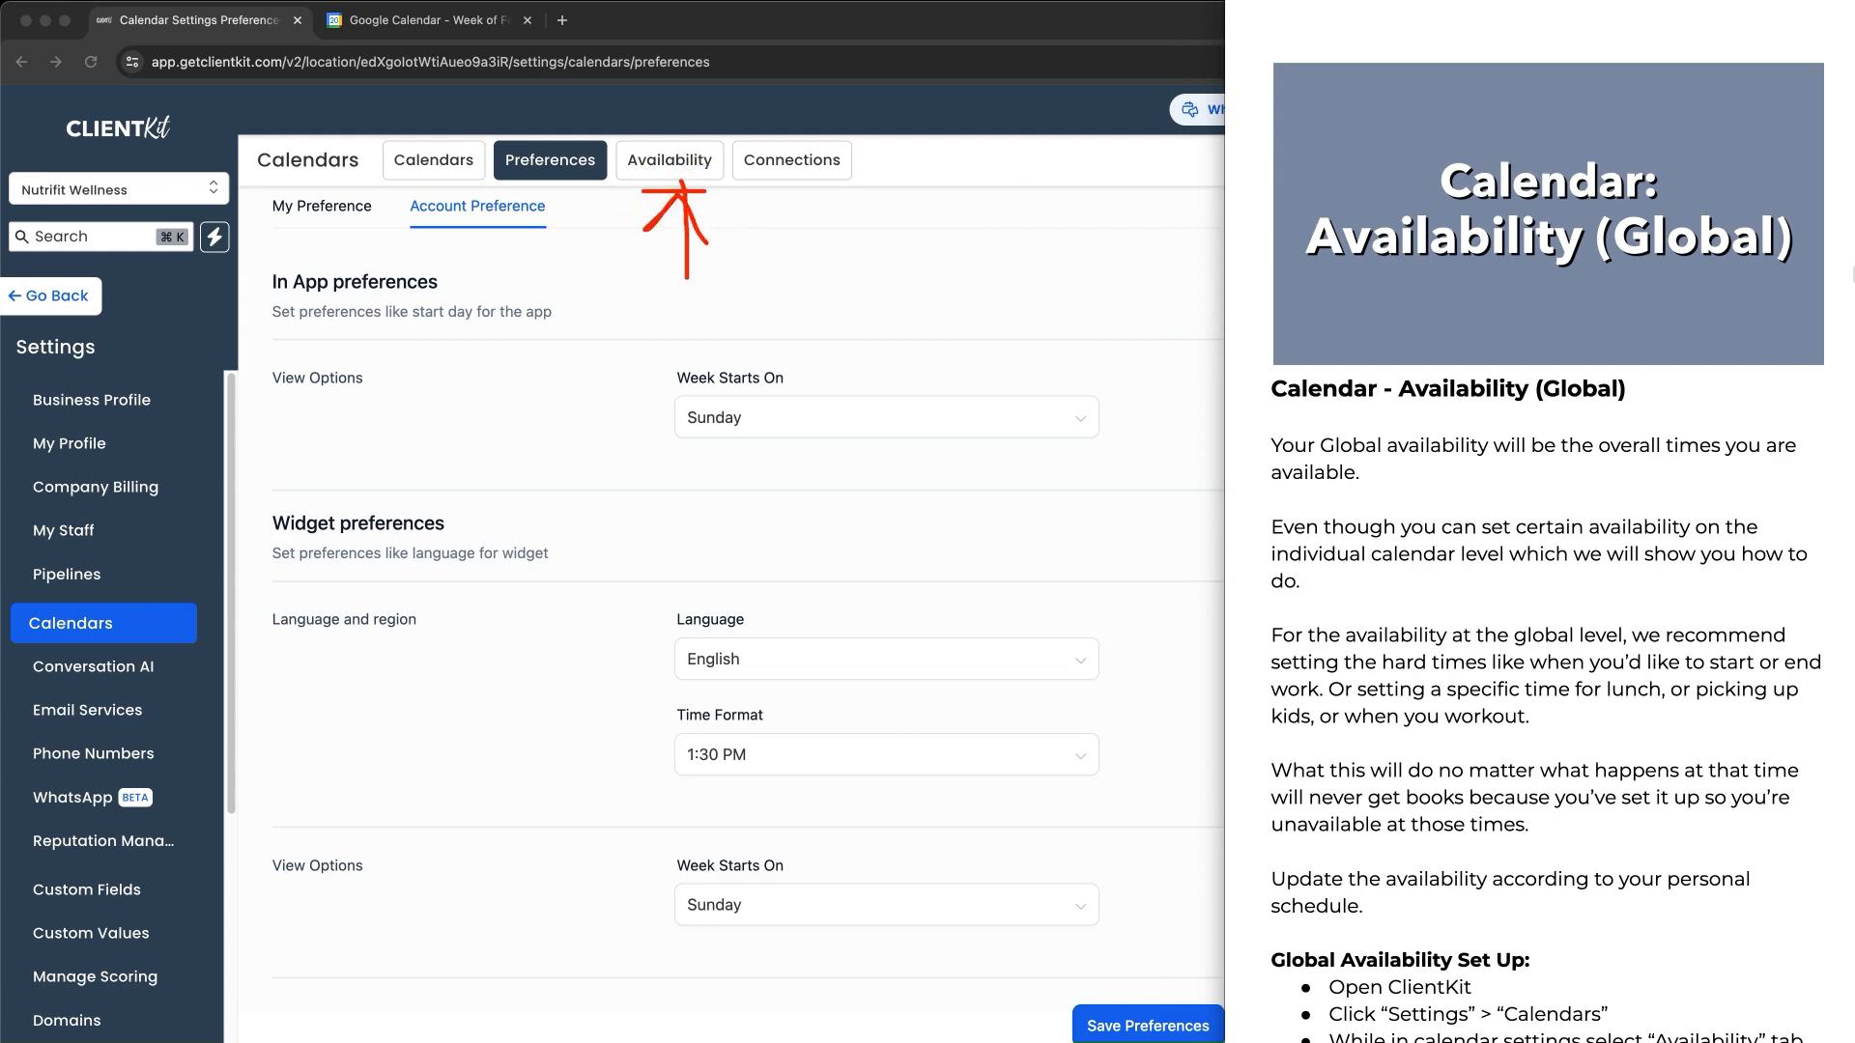
Open the calendar availability settings and view the Account Availability section
left_click(669, 159)
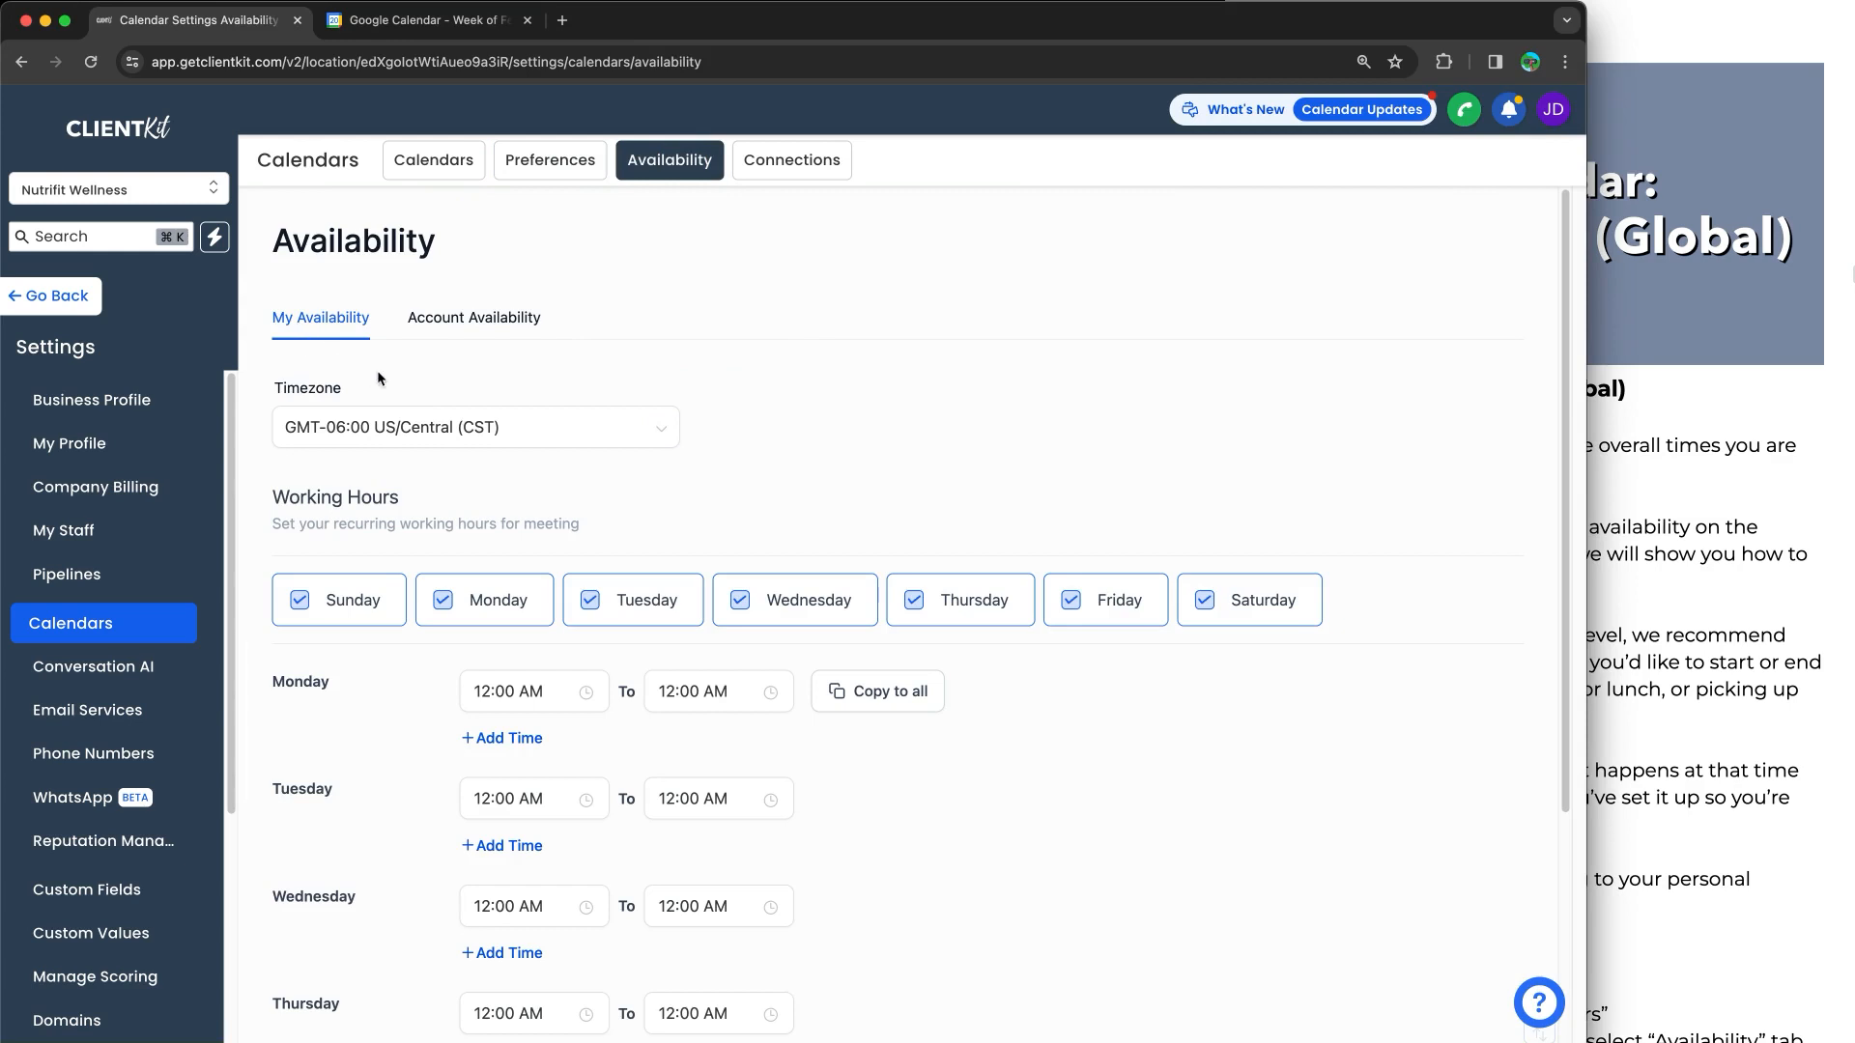
left_click(474, 336)
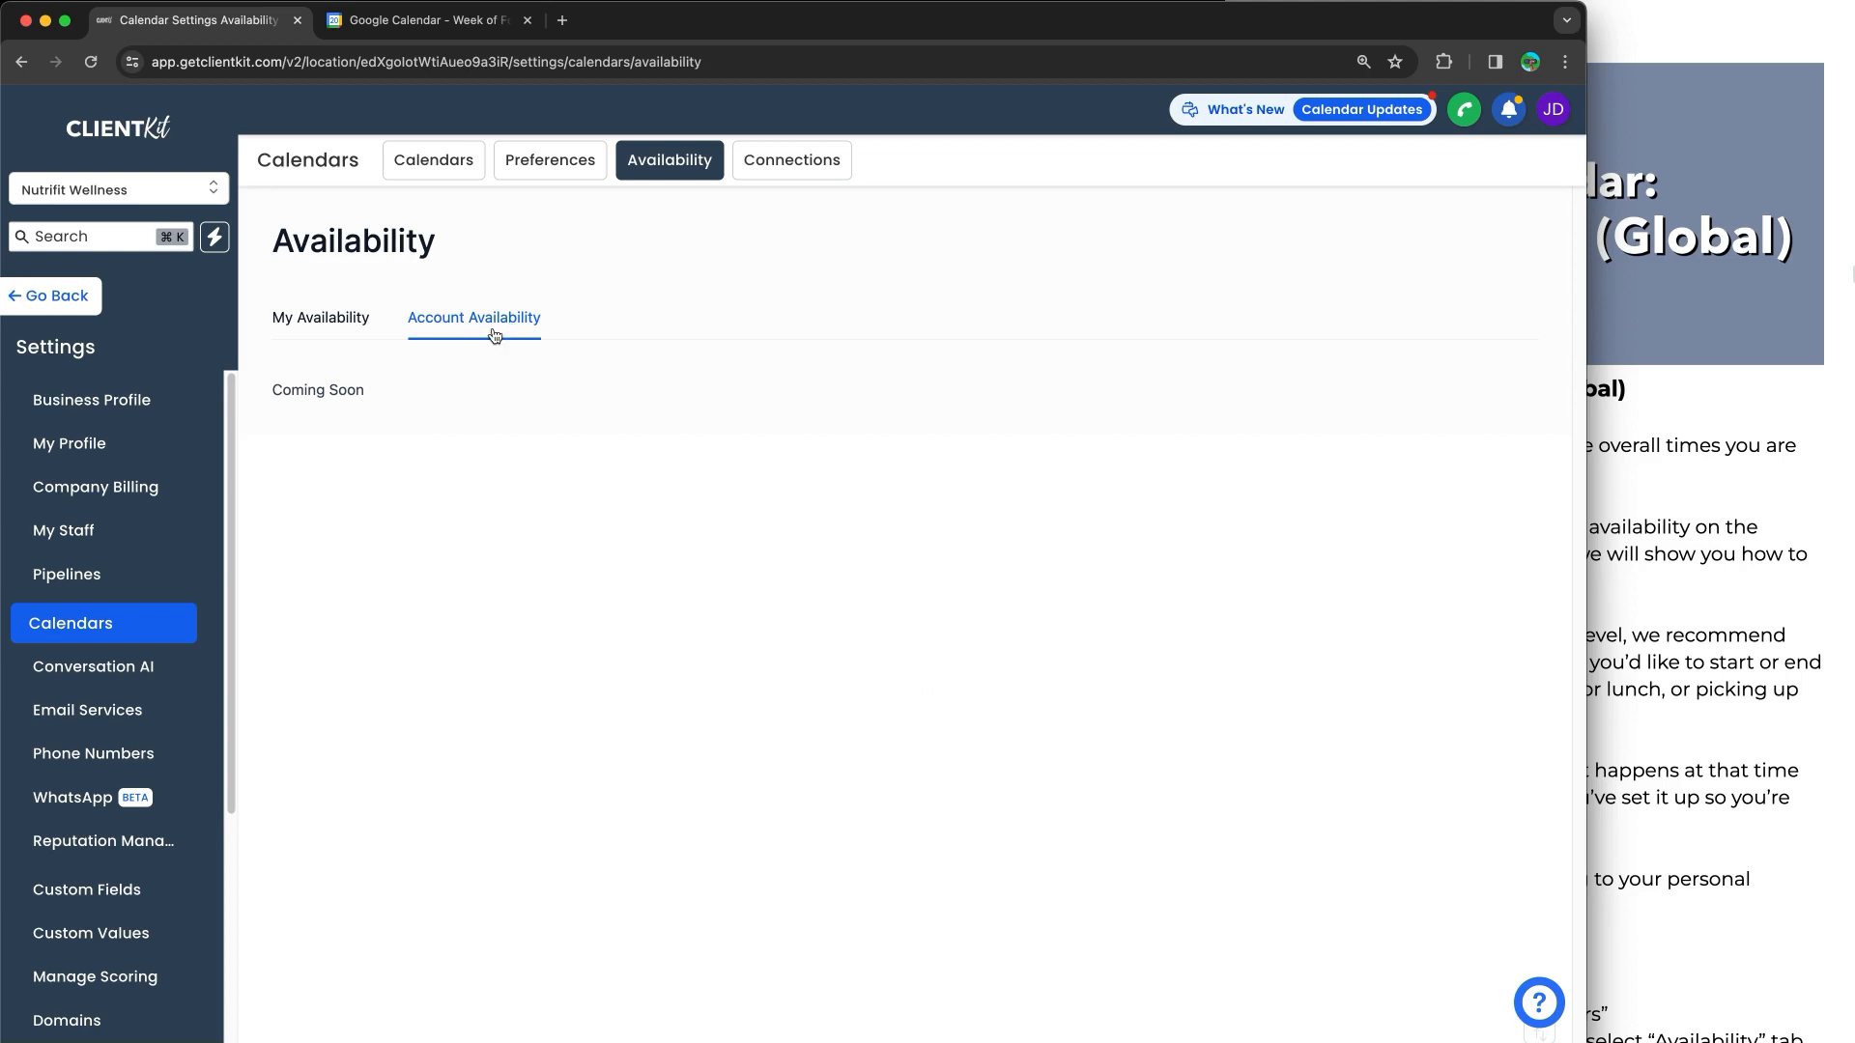
Open the My Availability section and review its timezone and recurring working hours
left_click(362, 335)
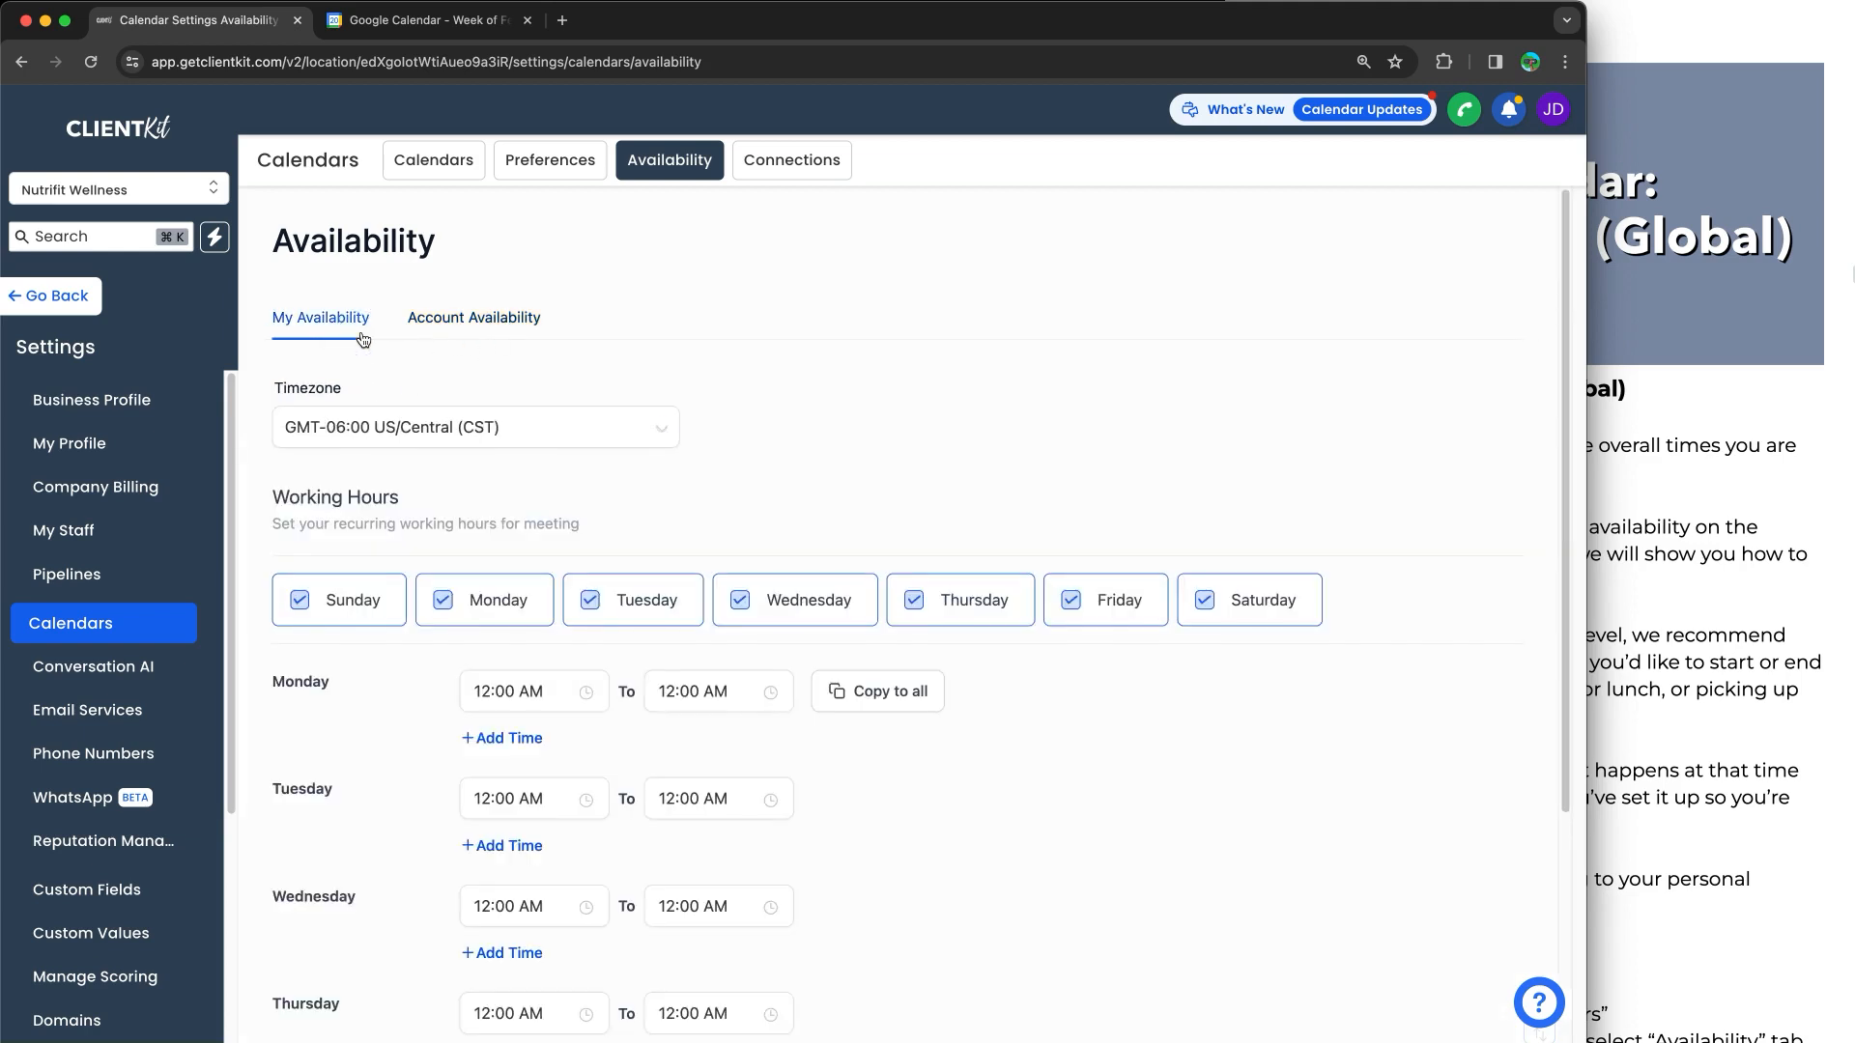
scroll(951, 480, "down", 3)
scroll(951, 473, "up", 2)
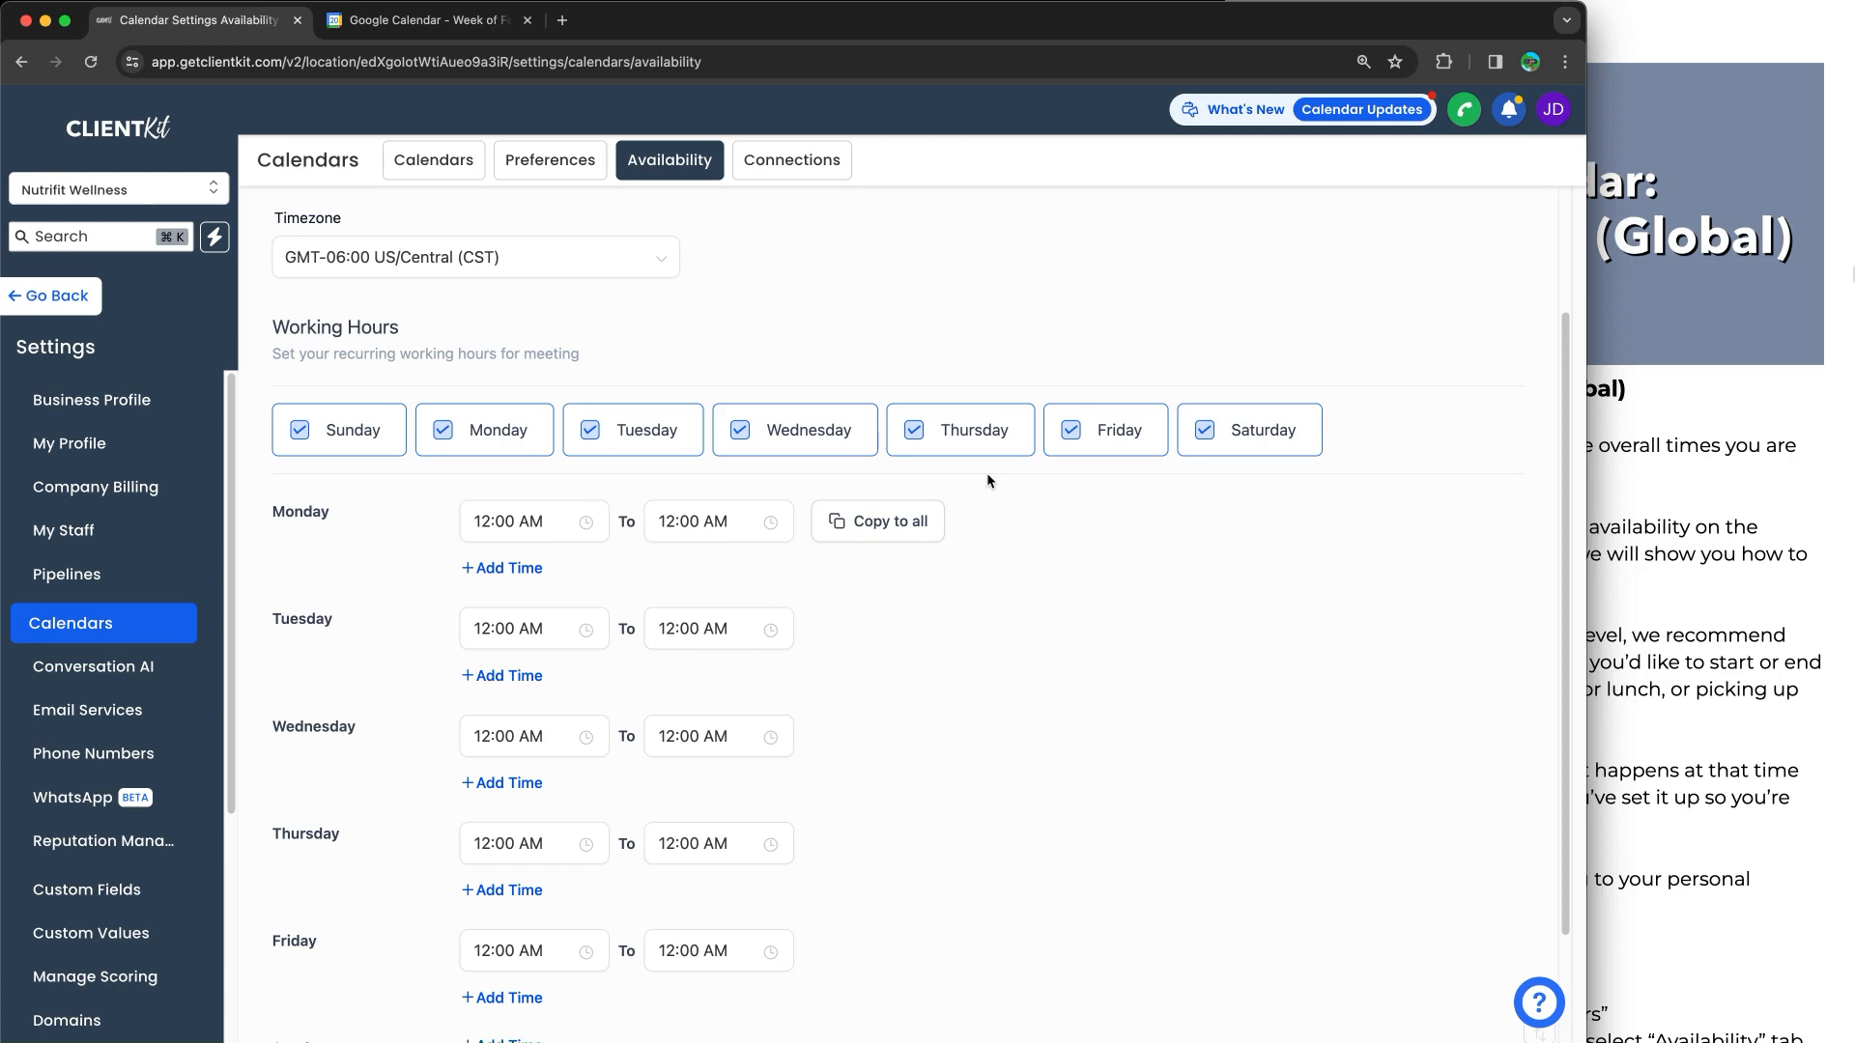
scroll(715, 588, "up", 2)
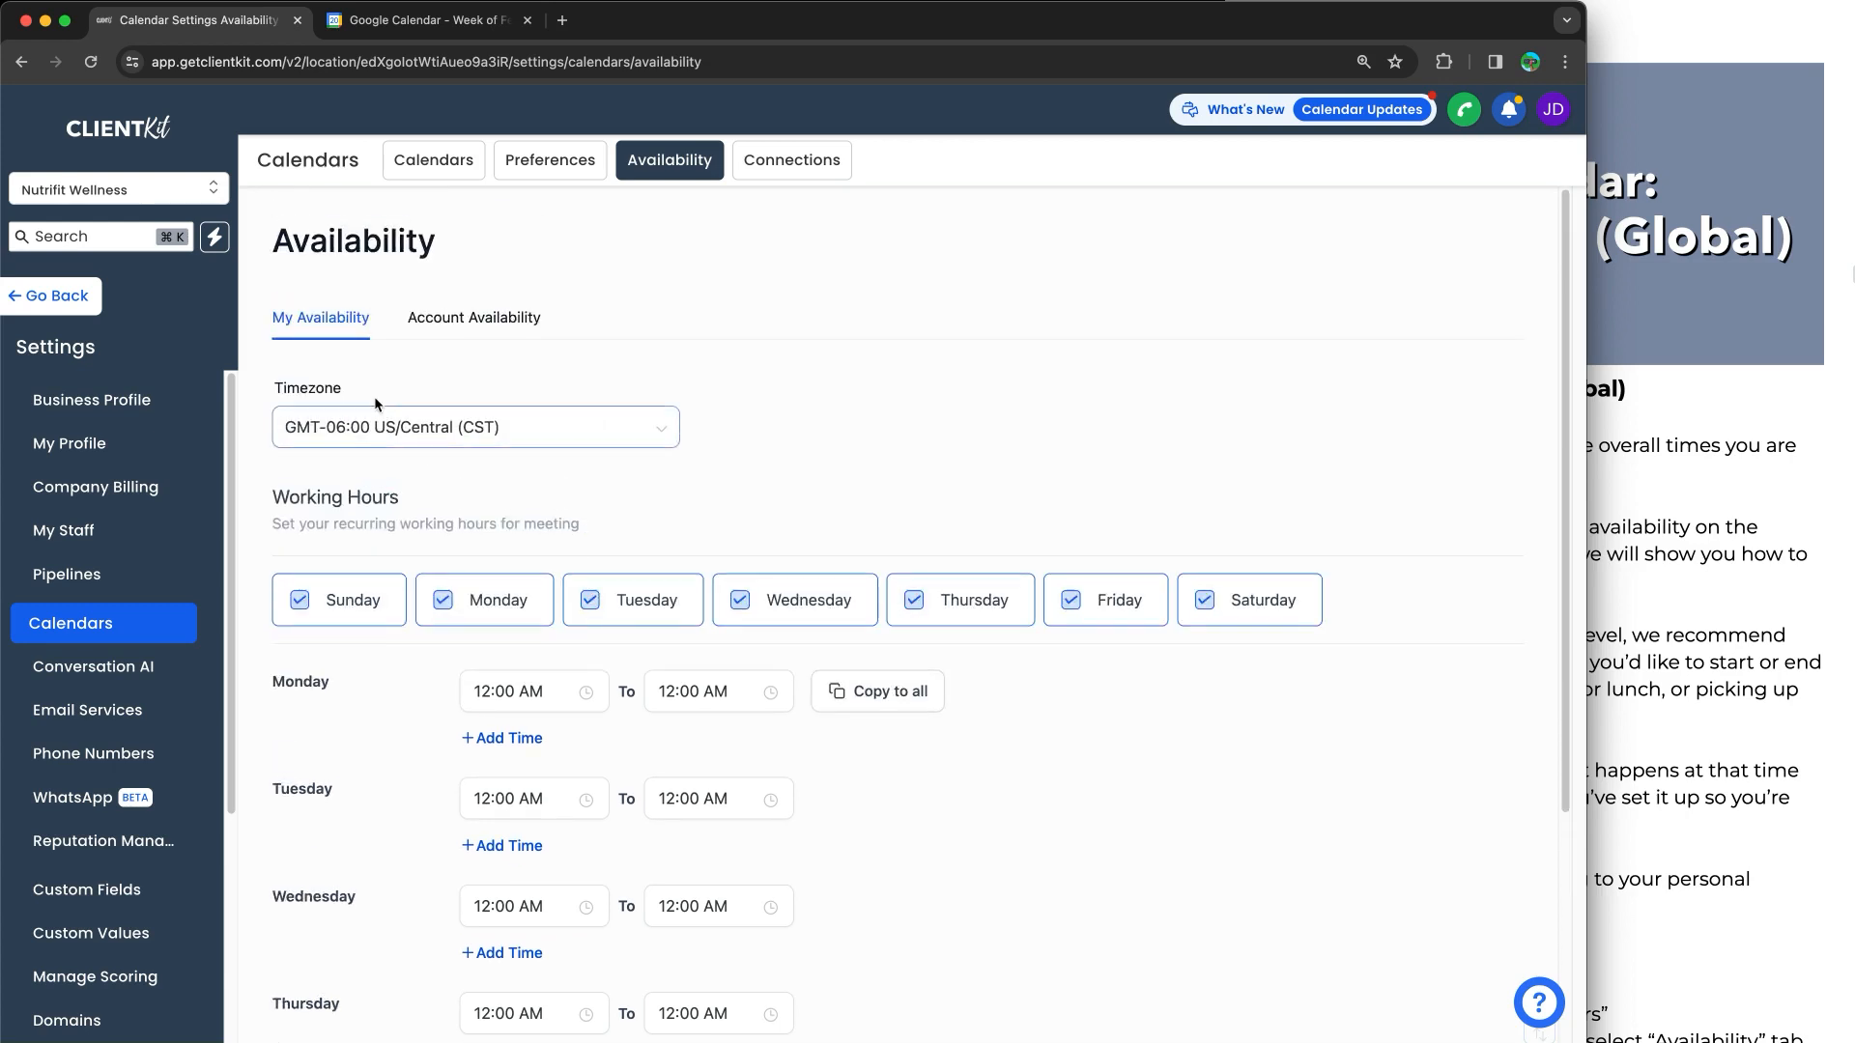
Switch to Google Calendar and examine the open hours between the Morning and Night blocks in the week of February 18–24
left_click(412, 20)
left_click_drag(554, 390, 570, 940)
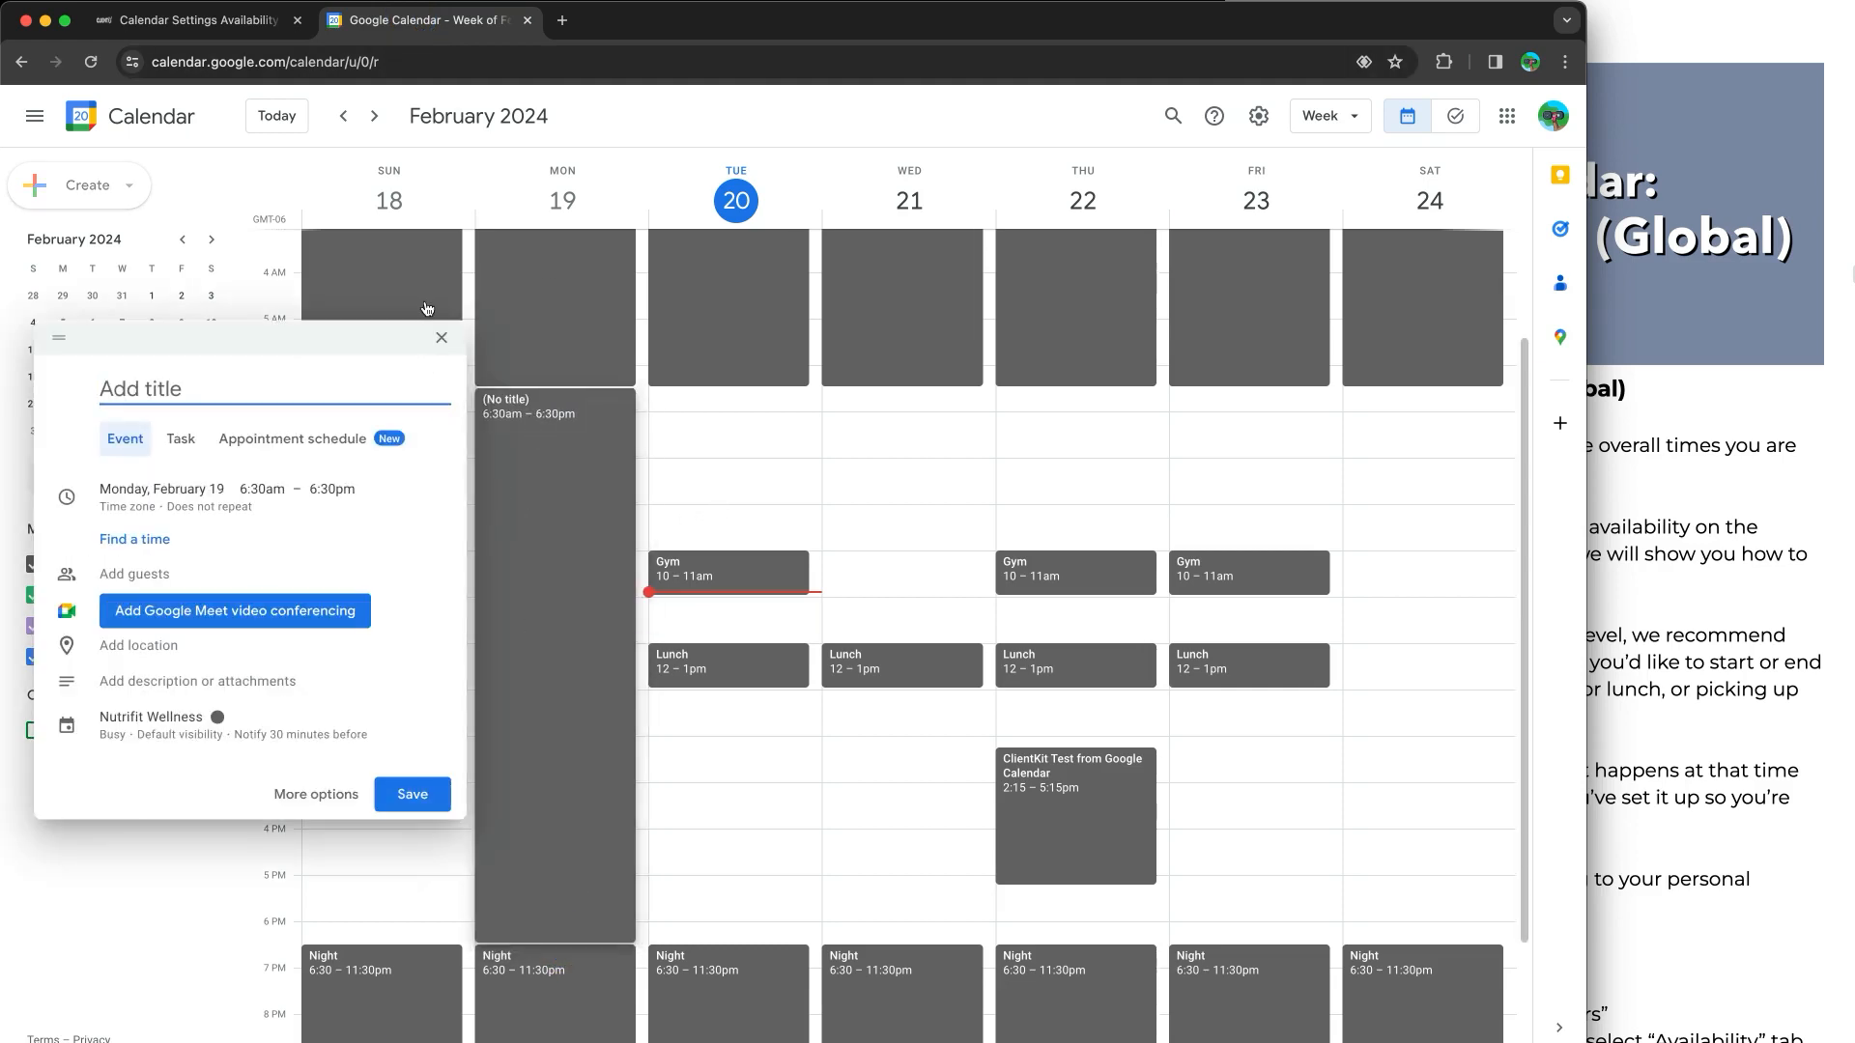
left_click(437, 336)
scroll(808, 340, "up", 3)
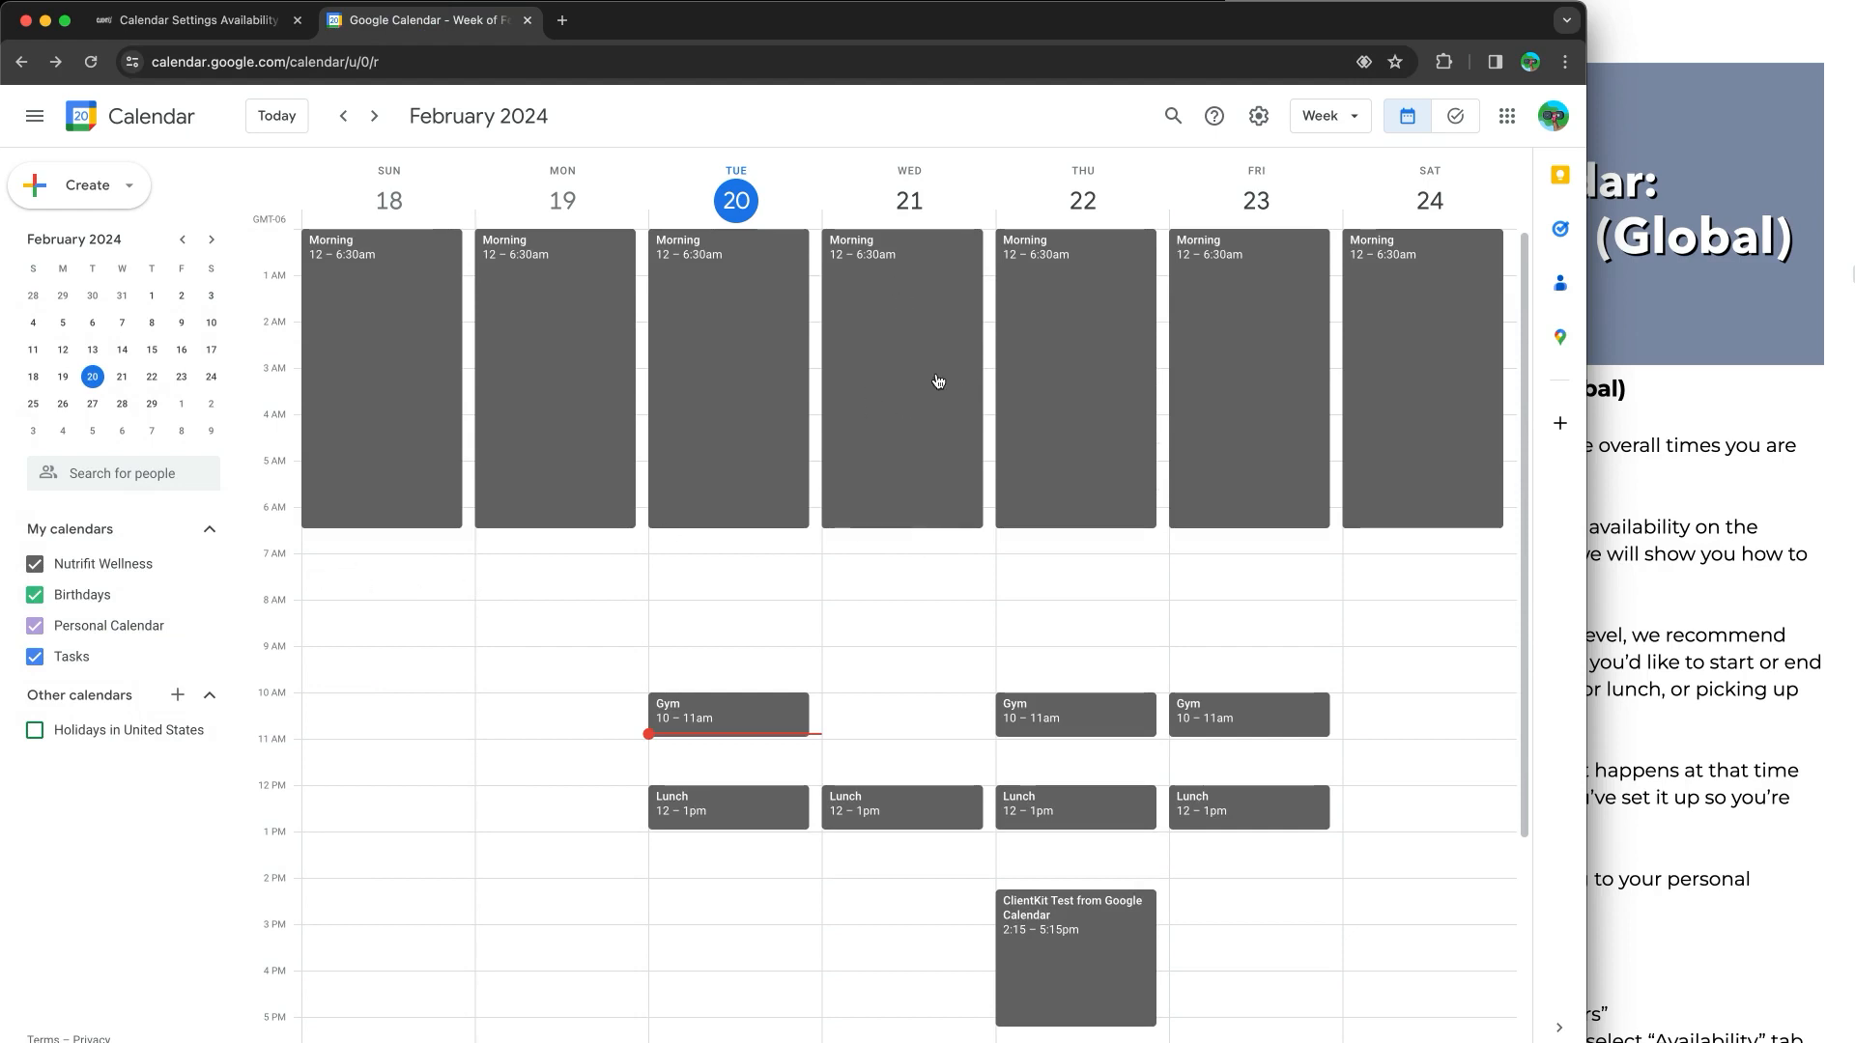
scroll(927, 463, "down", 6)
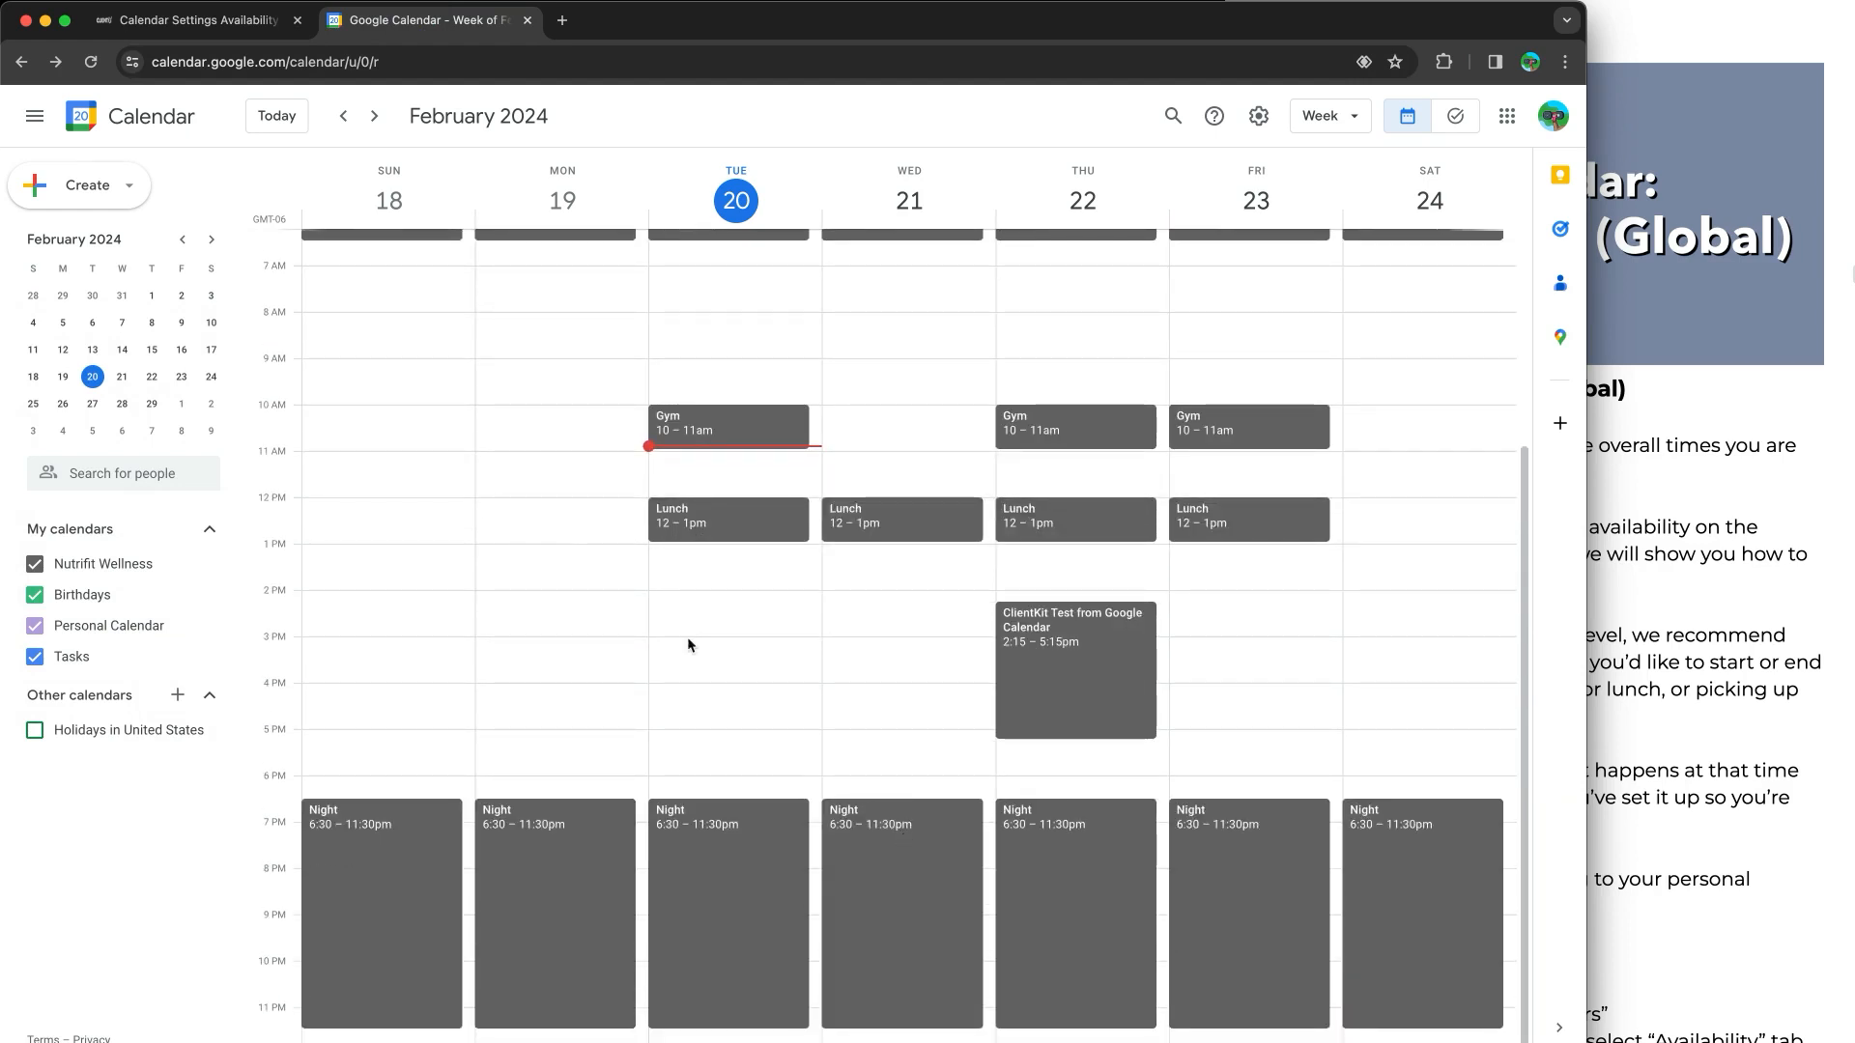
scroll(902, 386, "up", 2)
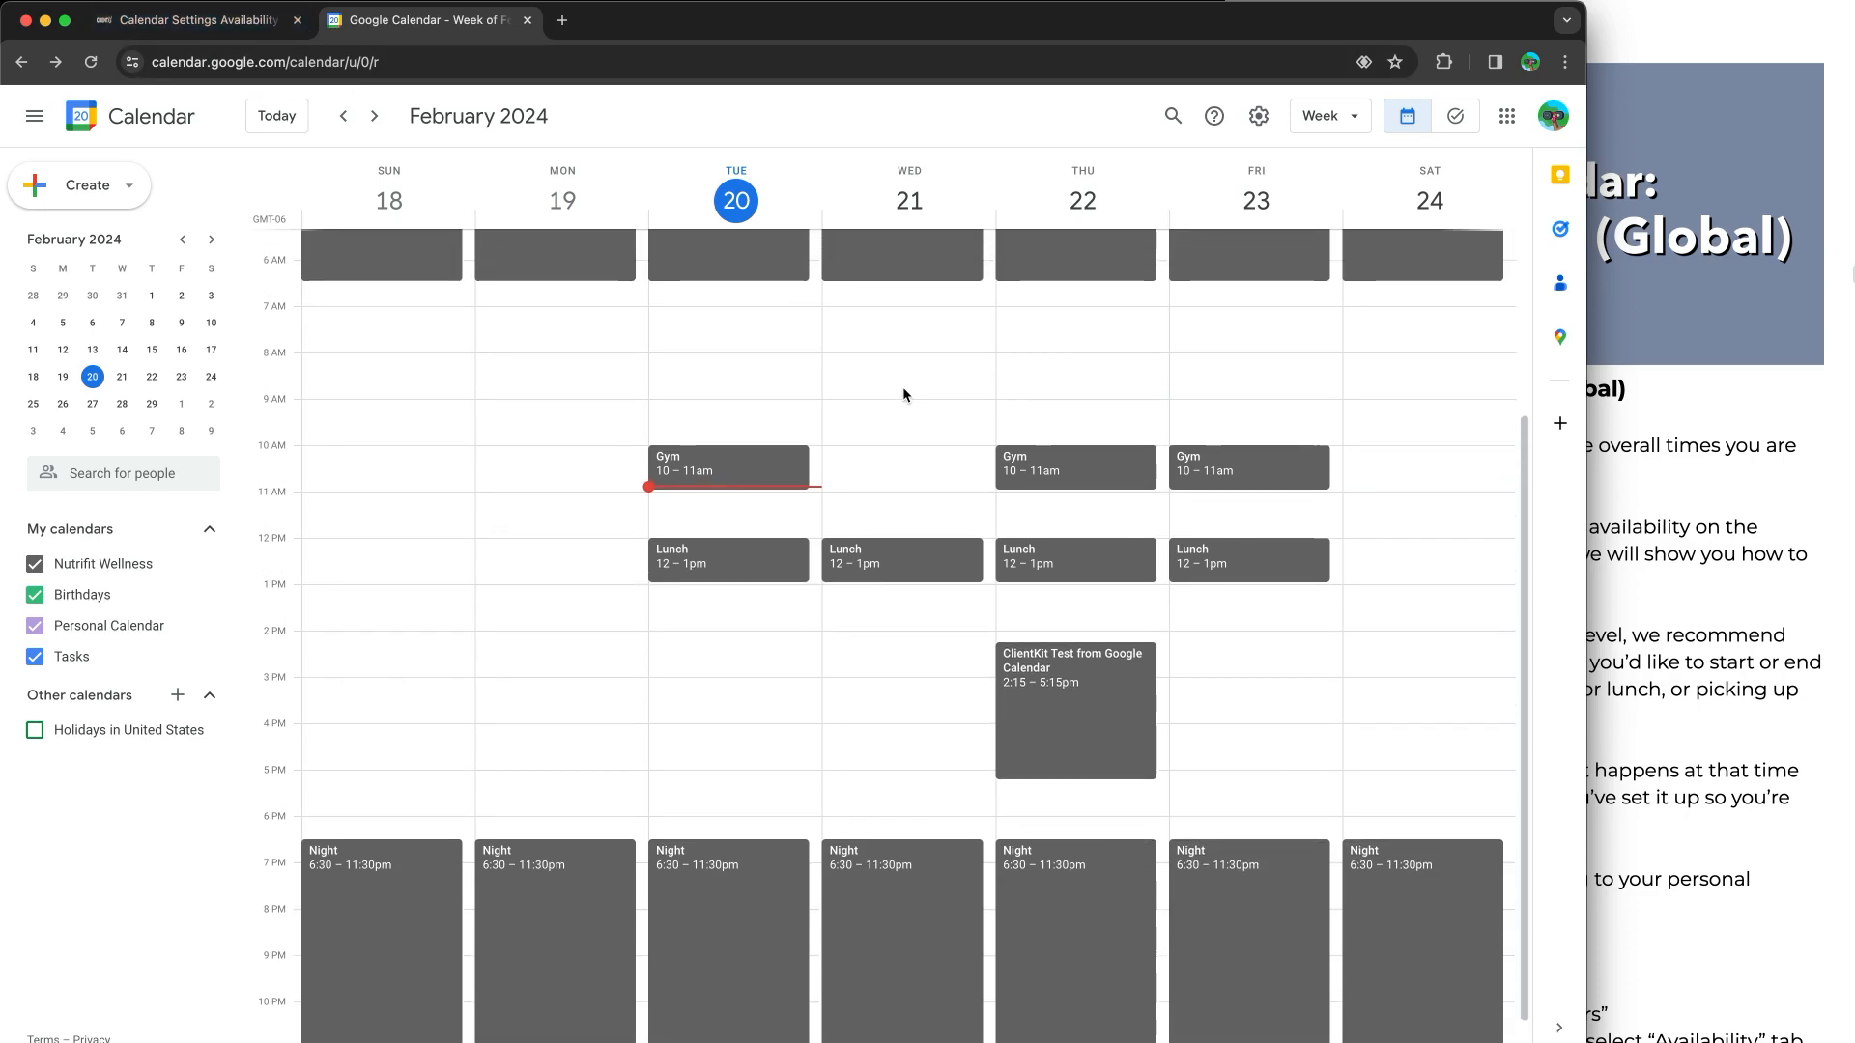
left_click_drag(897, 325, 933, 873)
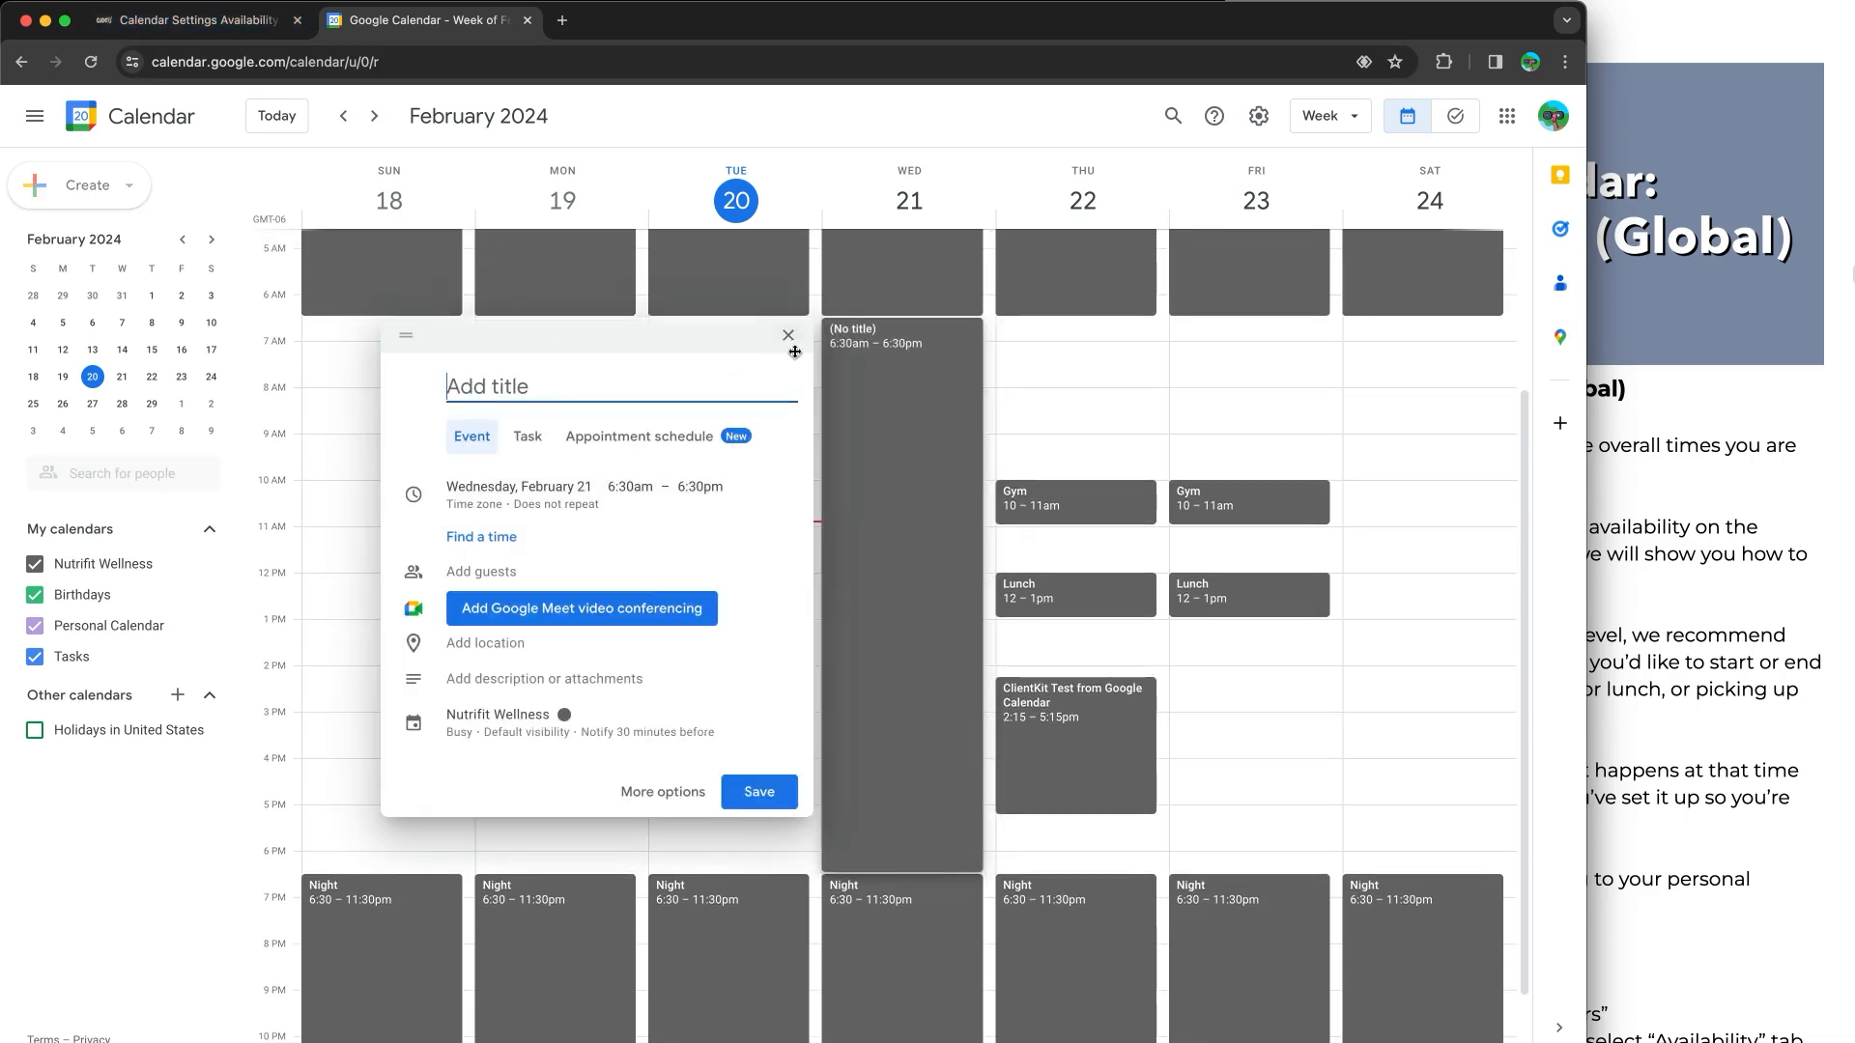
left_click(948, 391)
Extend the recurring Morning block to end at 7 AM and apply the change to all events
scroll(956, 367, "up", 5)
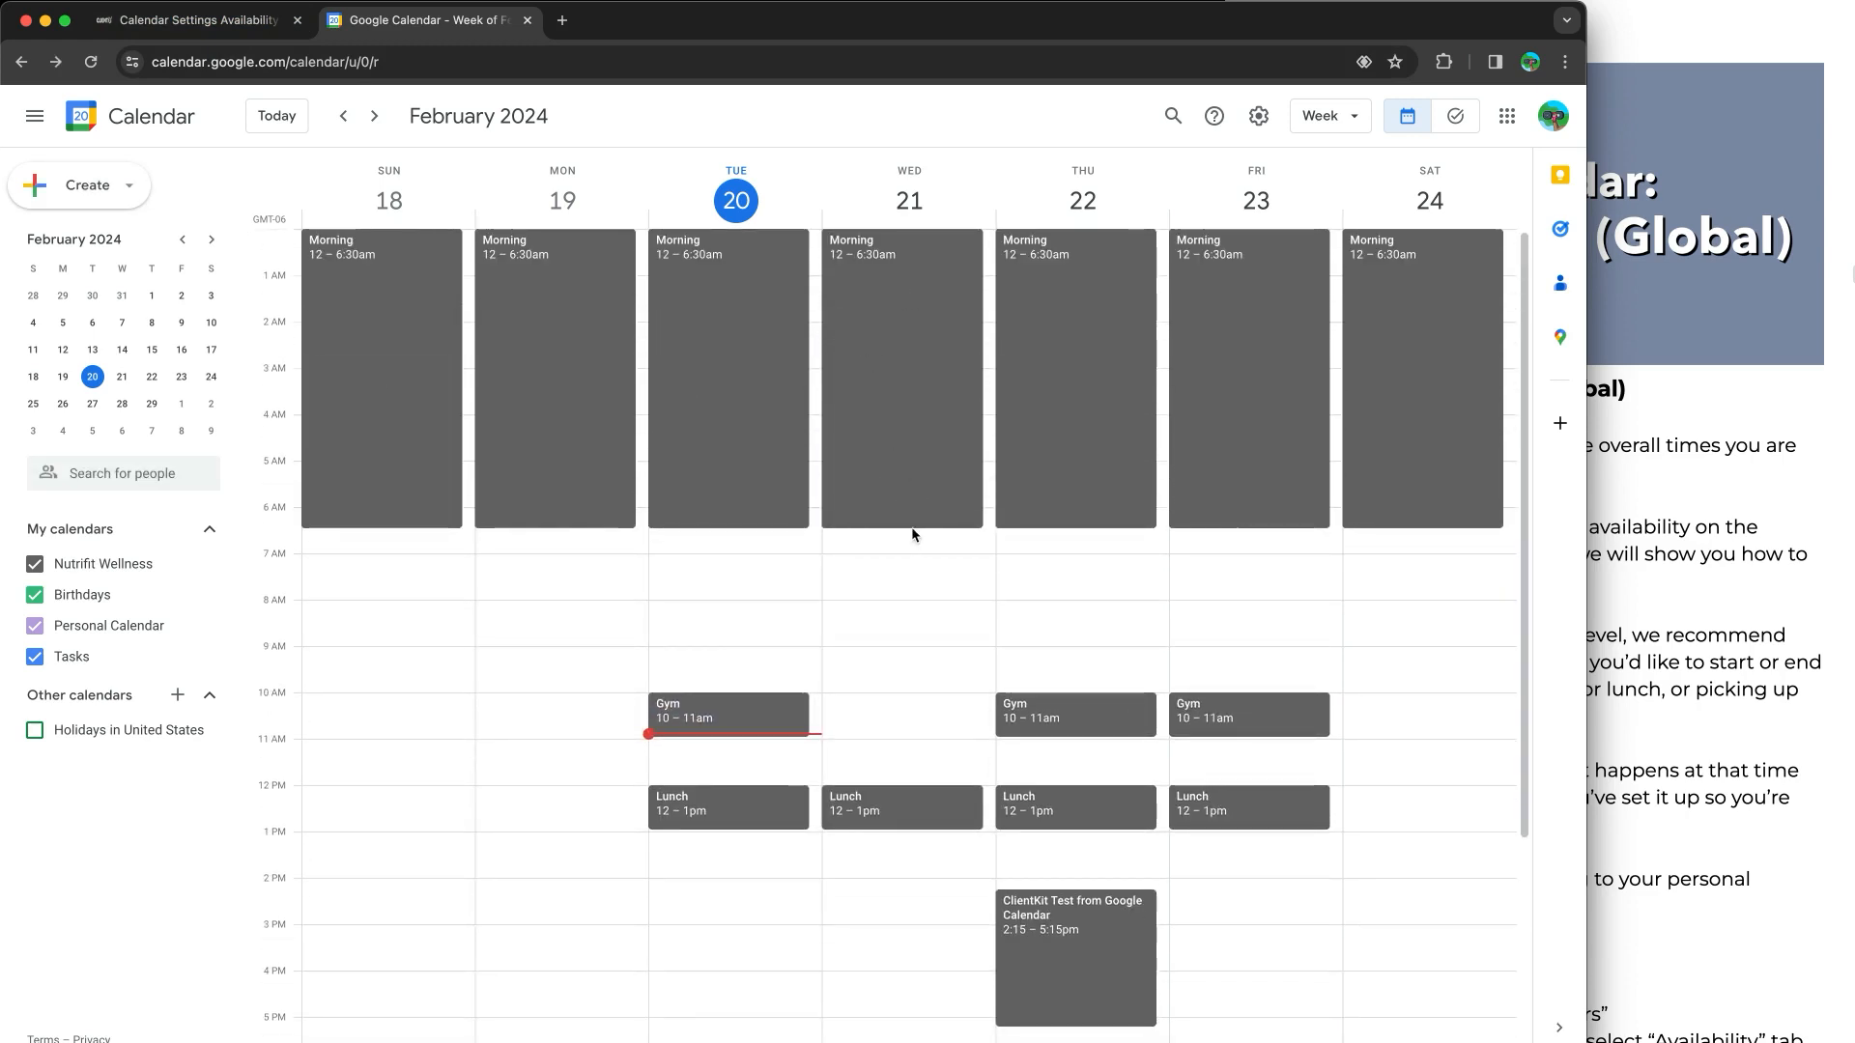
mouse_move(889, 525)
left_mouse_down()
mouse_move(889, 562)
mouse_move(889, 539)
left_mouse_up()
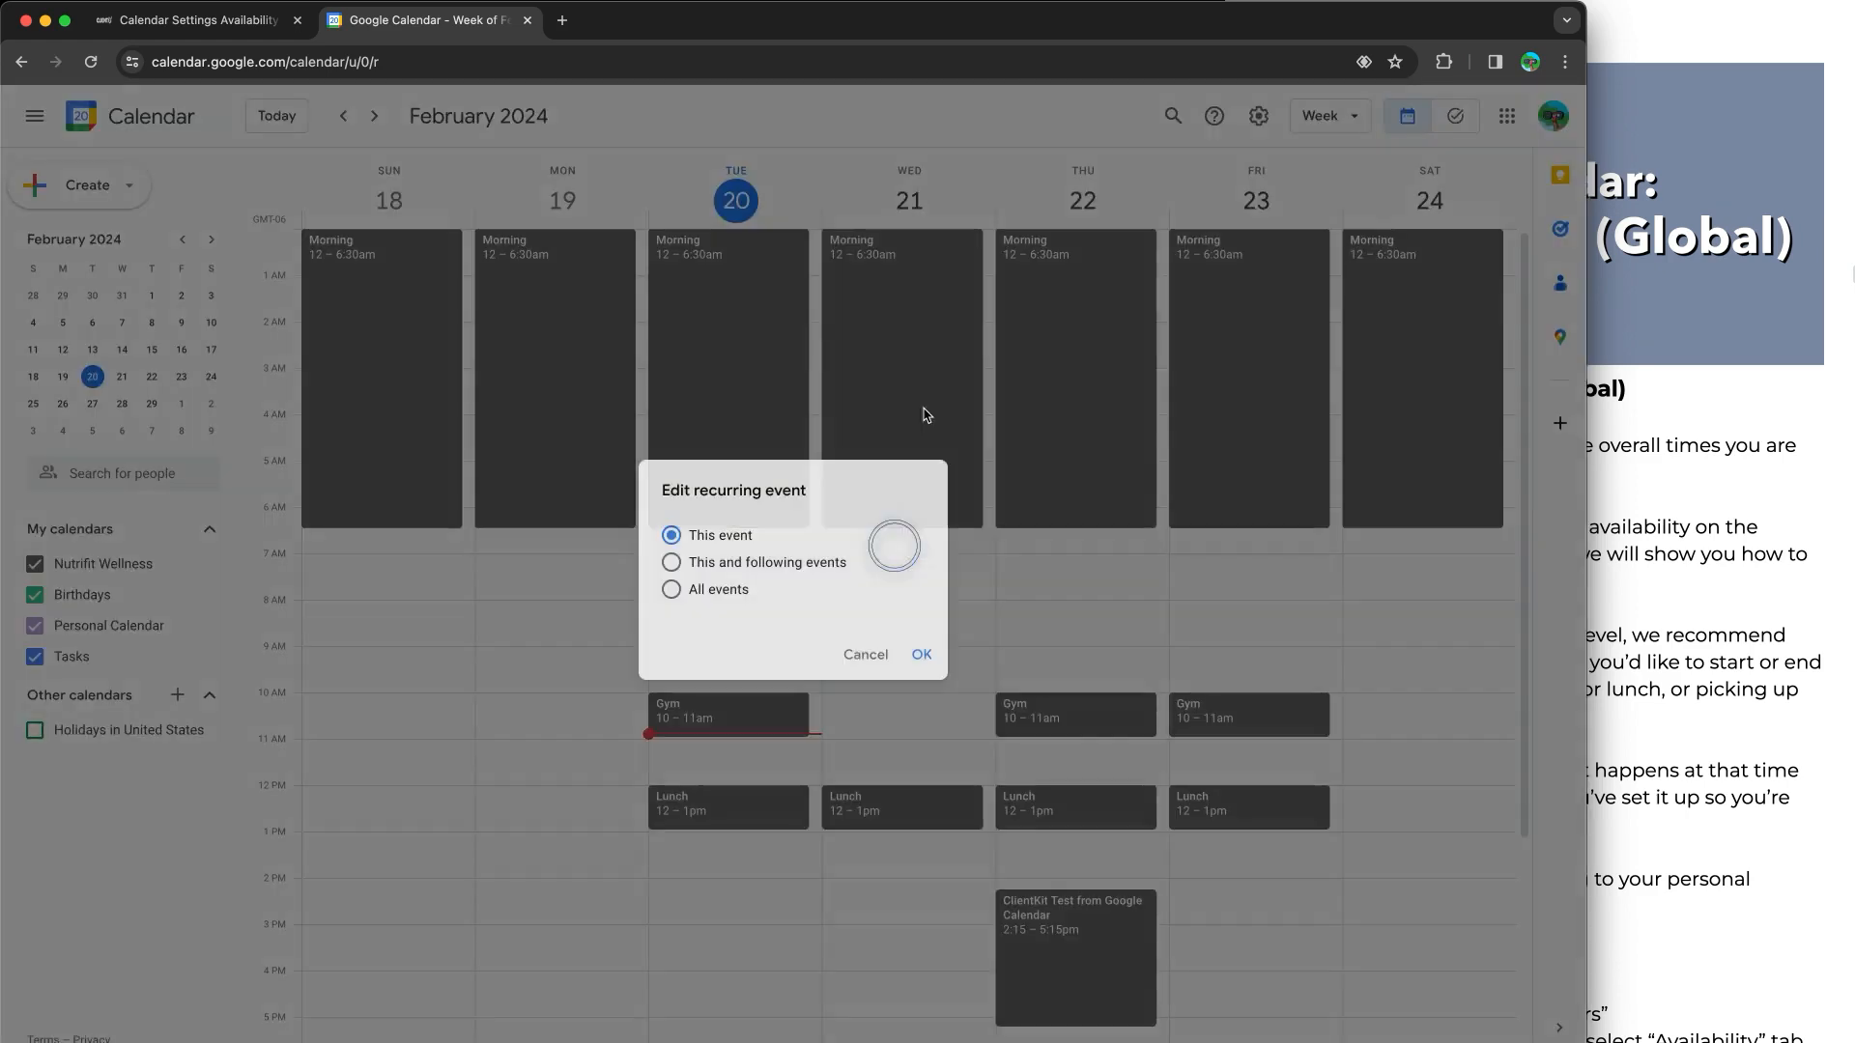
left_click(773, 562)
left_click(727, 591)
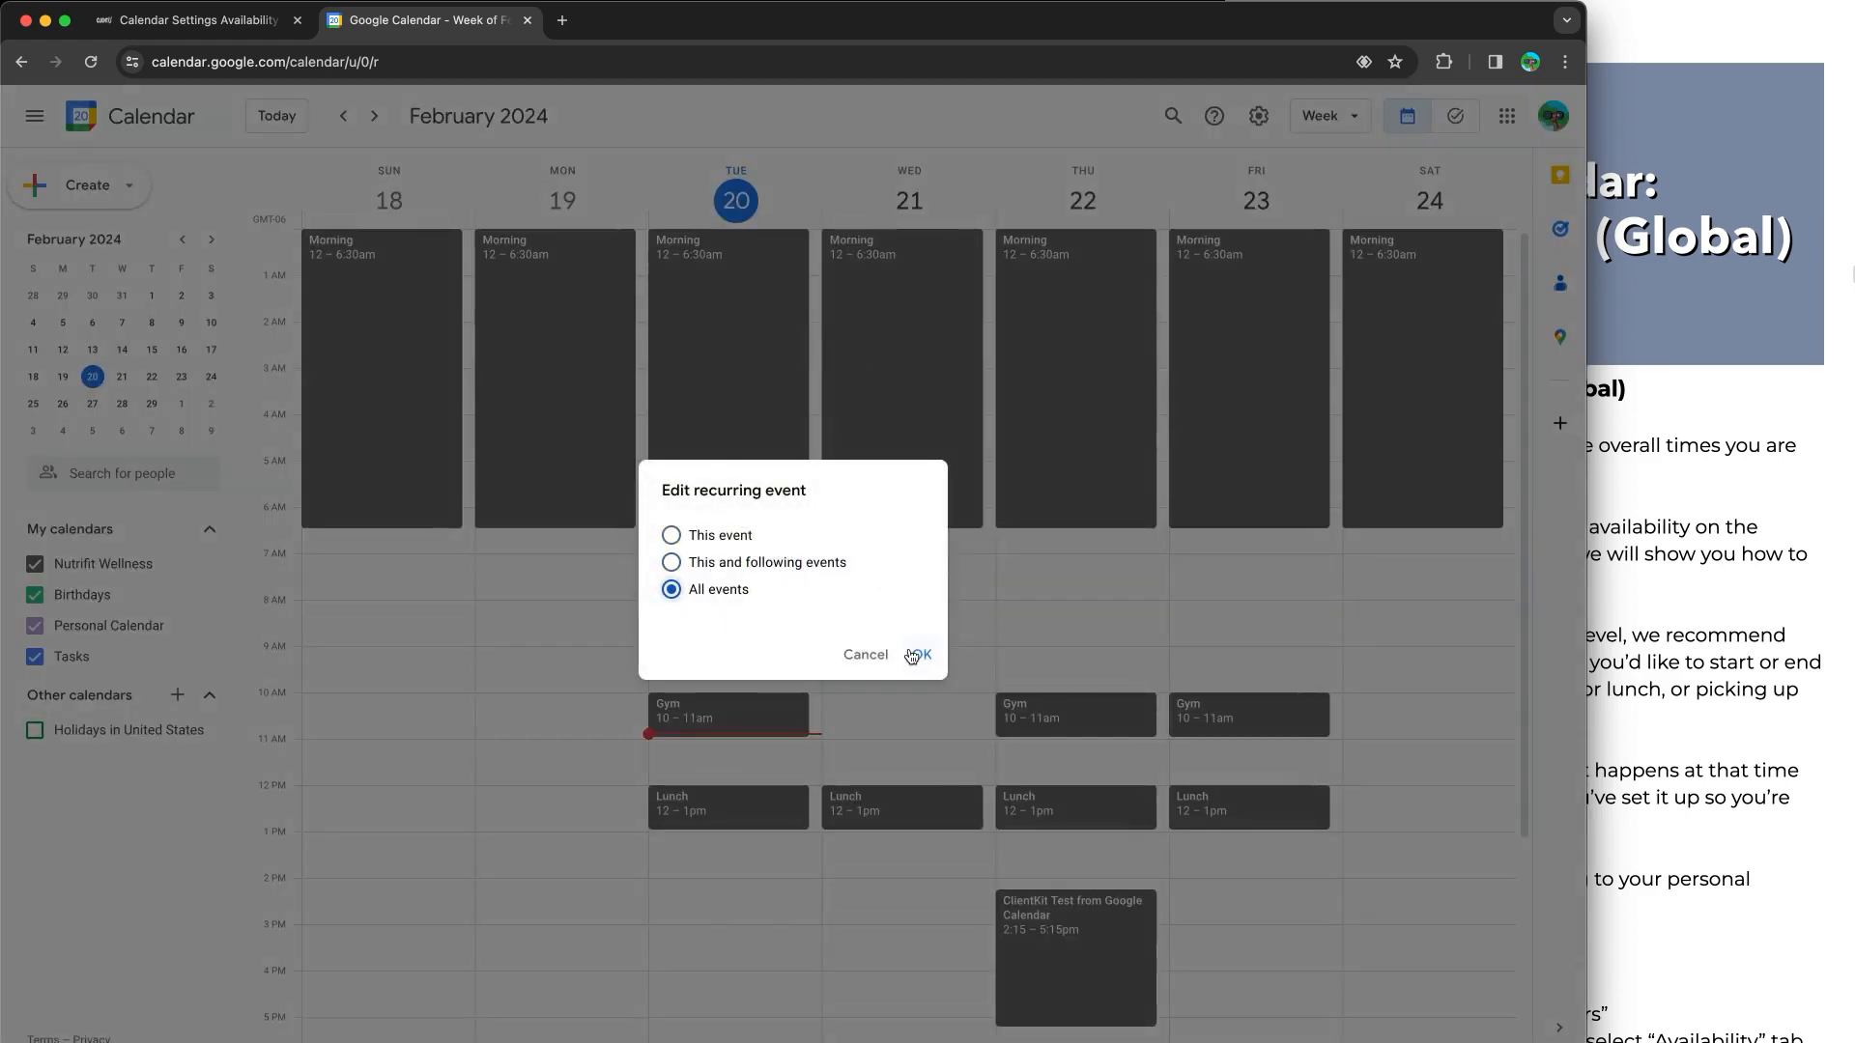
left_click(921, 654)
Open Wednesday's recurring Night event for full editing and set its start time to 6:00pm
scroll(866, 340, "down", 5)
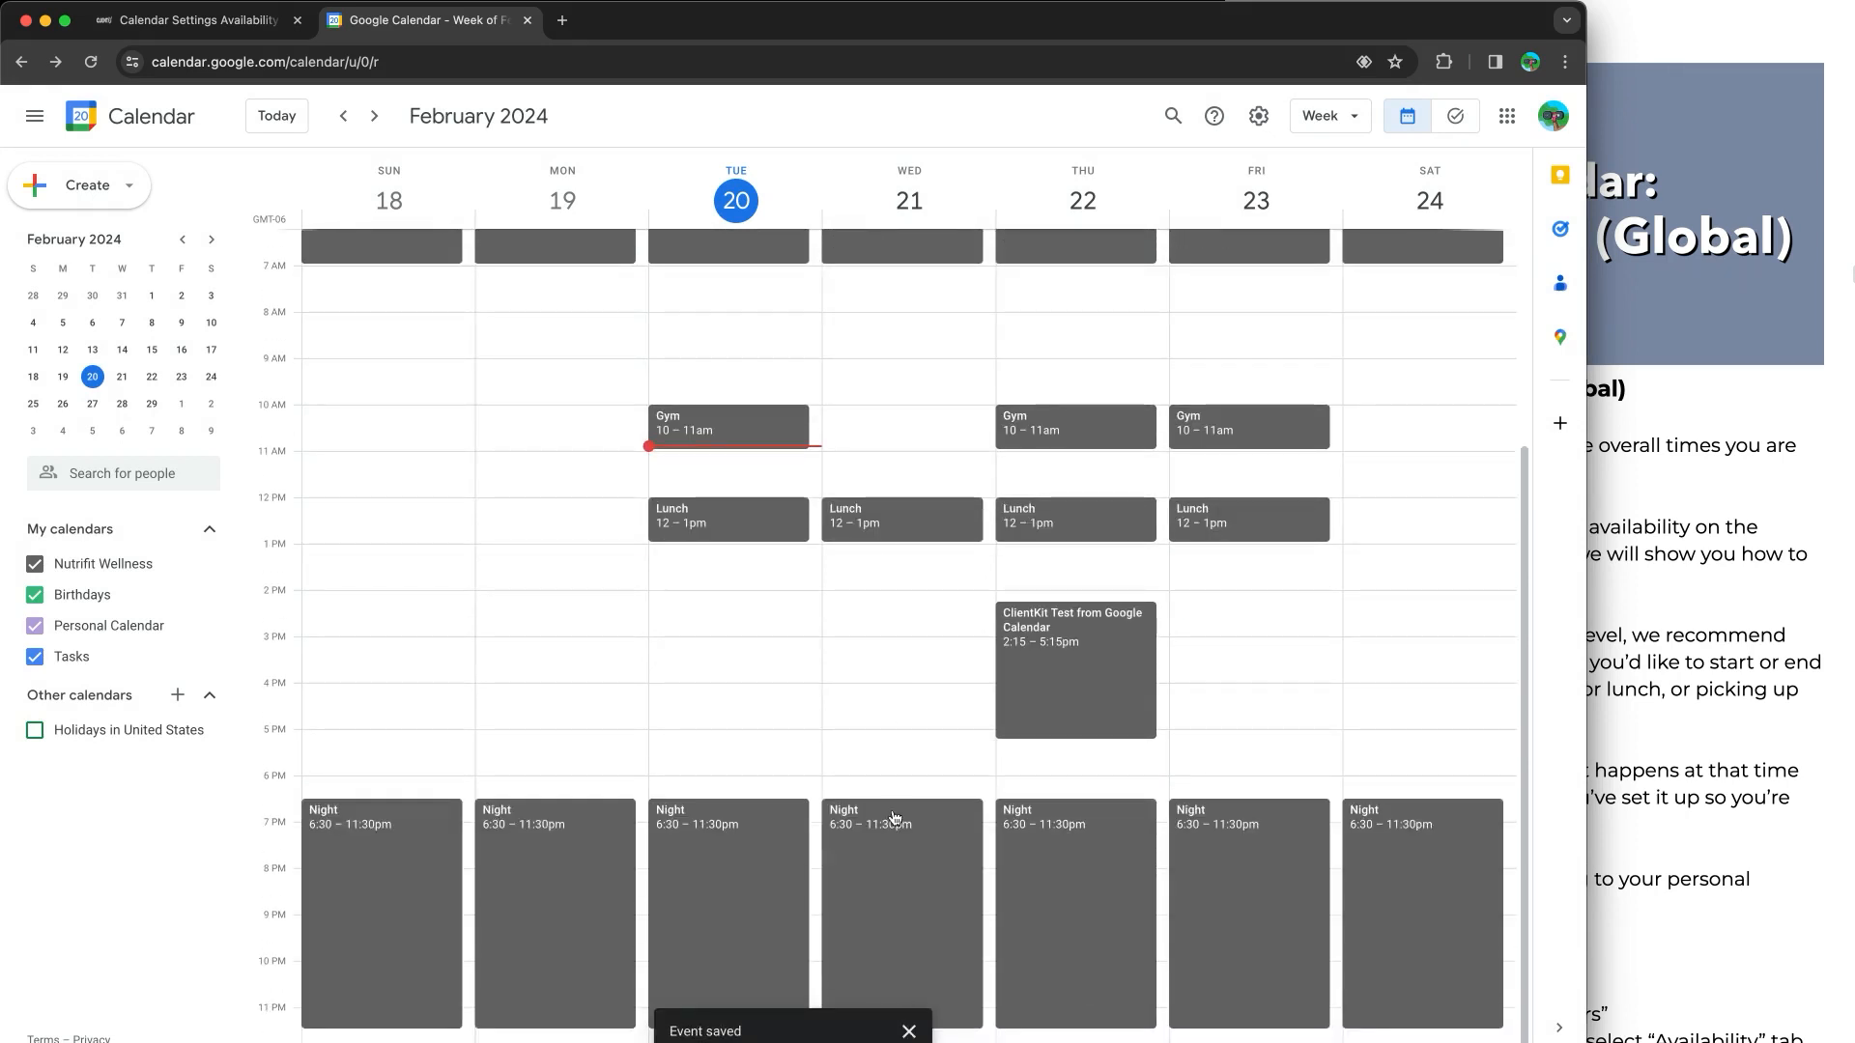
left_click(889, 821)
left_click(628, 616)
left_click(192, 186)
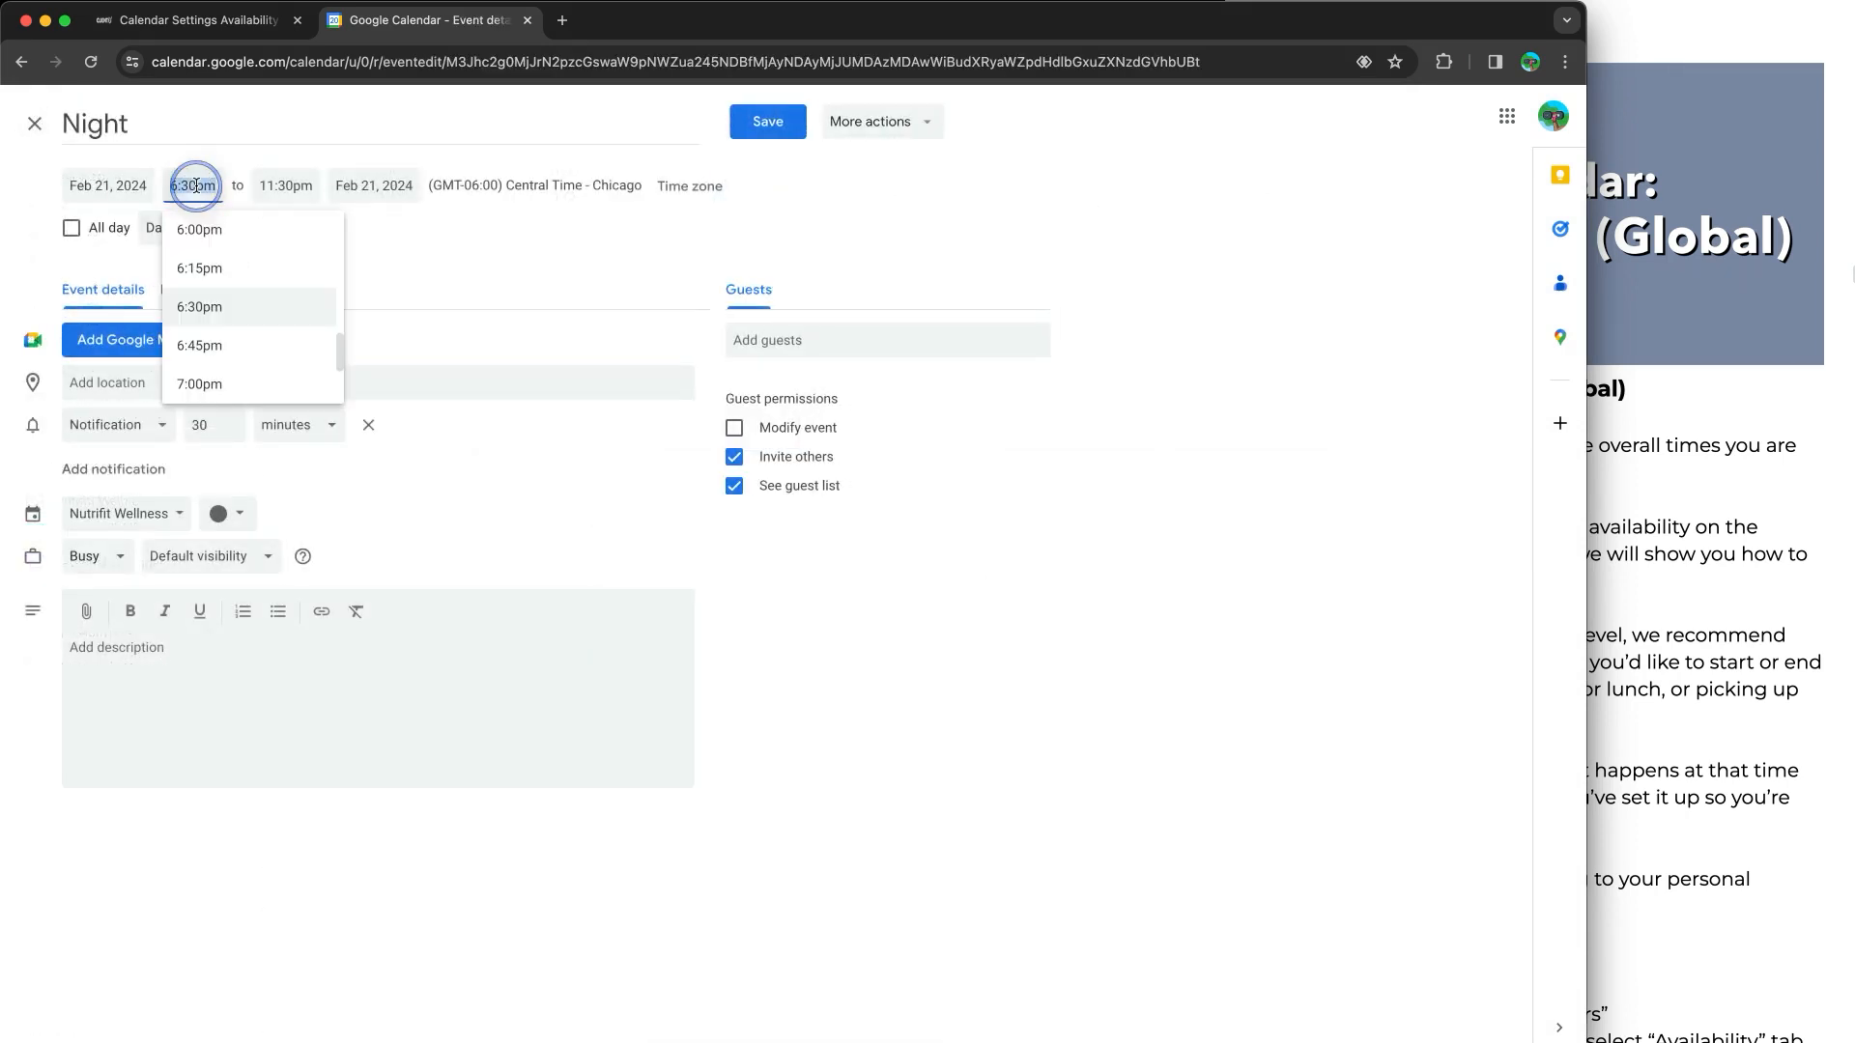
scroll(239, 250, "up", 1)
scroll(240, 250, "down", 2)
scroll(246, 249, "up", 1)
left_click(246, 250)
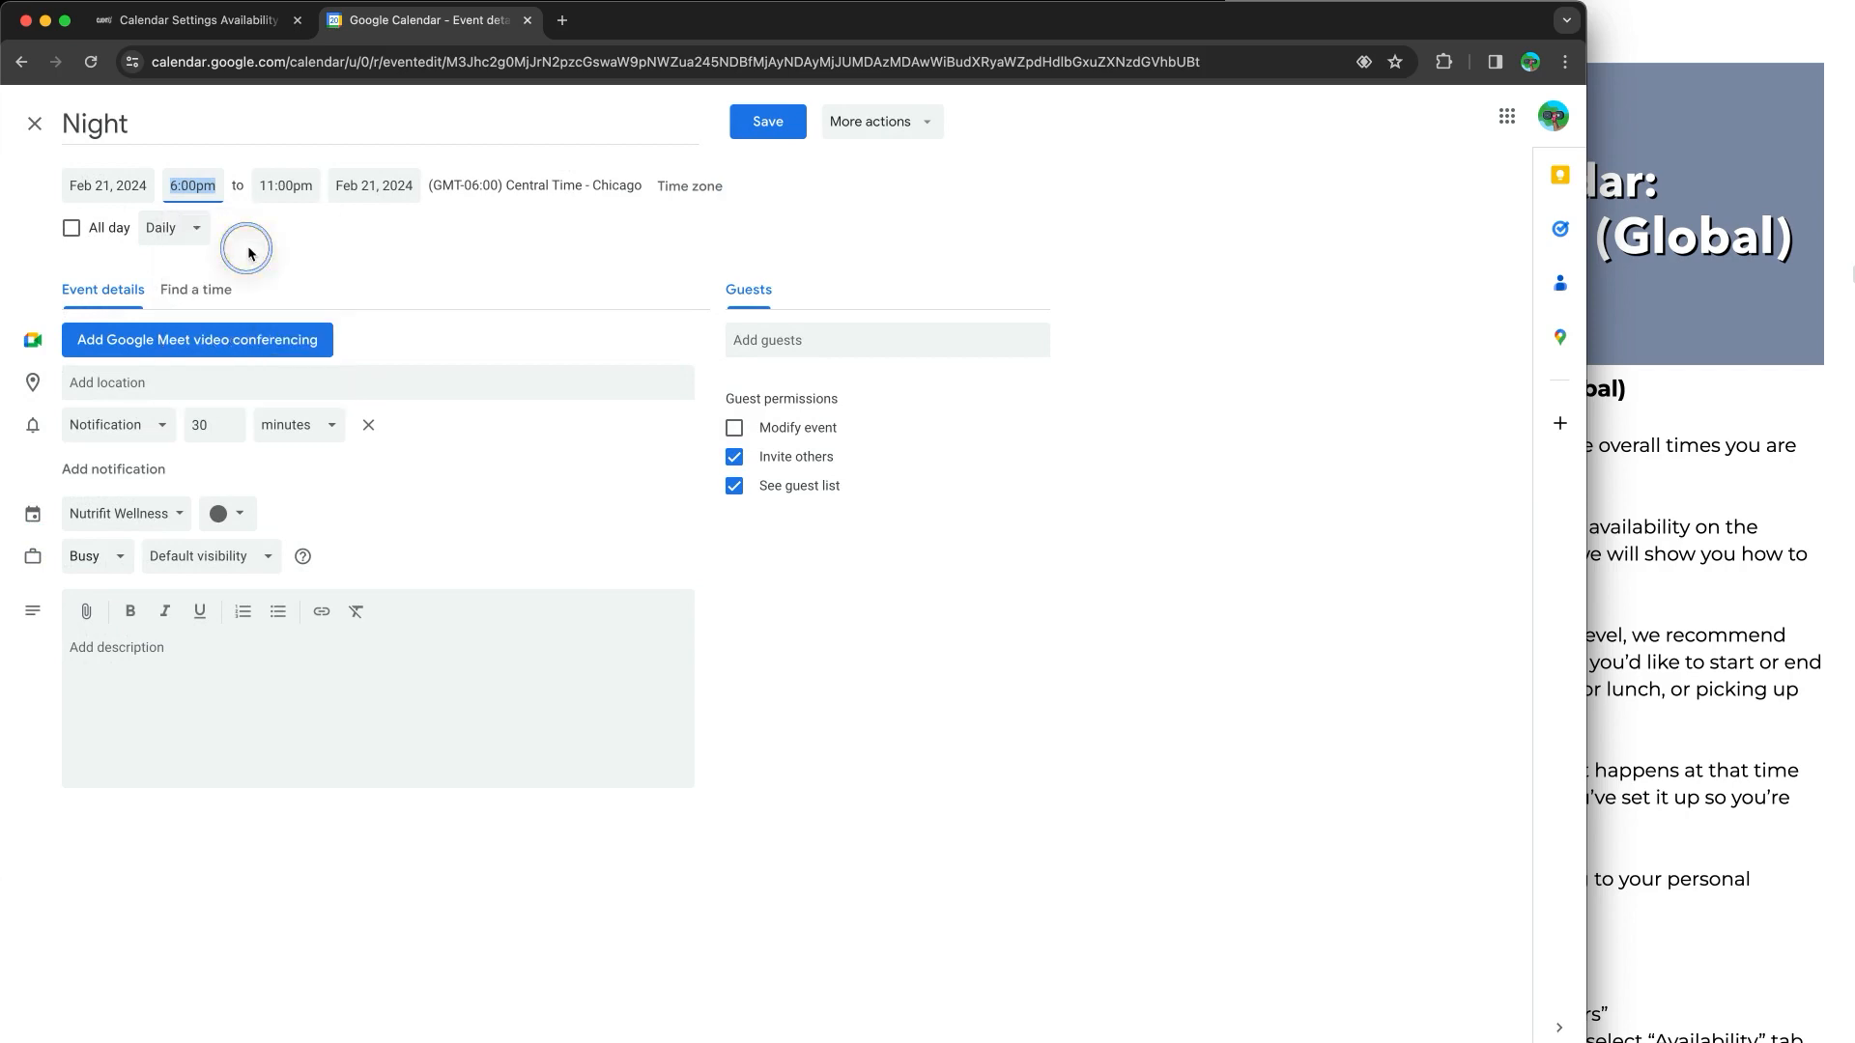
Set the Night event's end time to 11:55pm and save the changes for all events in the series
left_click(286, 193)
scroll(343, 309, "down", 5)
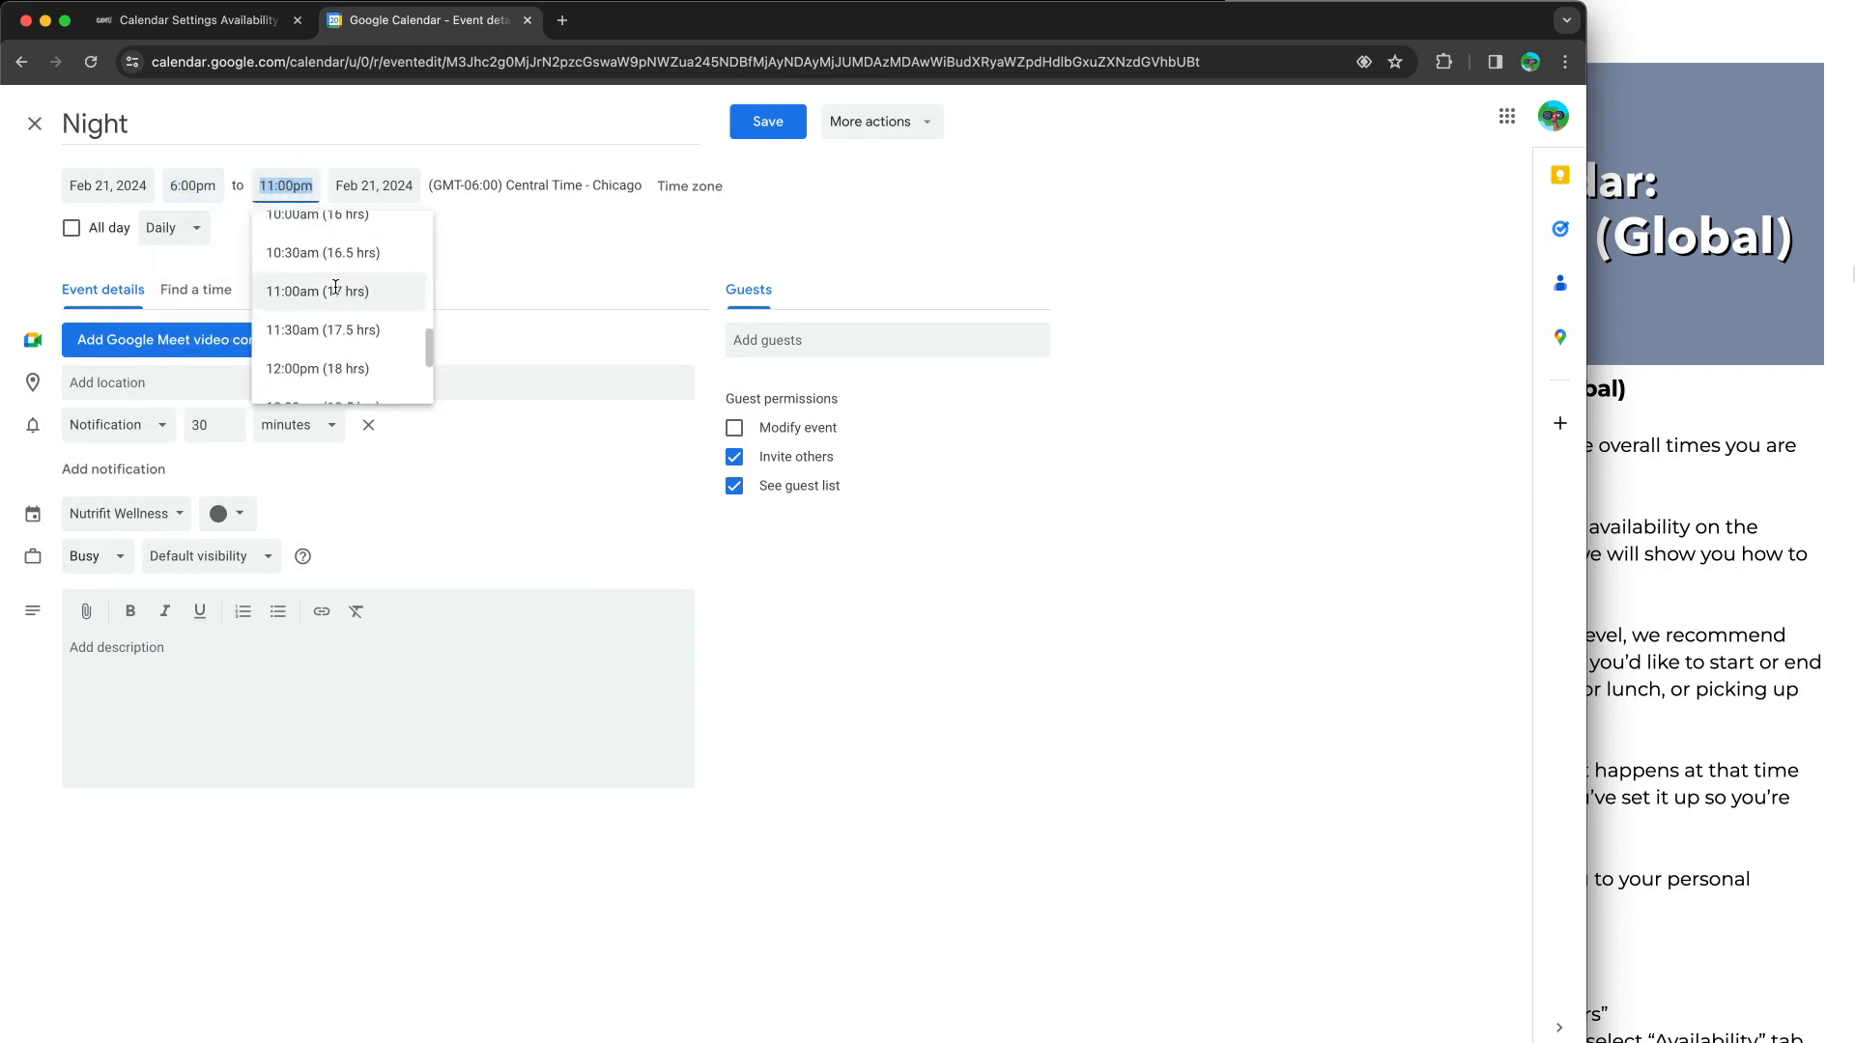
scroll(349, 328, "up", 10)
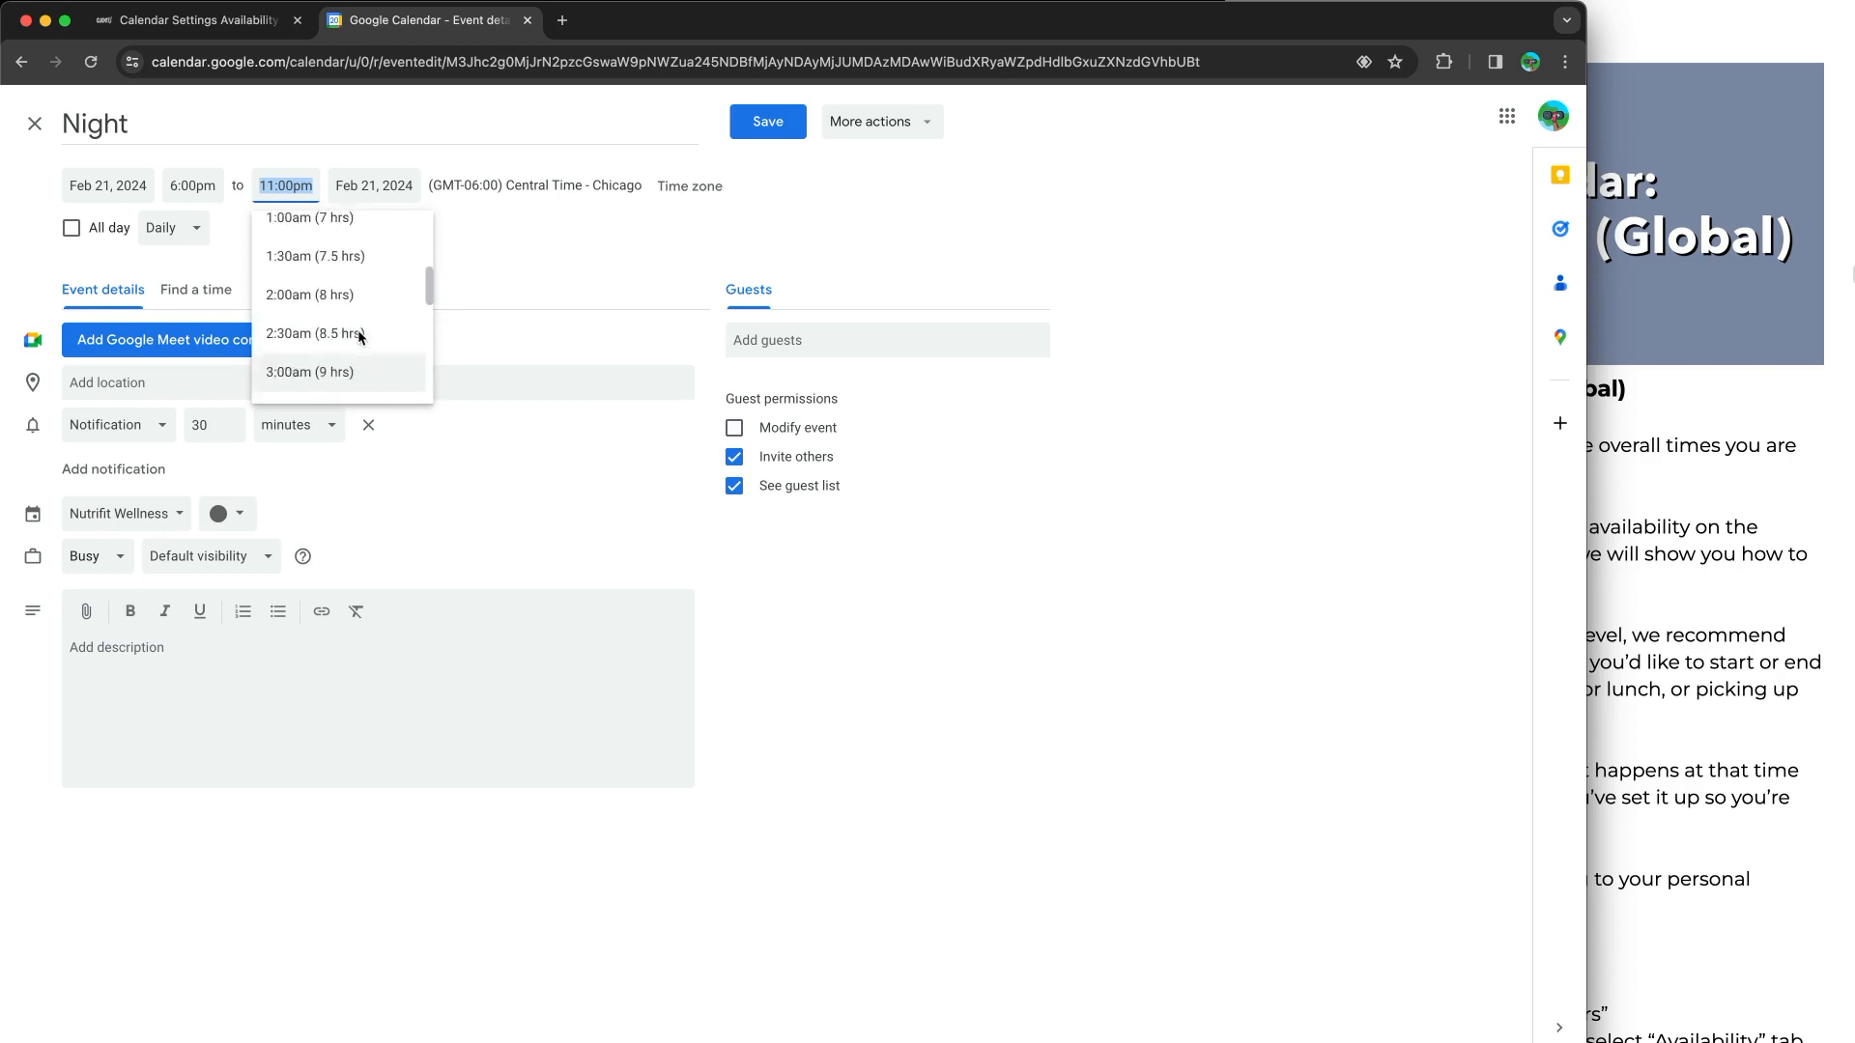
left_click(546, 276)
left_click(290, 184)
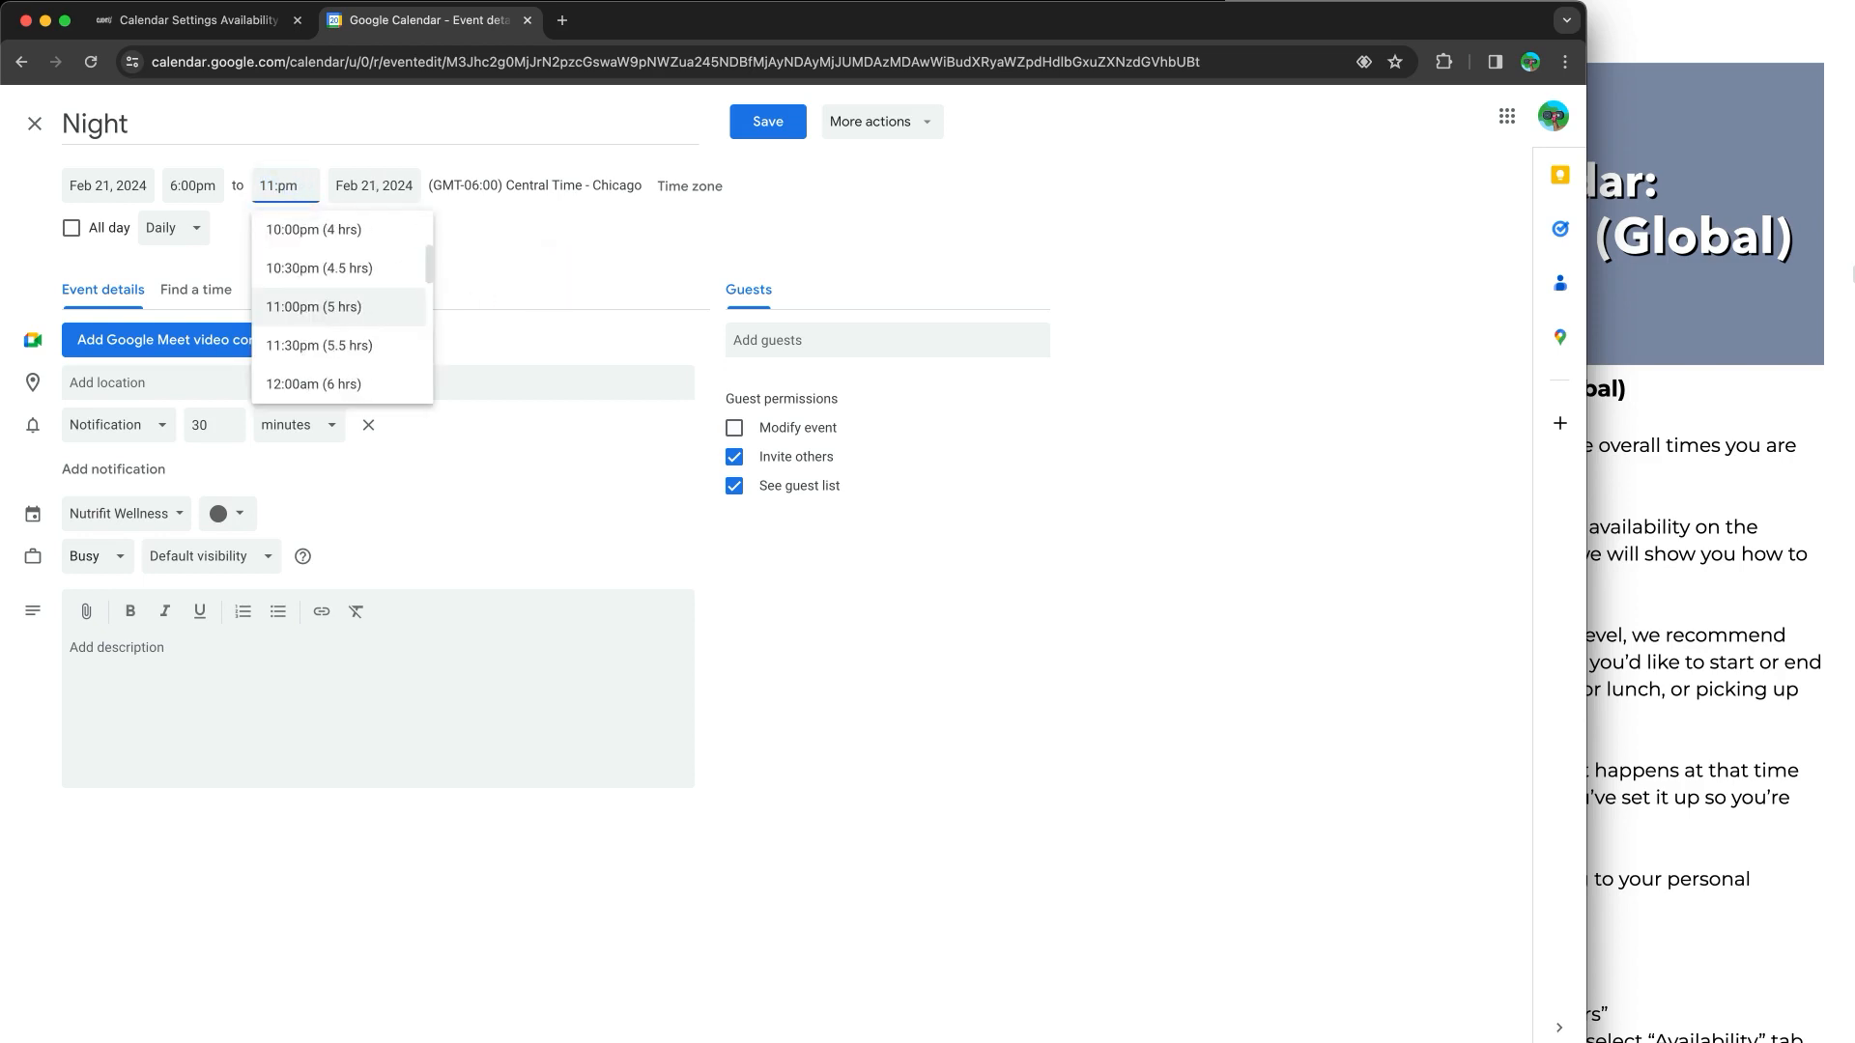
type("55")
left_click(765, 122)
left_click(735, 599)
left_click(920, 653)
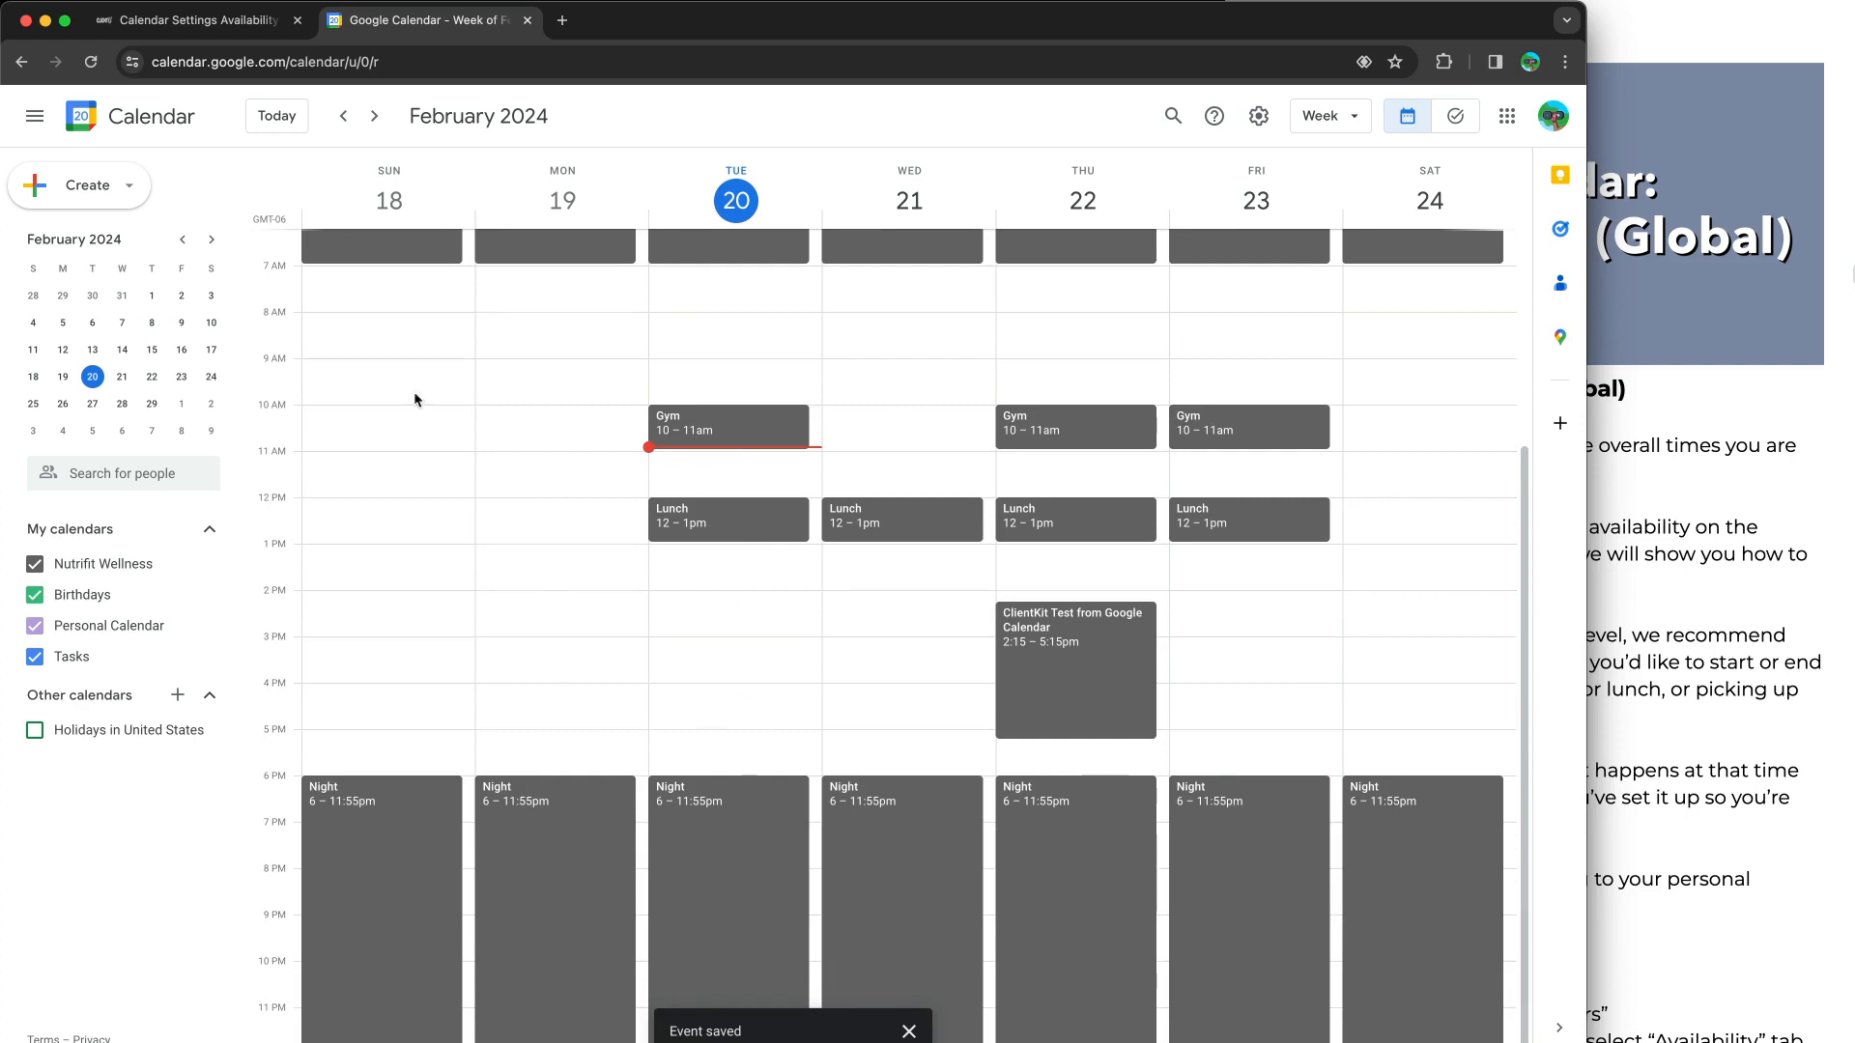
Switch back to the ClientKit availability settings and exclude Sunday from the working days
key("ctrl+shift+Tab")
scroll(334, 558, "down", 1)
left_click(334, 558)
Set Monday's working hours to 07:00 AM – 06:00 PM and copy them to all the selected days
scroll(696, 542, "down", 3)
left_click(518, 416)
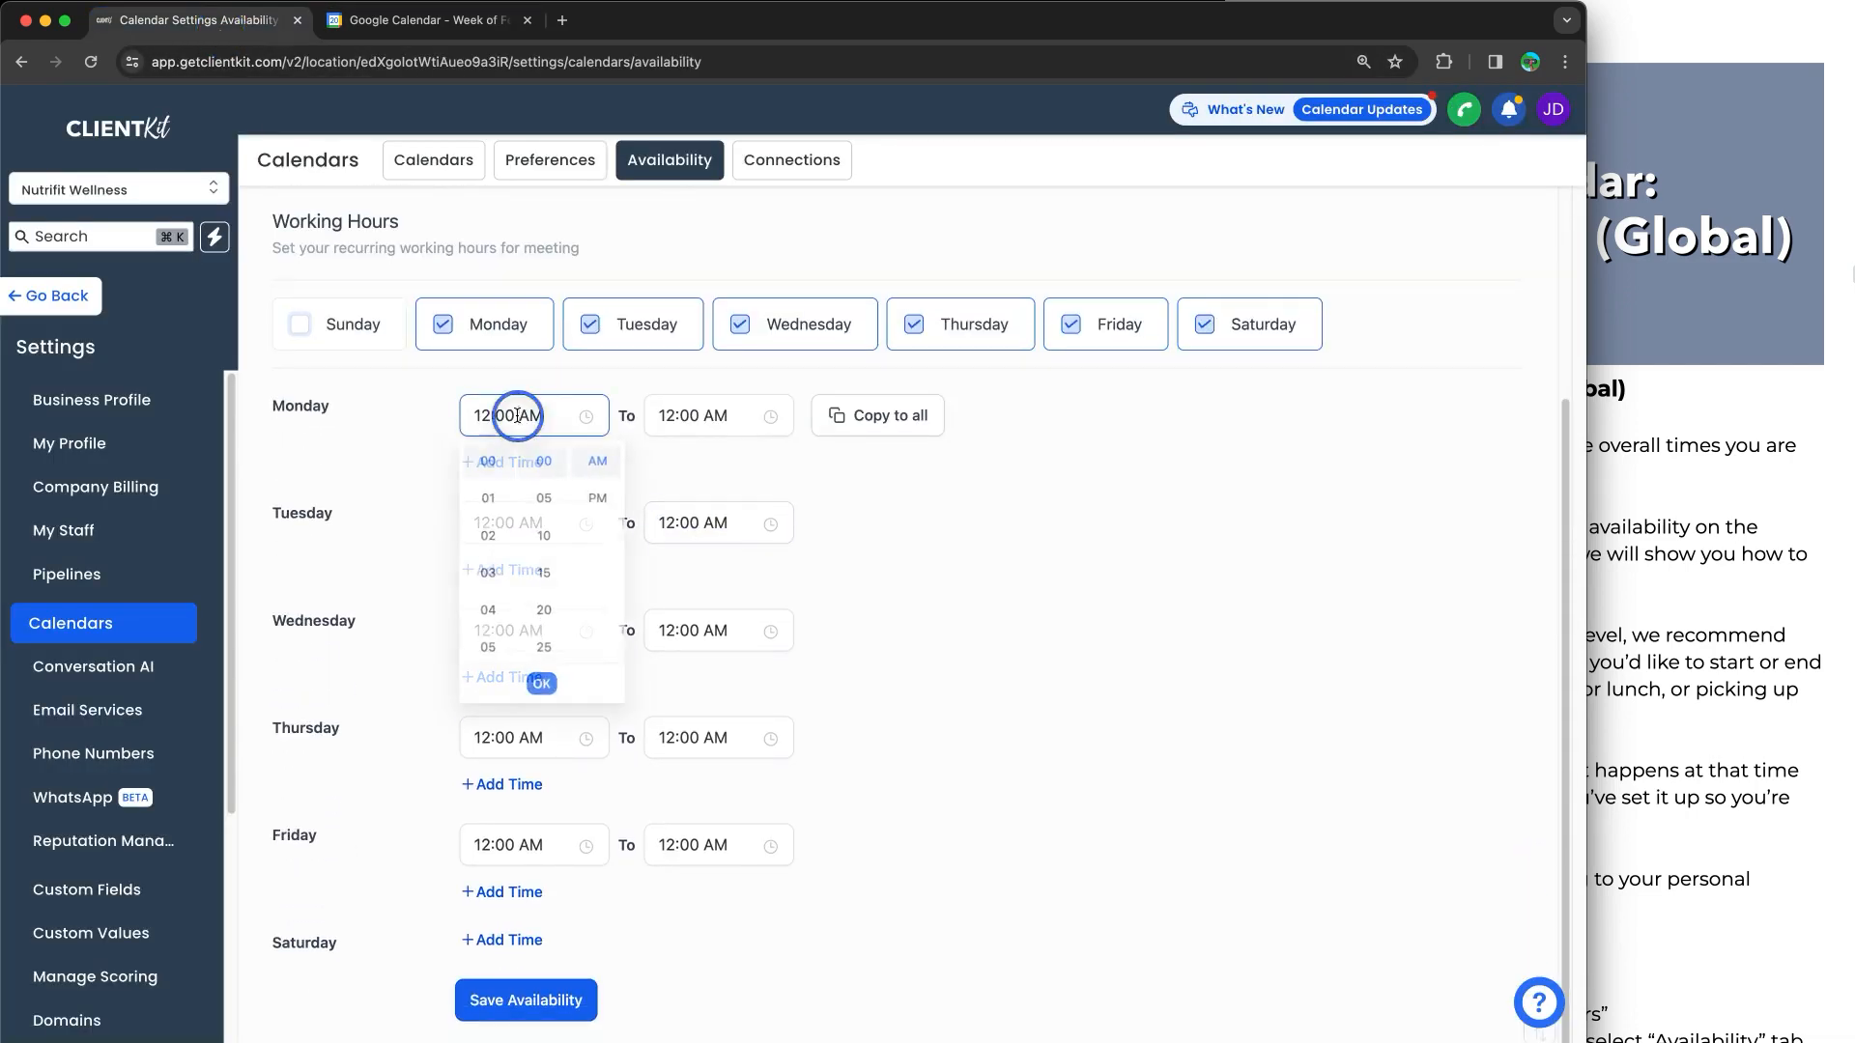
scroll(491, 541, "down", 3)
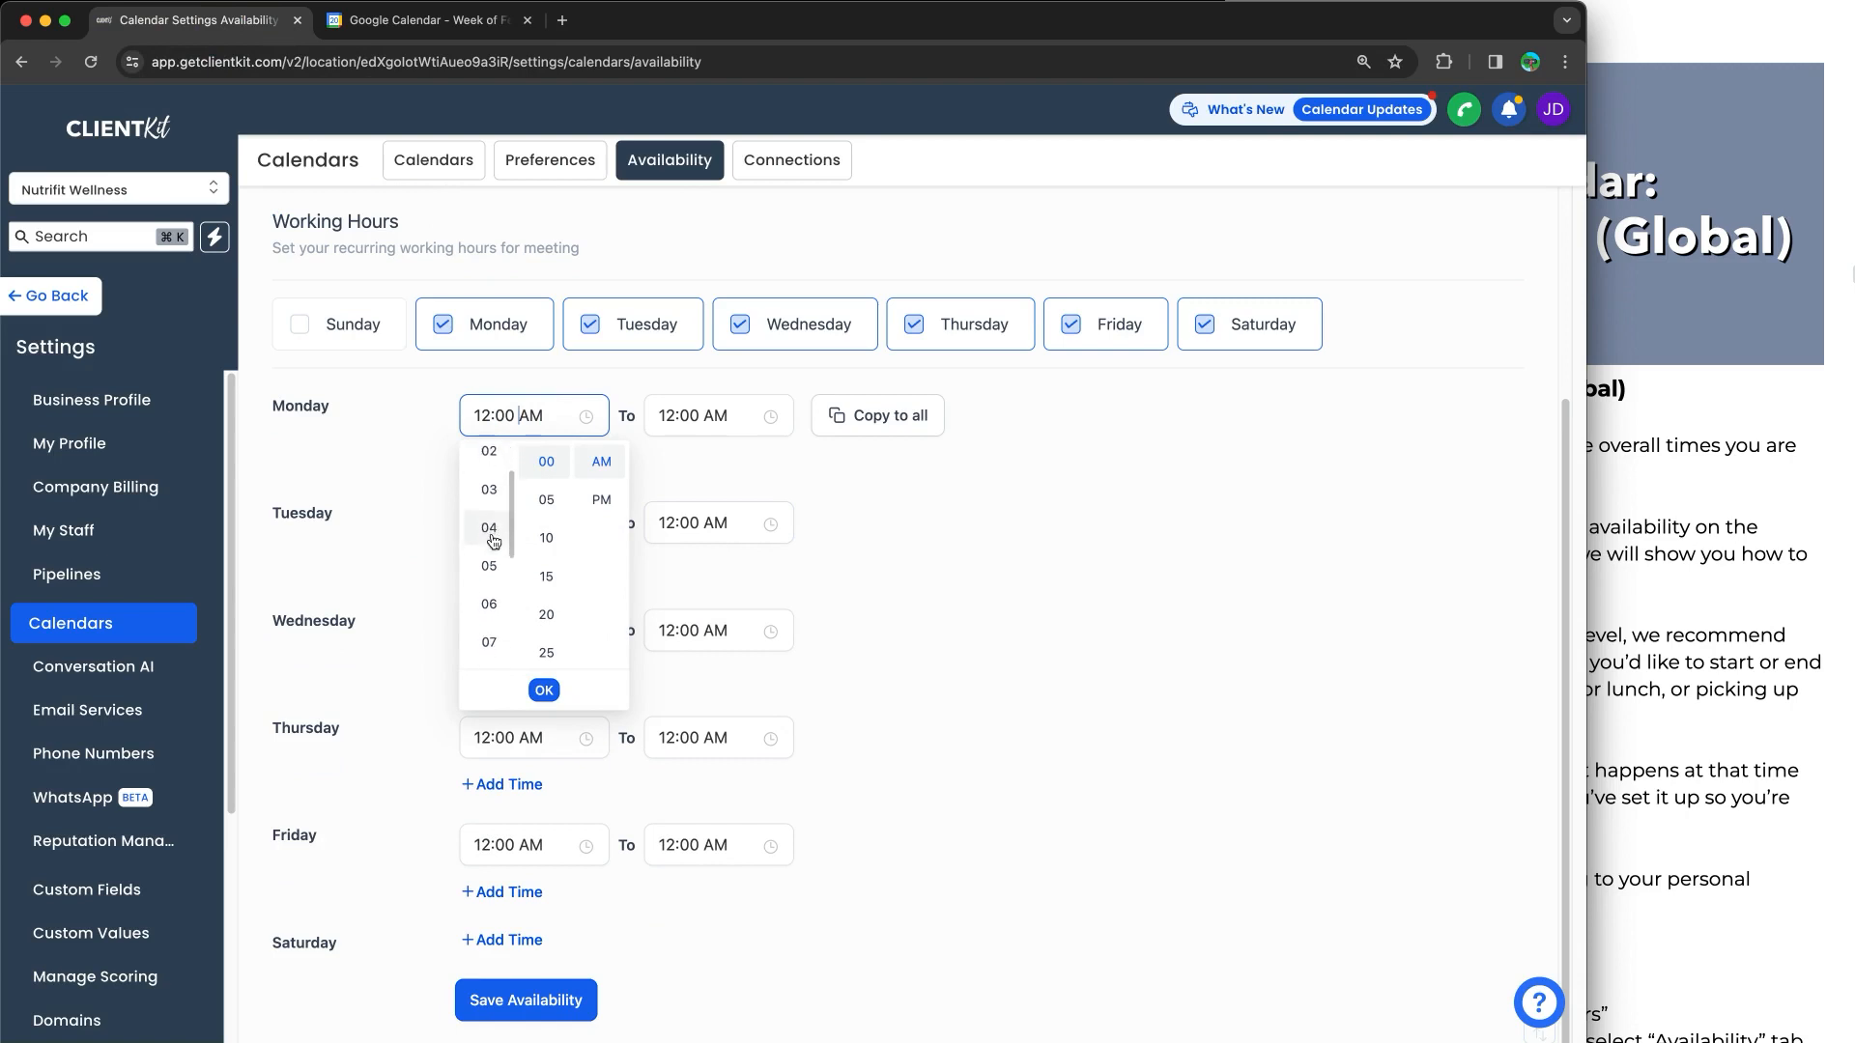
left_click(489, 615)
left_click(693, 425)
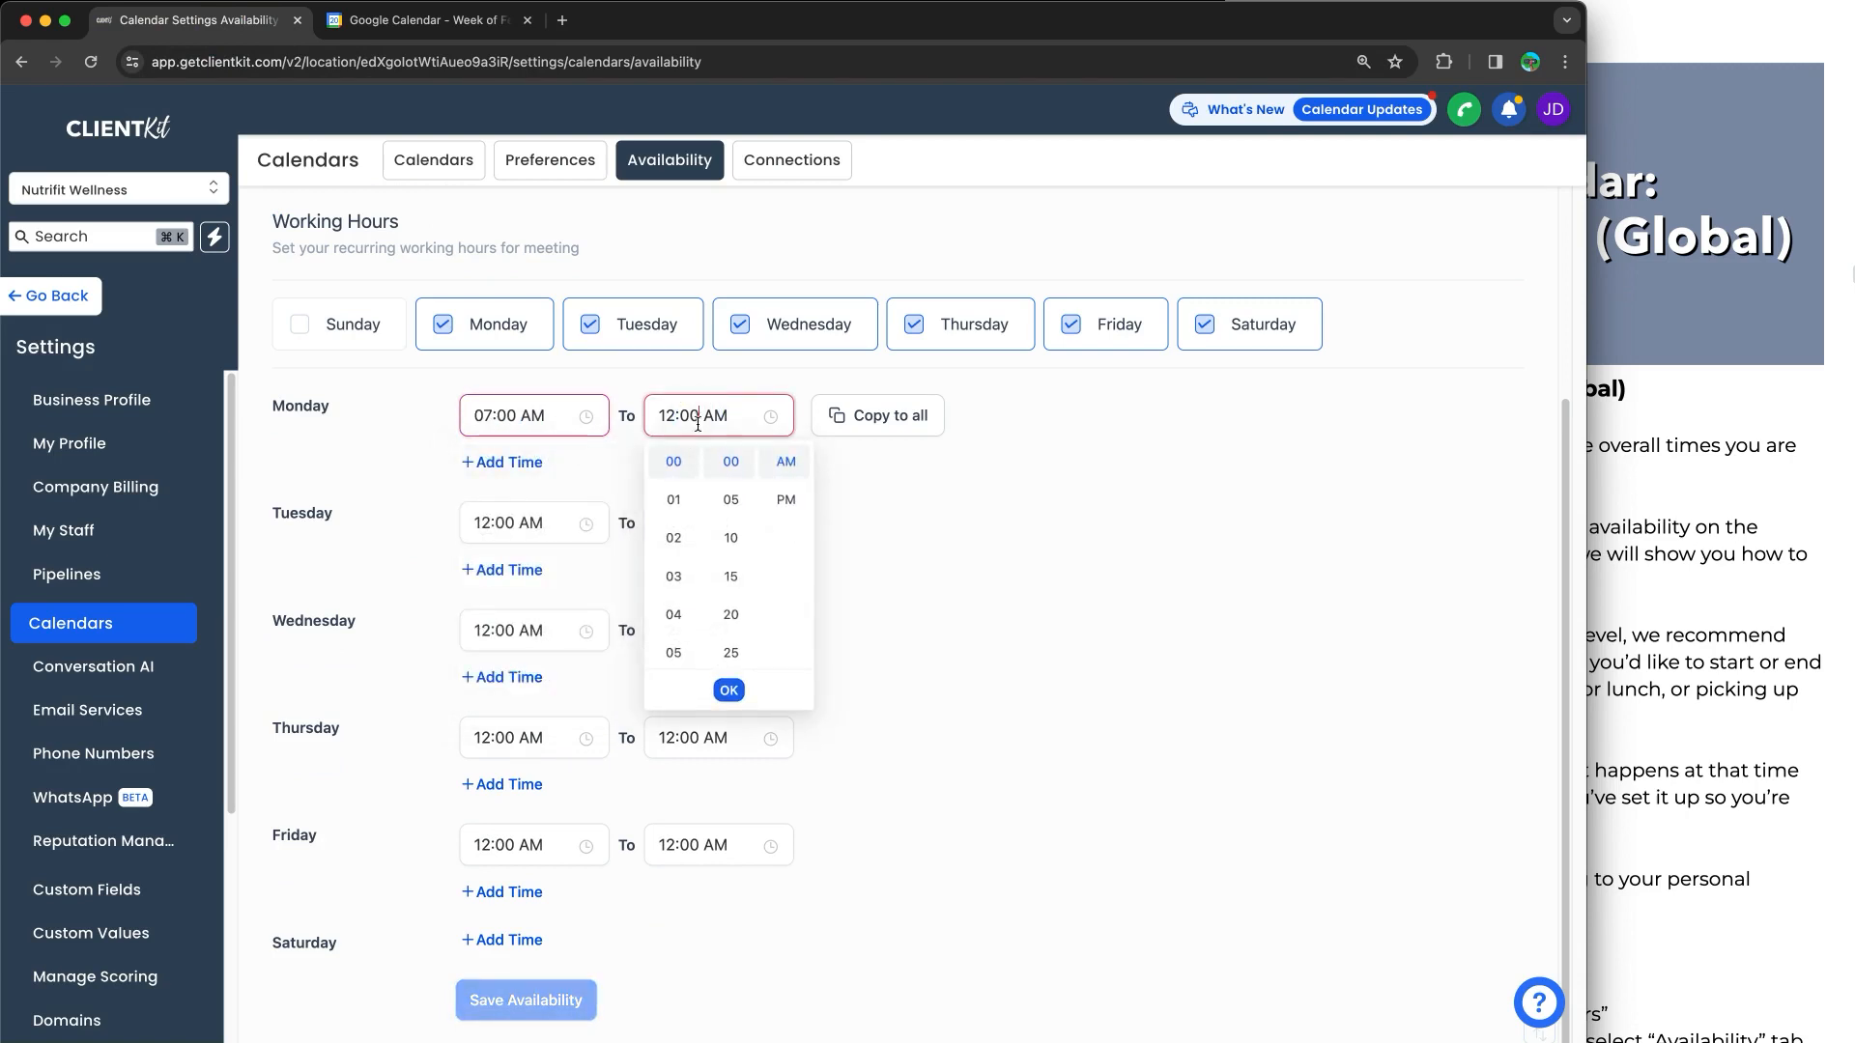
scroll(683, 532, "down", 3)
scroll(681, 532, "up", 2)
left_click(675, 538)
left_click(787, 501)
left_click(866, 512)
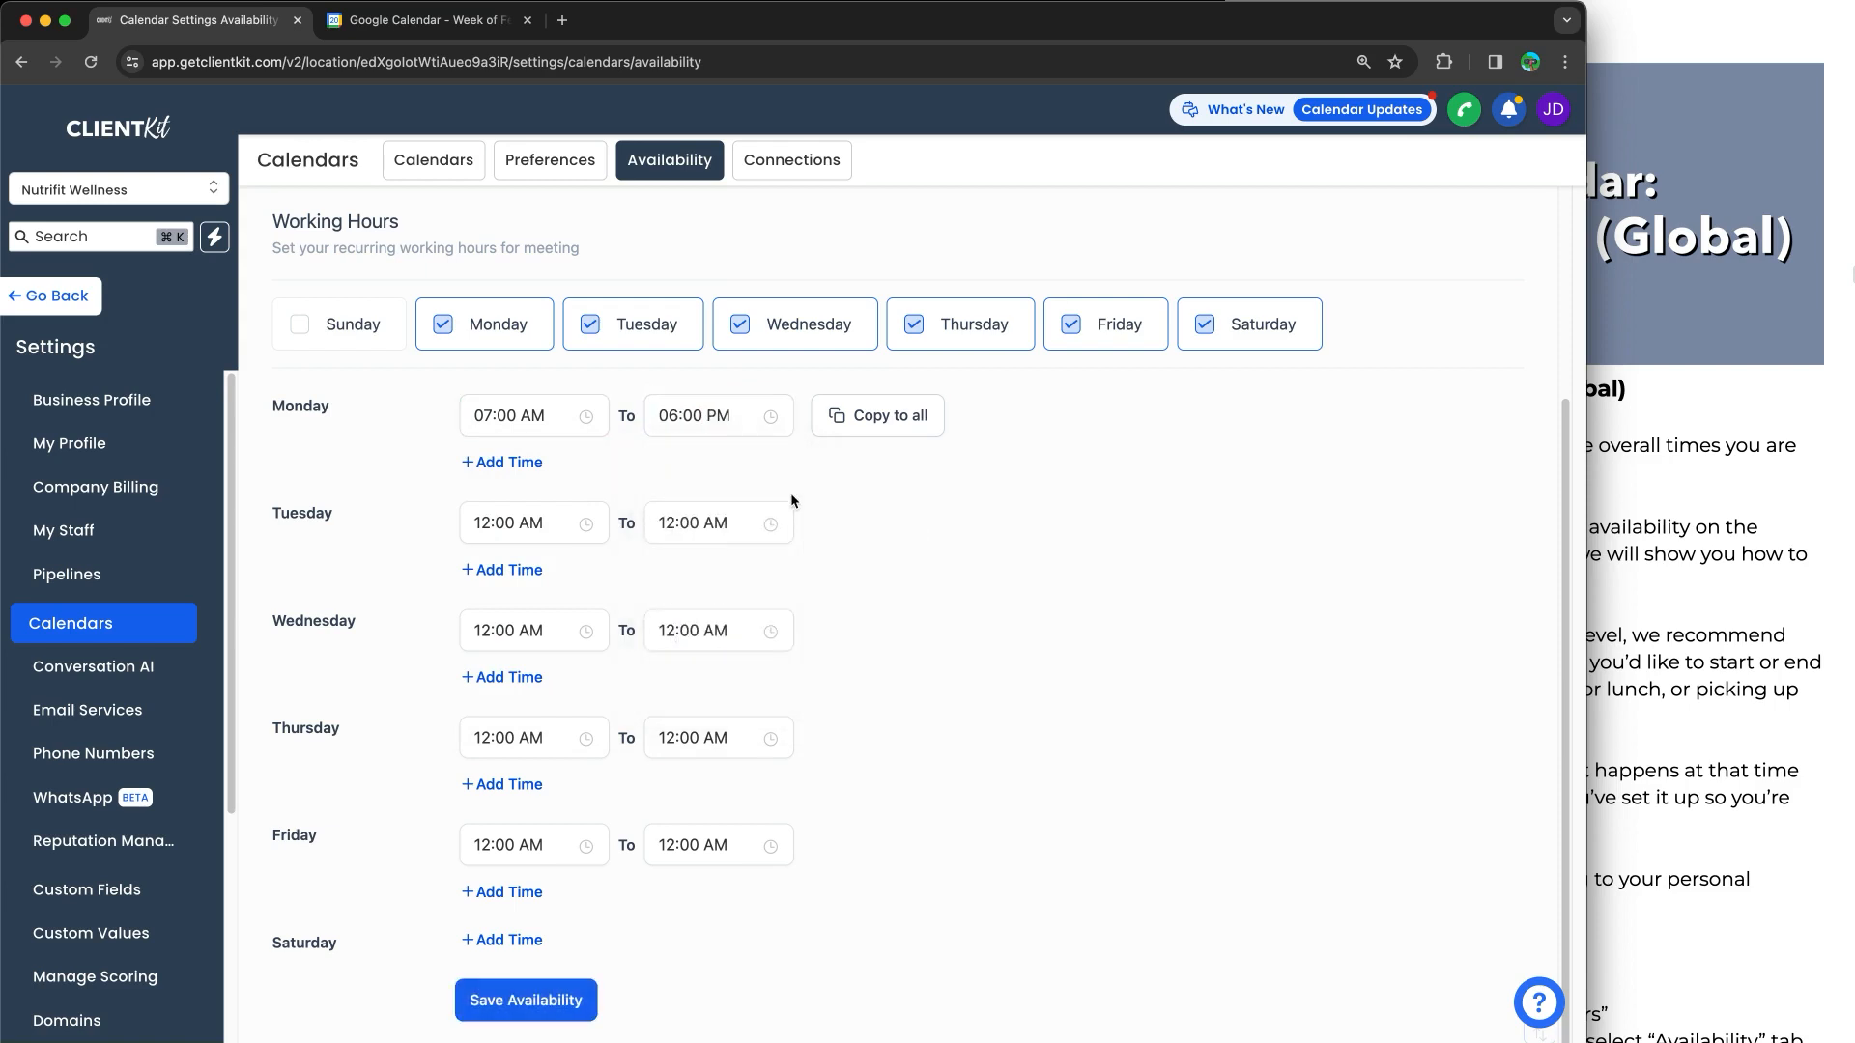
left_click(877, 434)
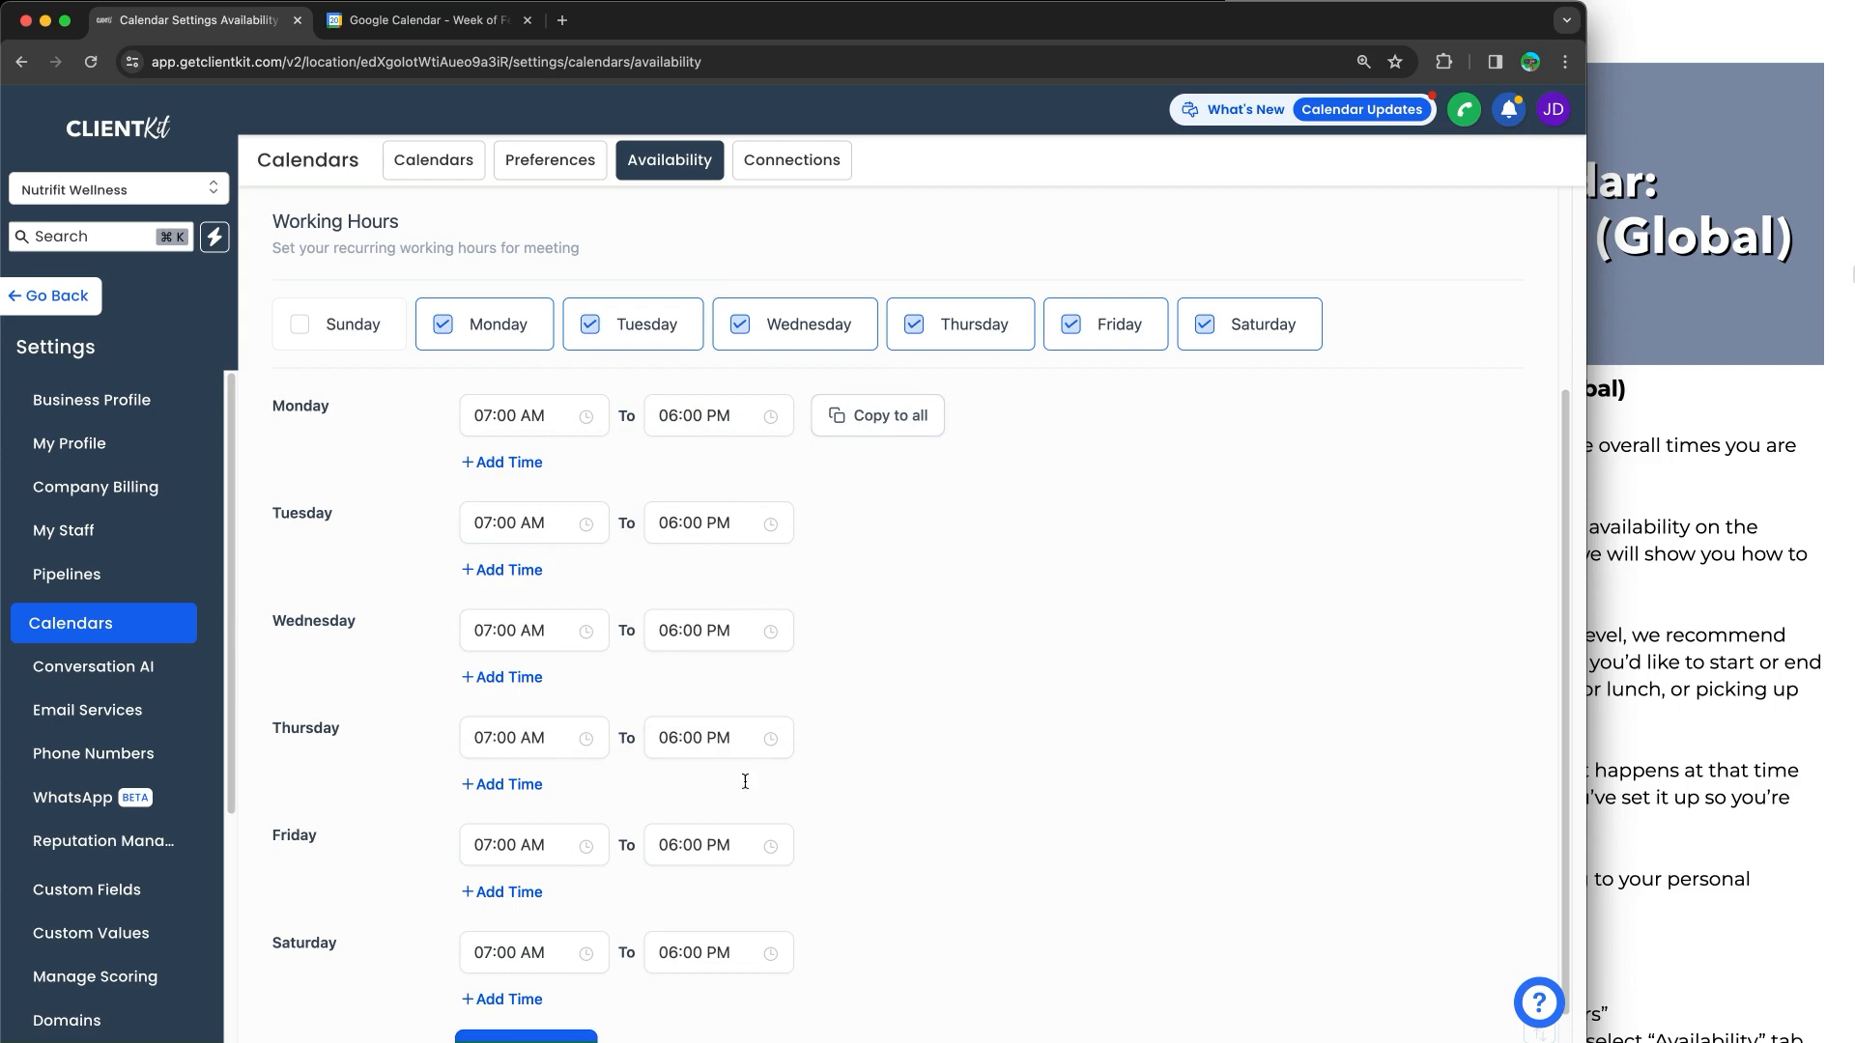
Set Saturday's working hours to 09:00 AM – 03:00 PM and save the availability
scroll(1217, 444, "down", 1)
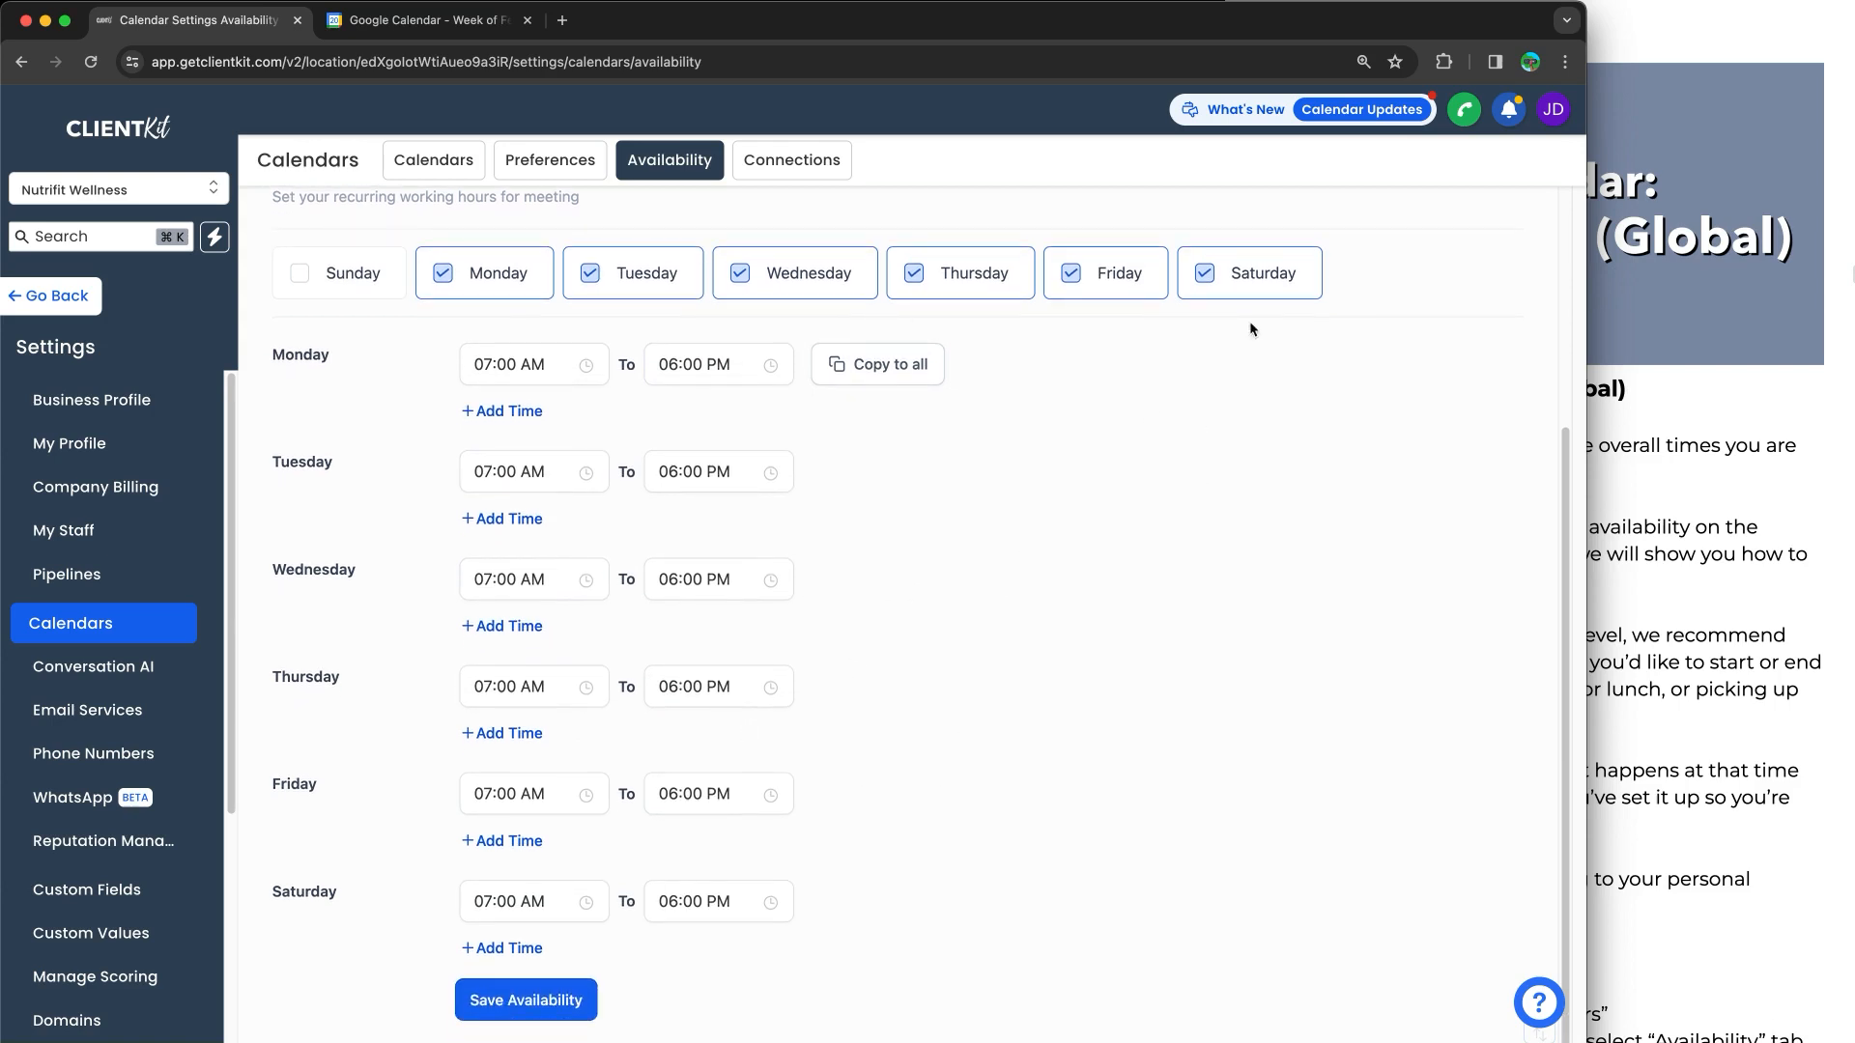
left_click(497, 917)
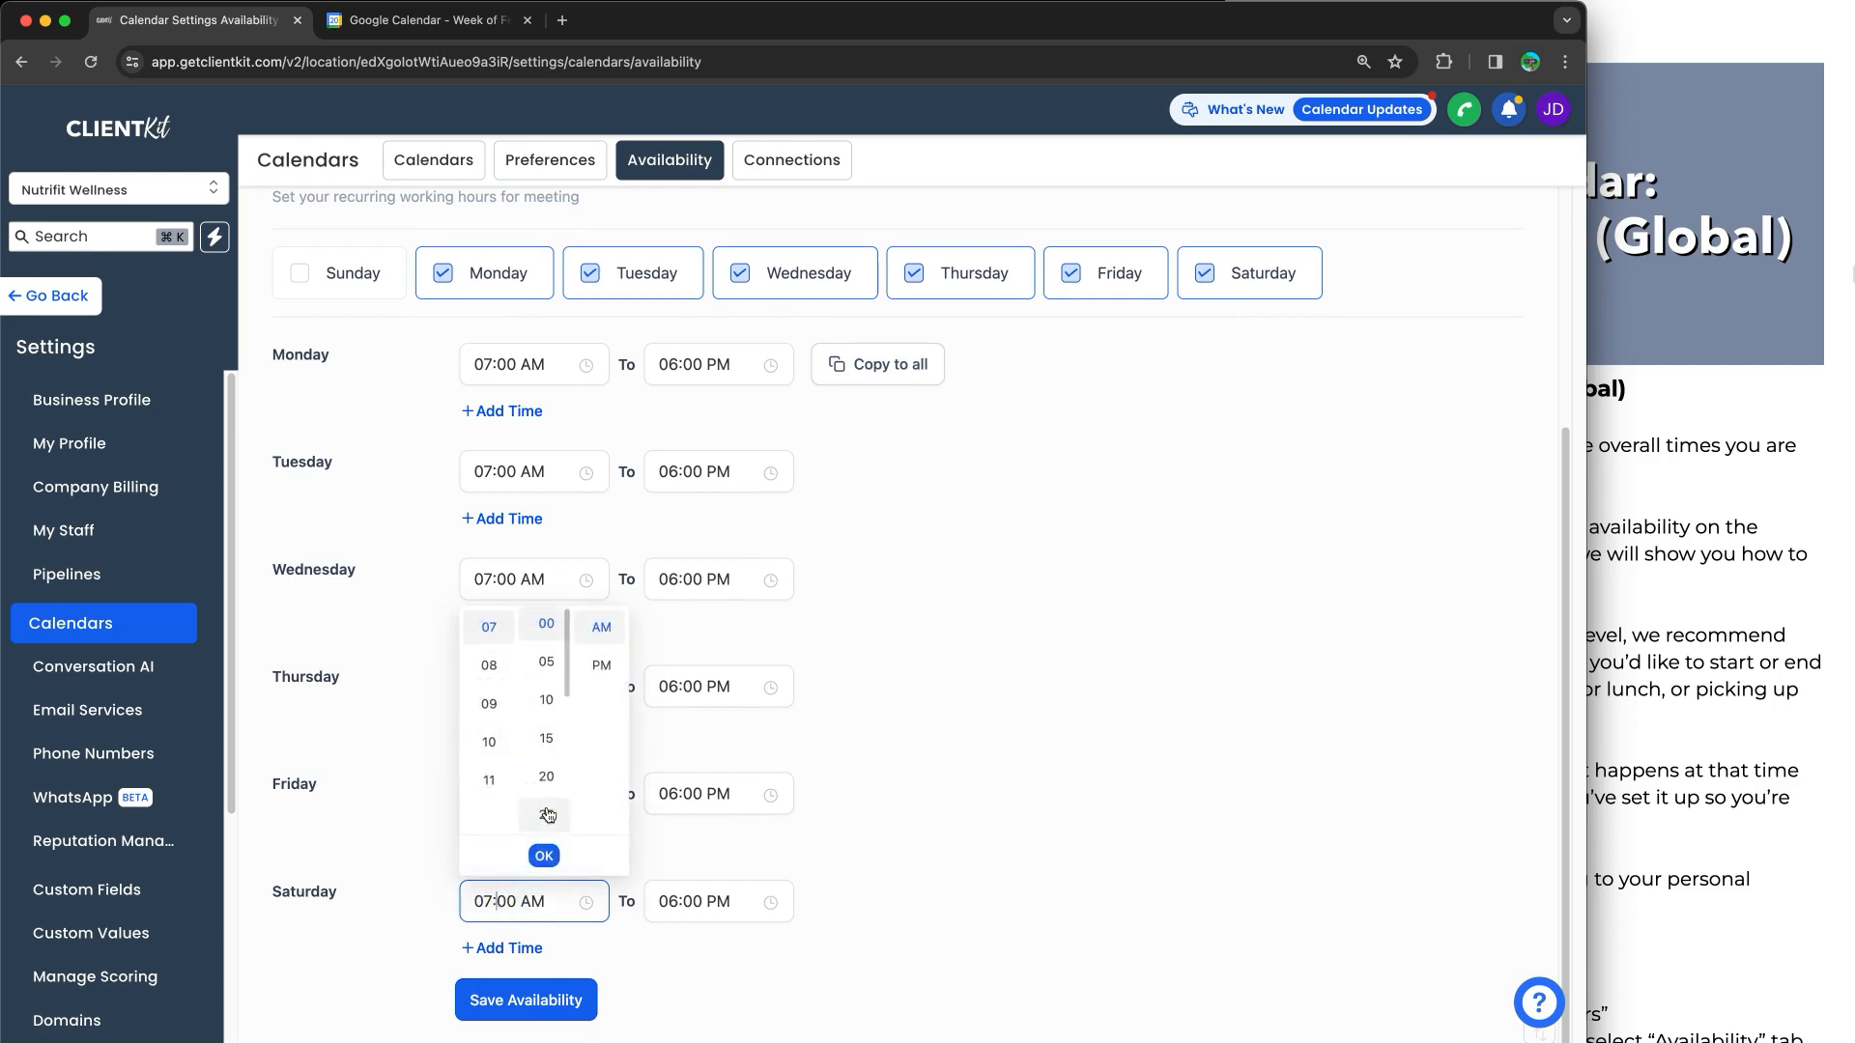
left_click(489, 704)
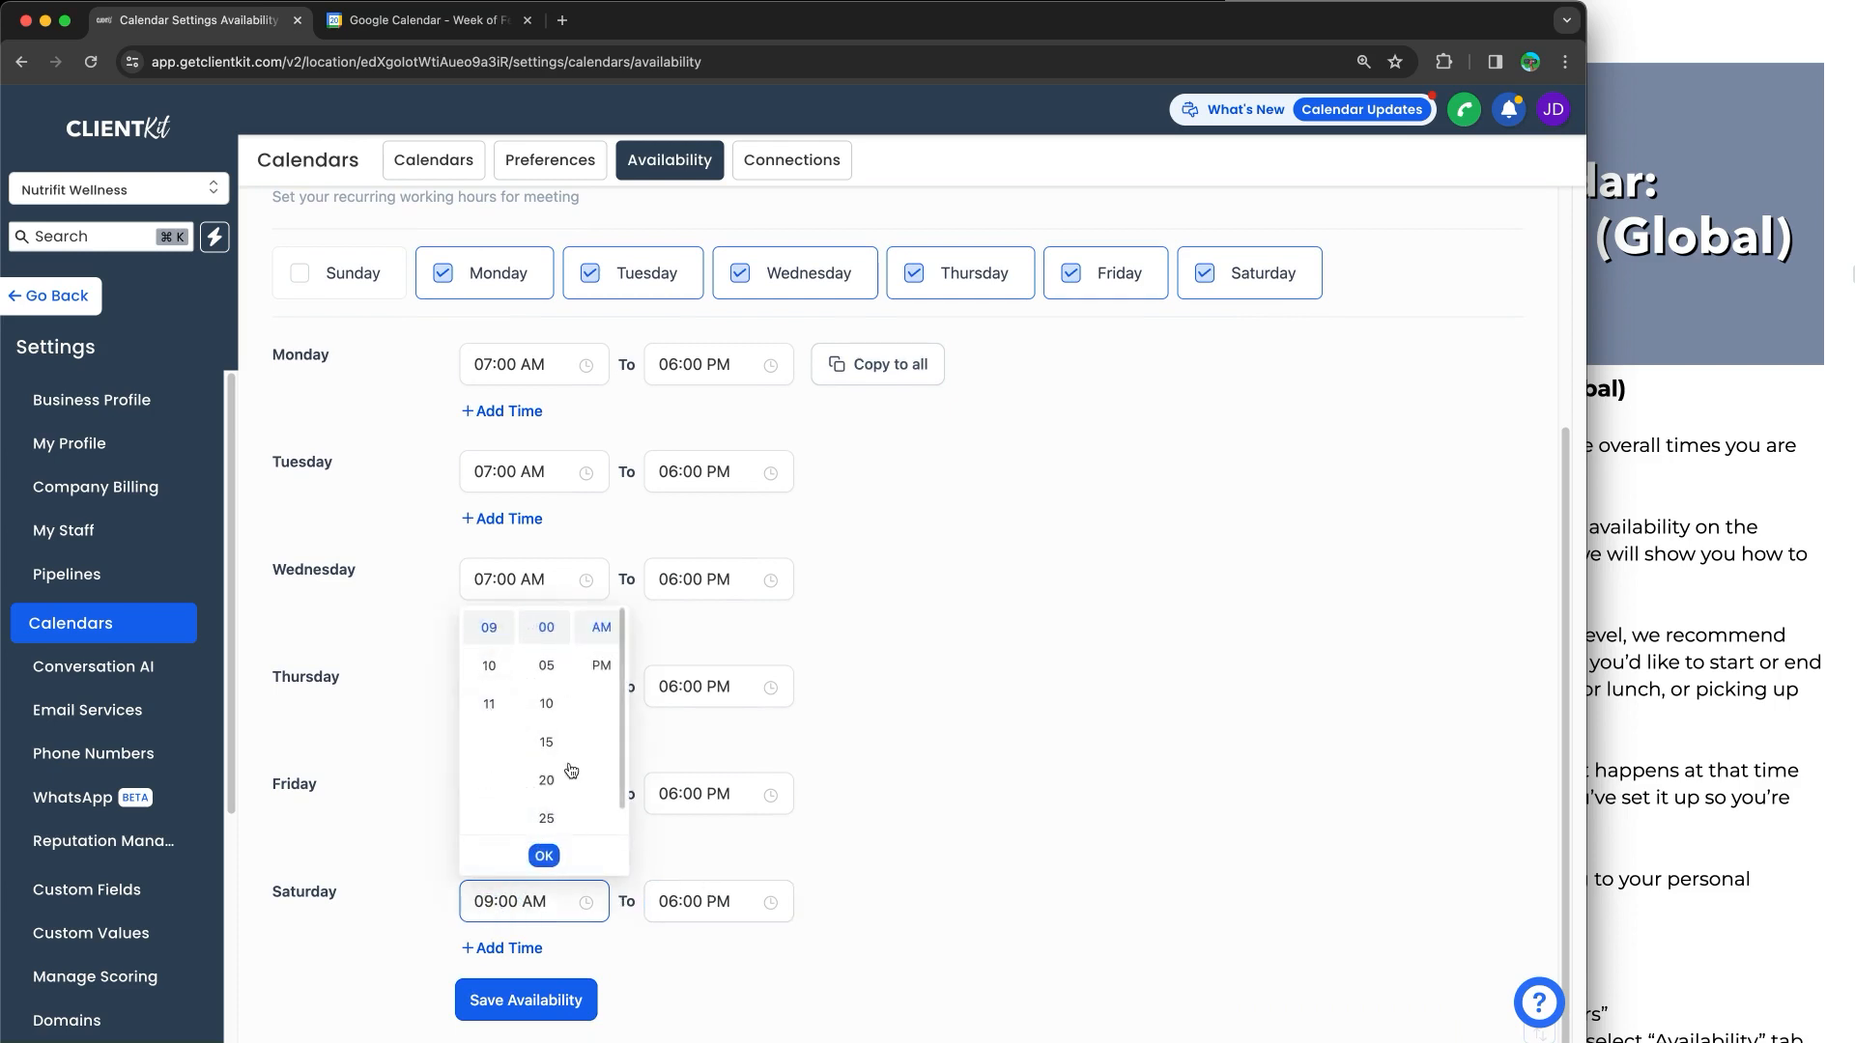
left_click(692, 900)
scroll(675, 691, "up", 3)
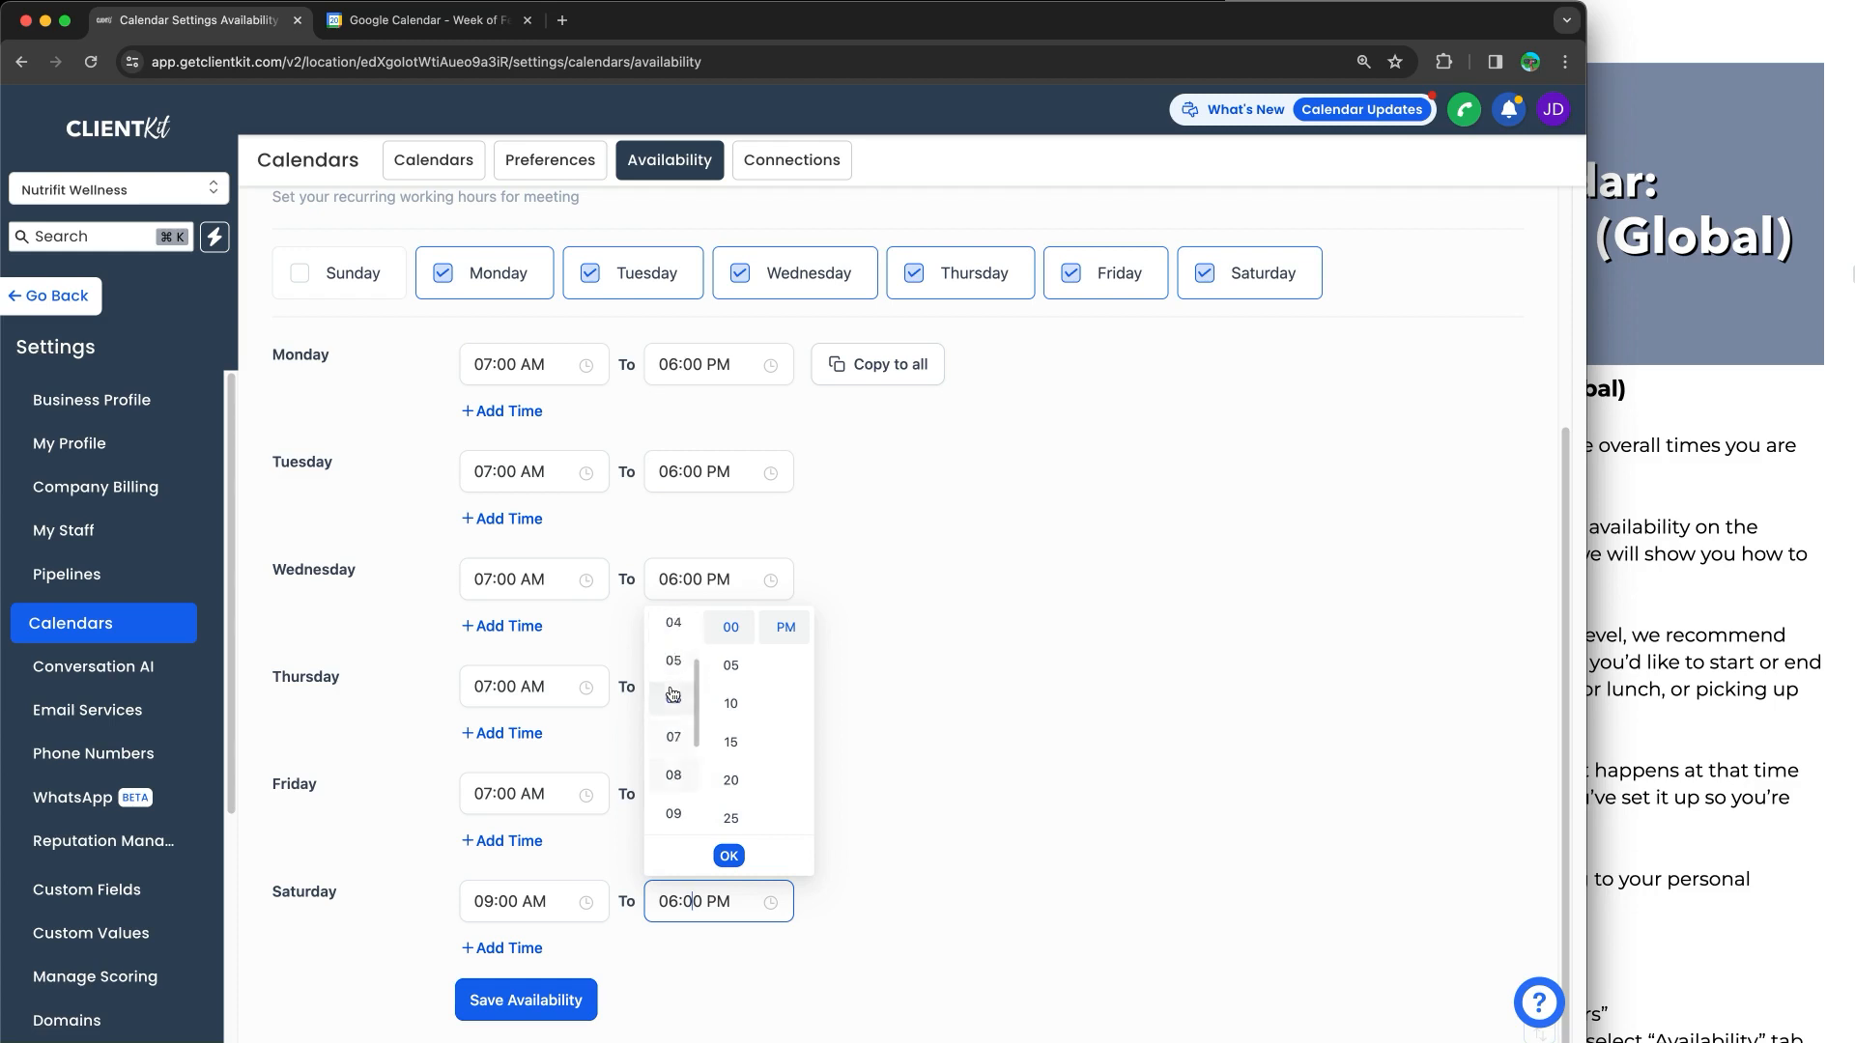
left_click(673, 665)
left_click(570, 1000)
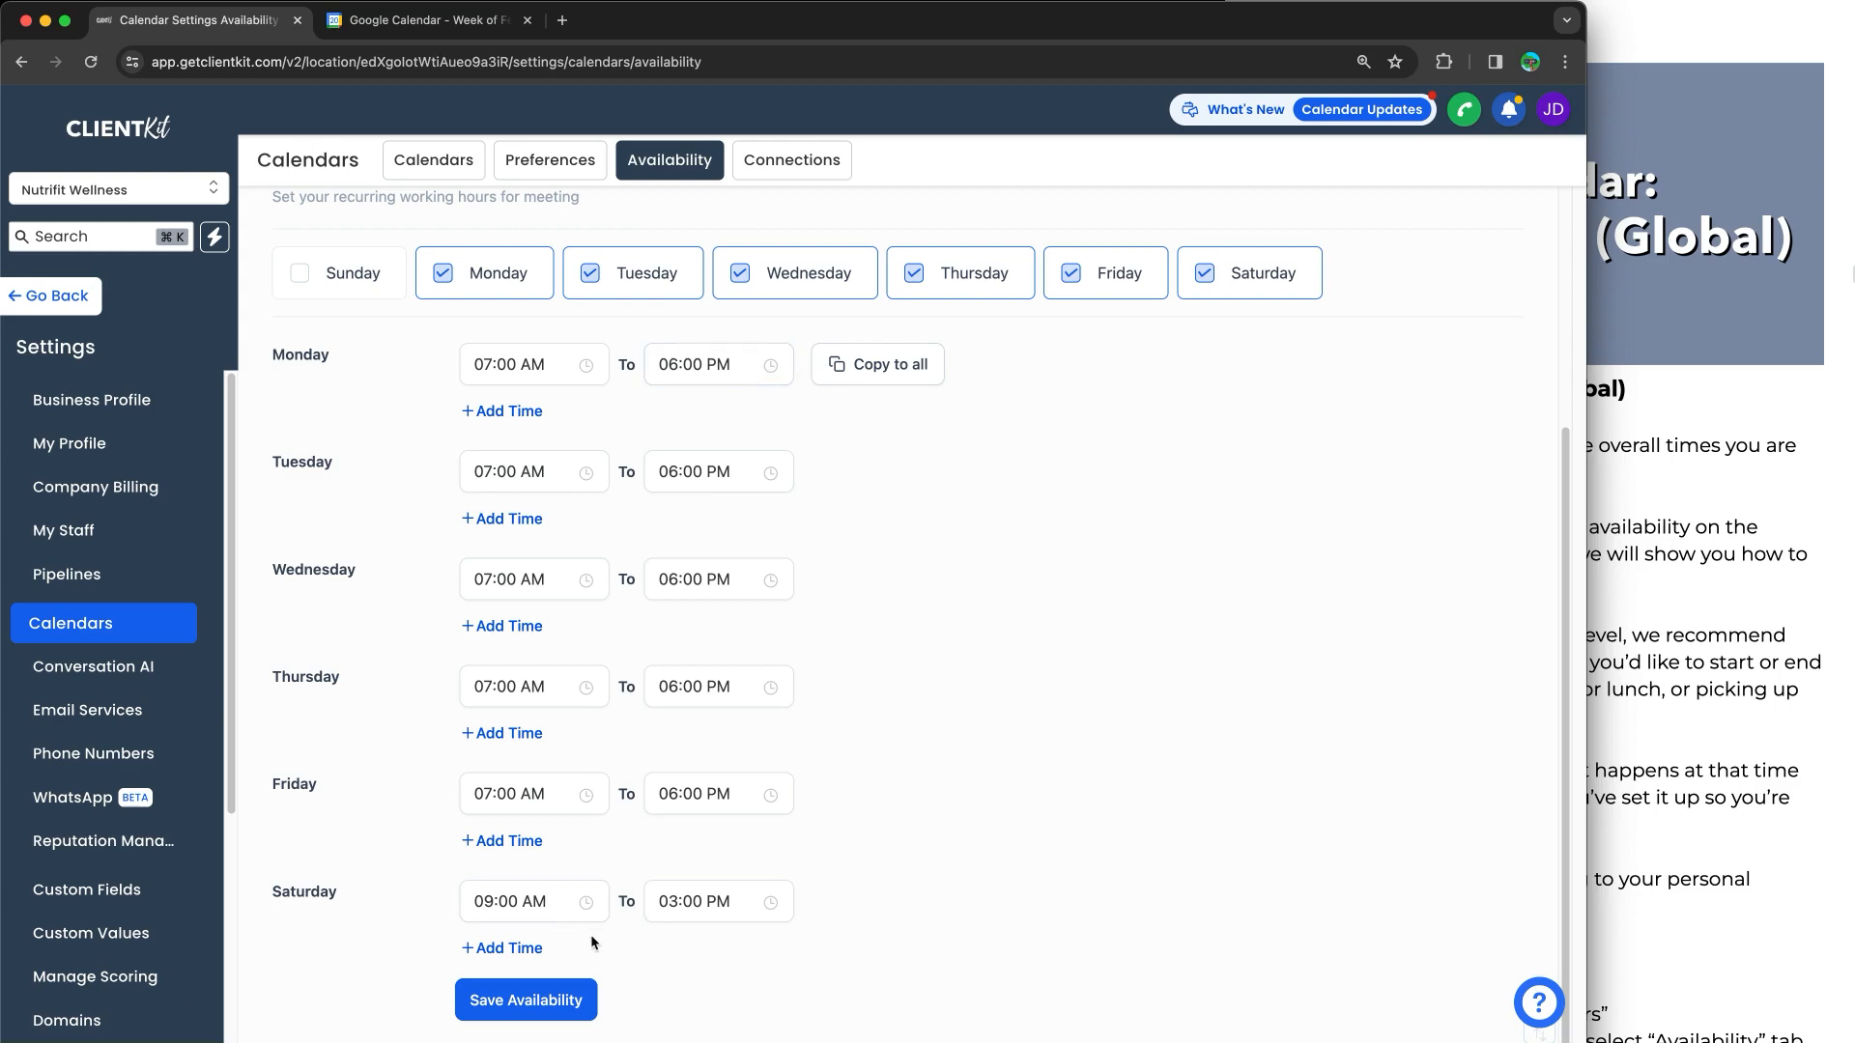
Copy Monday's working hours to all selected days, including Saturday, and save the availability
left_click(857, 364)
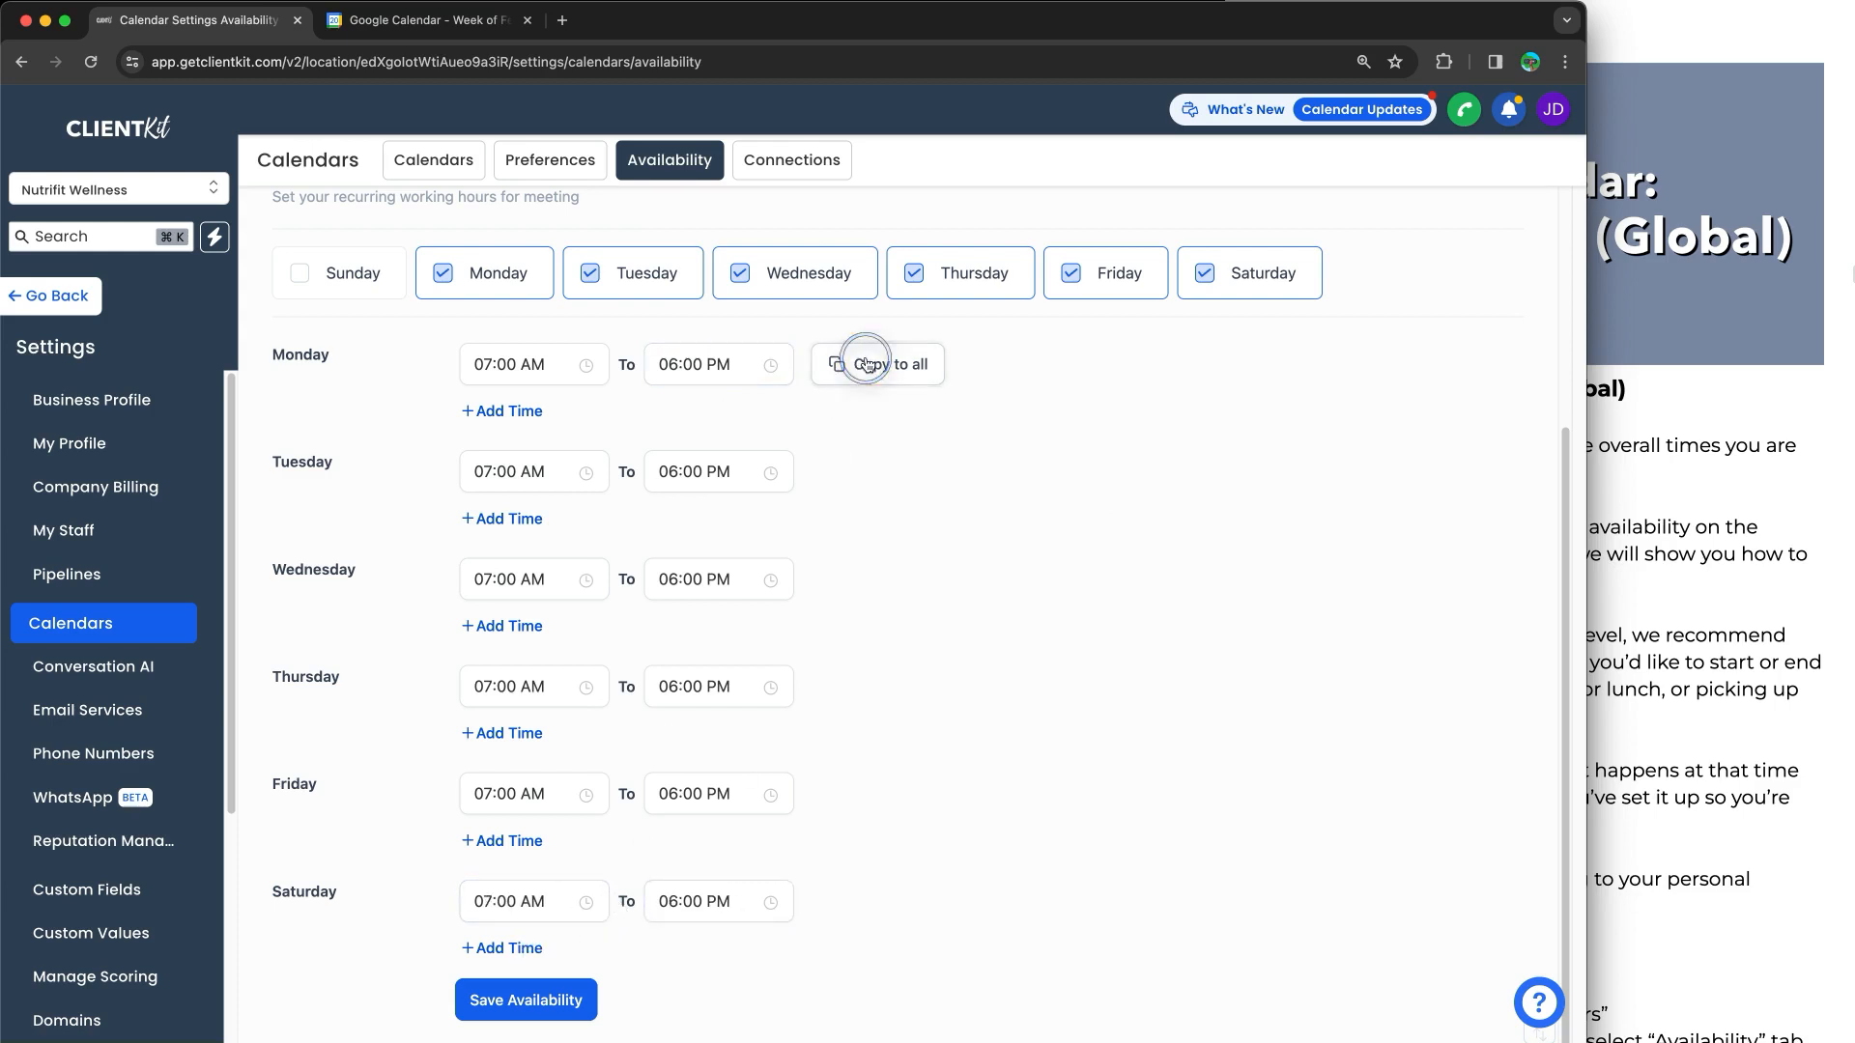
left_click(549, 999)
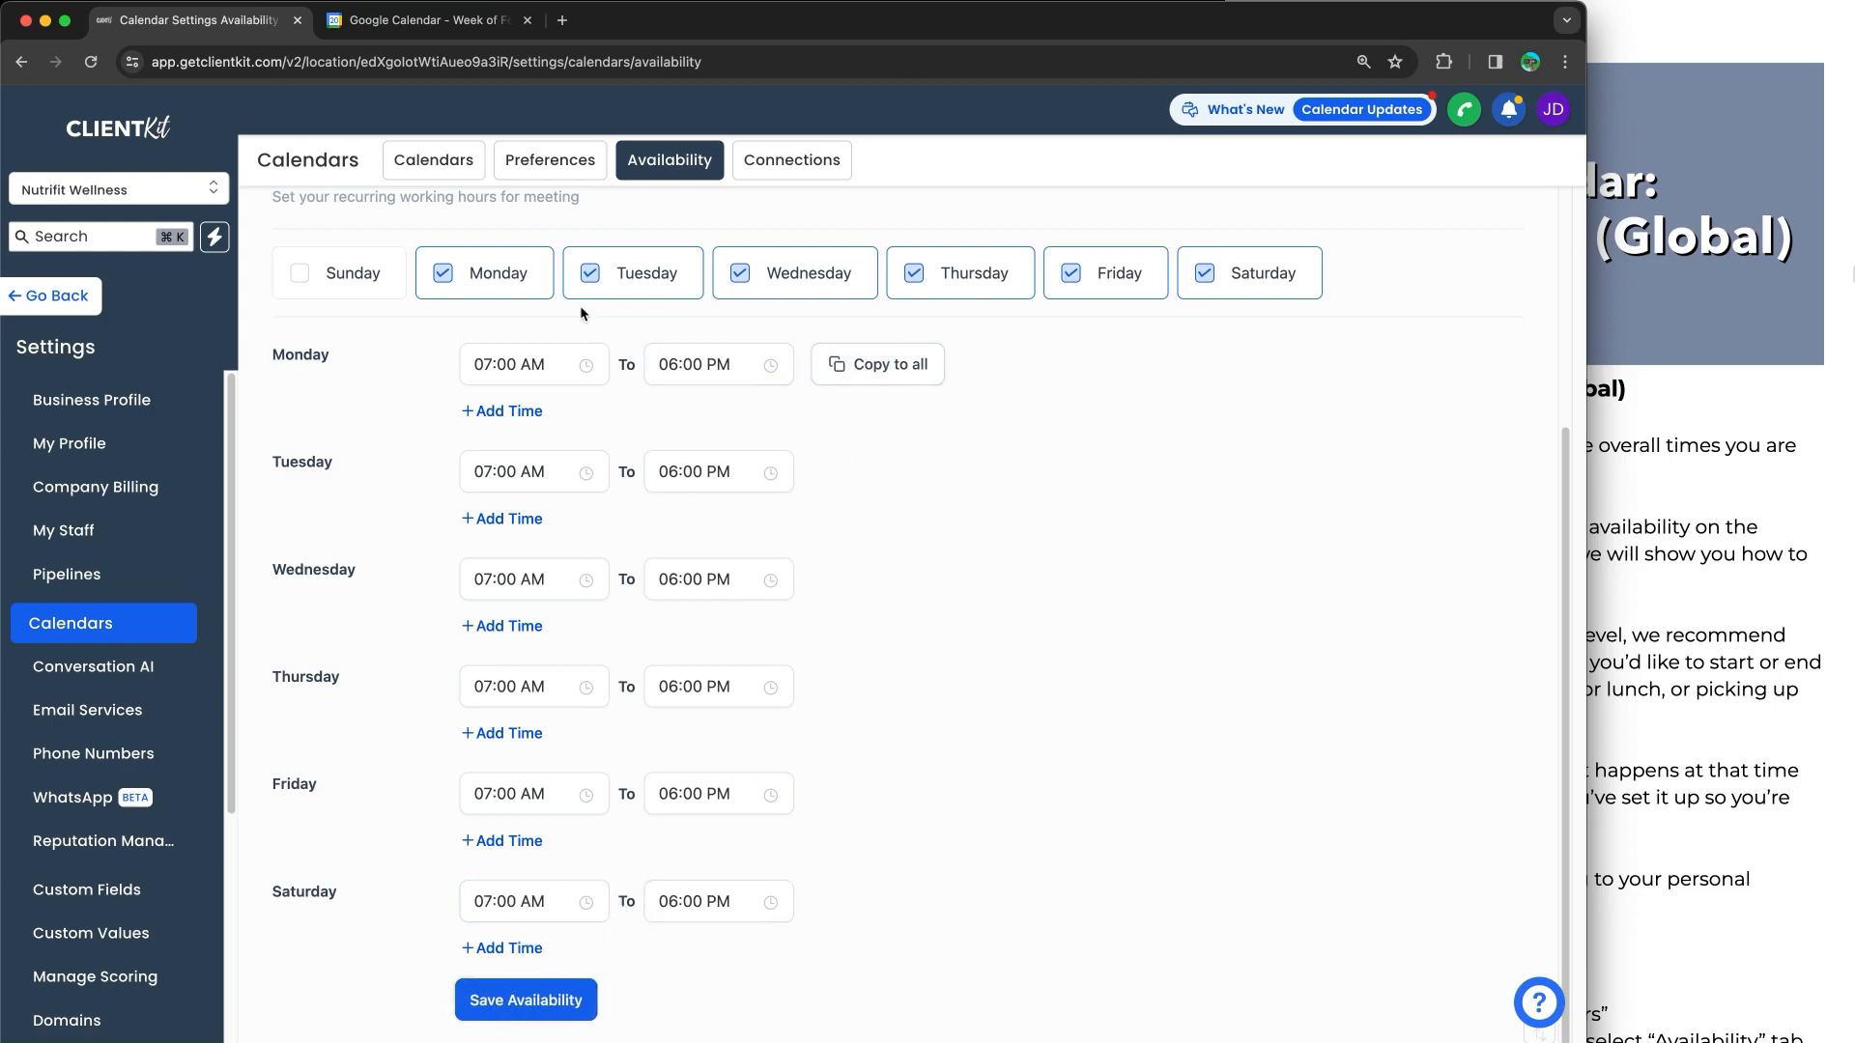
Switch to Google Calendar's weekly view for February 18–24
left_click(430, 20)
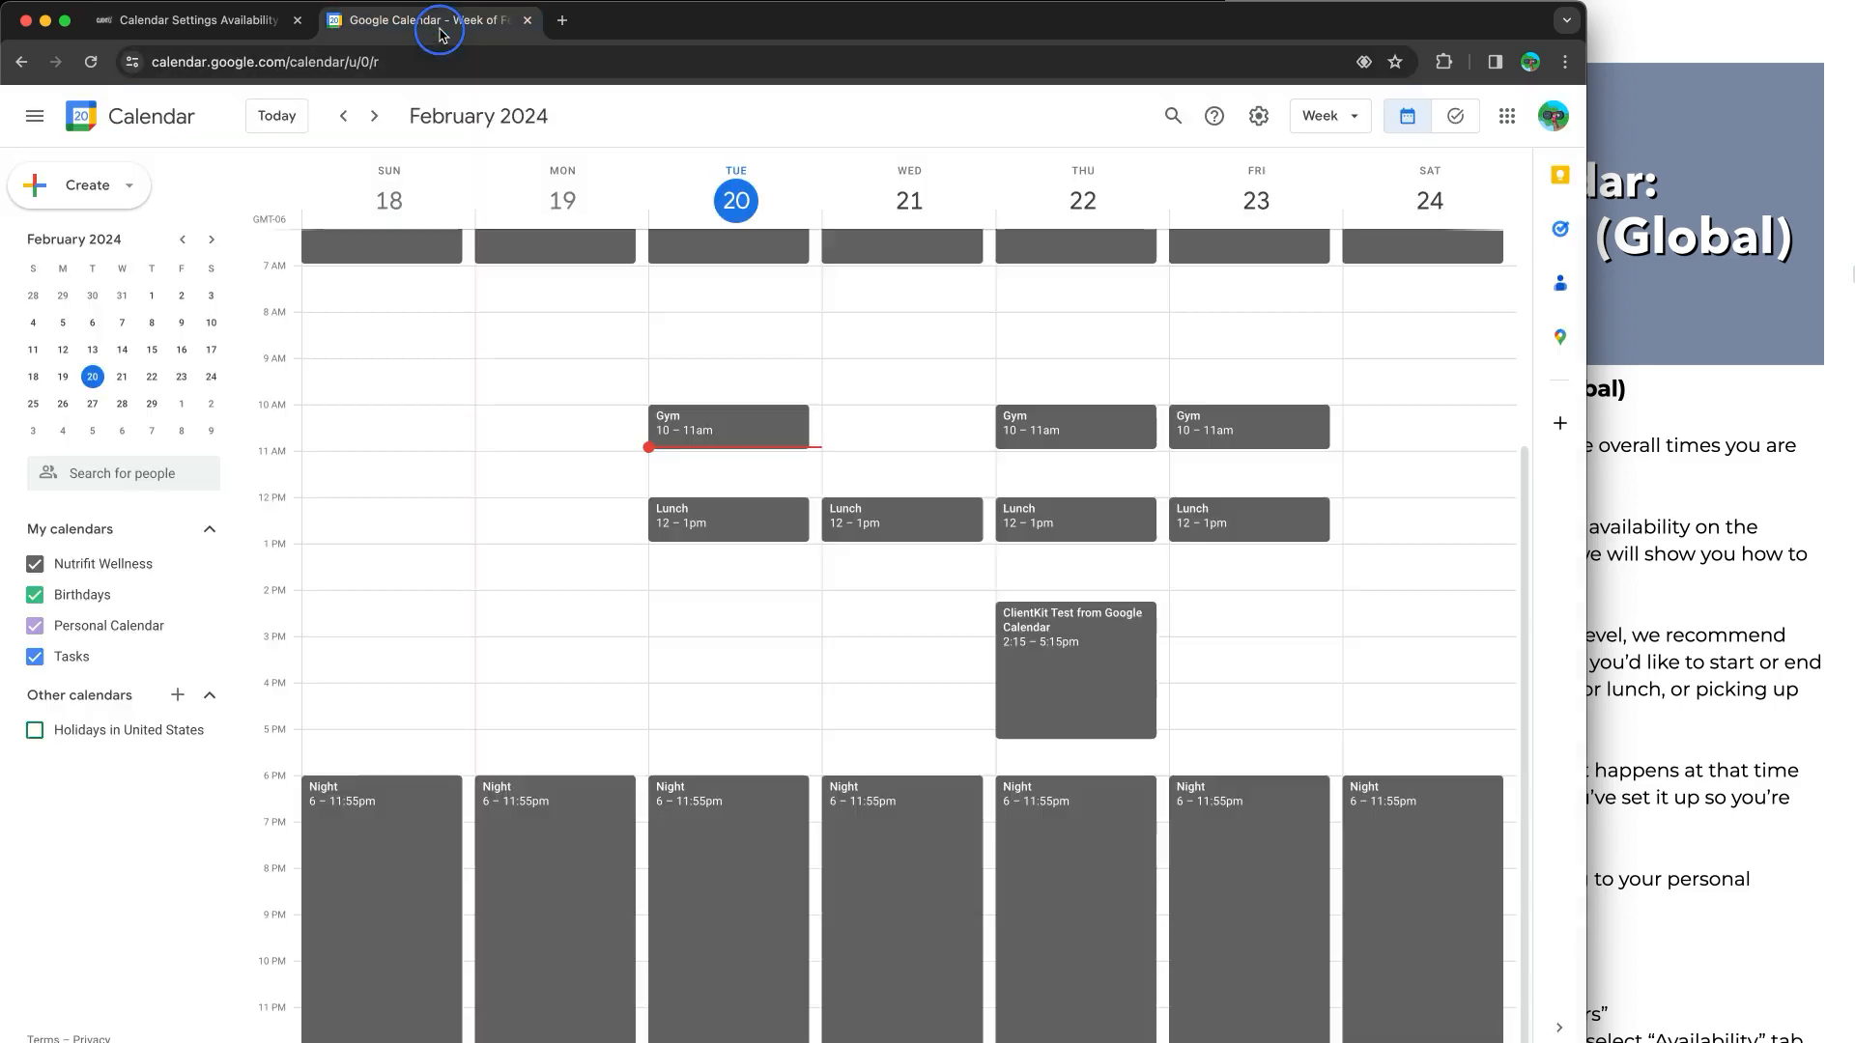
scroll(1417, 368, "up", 2)
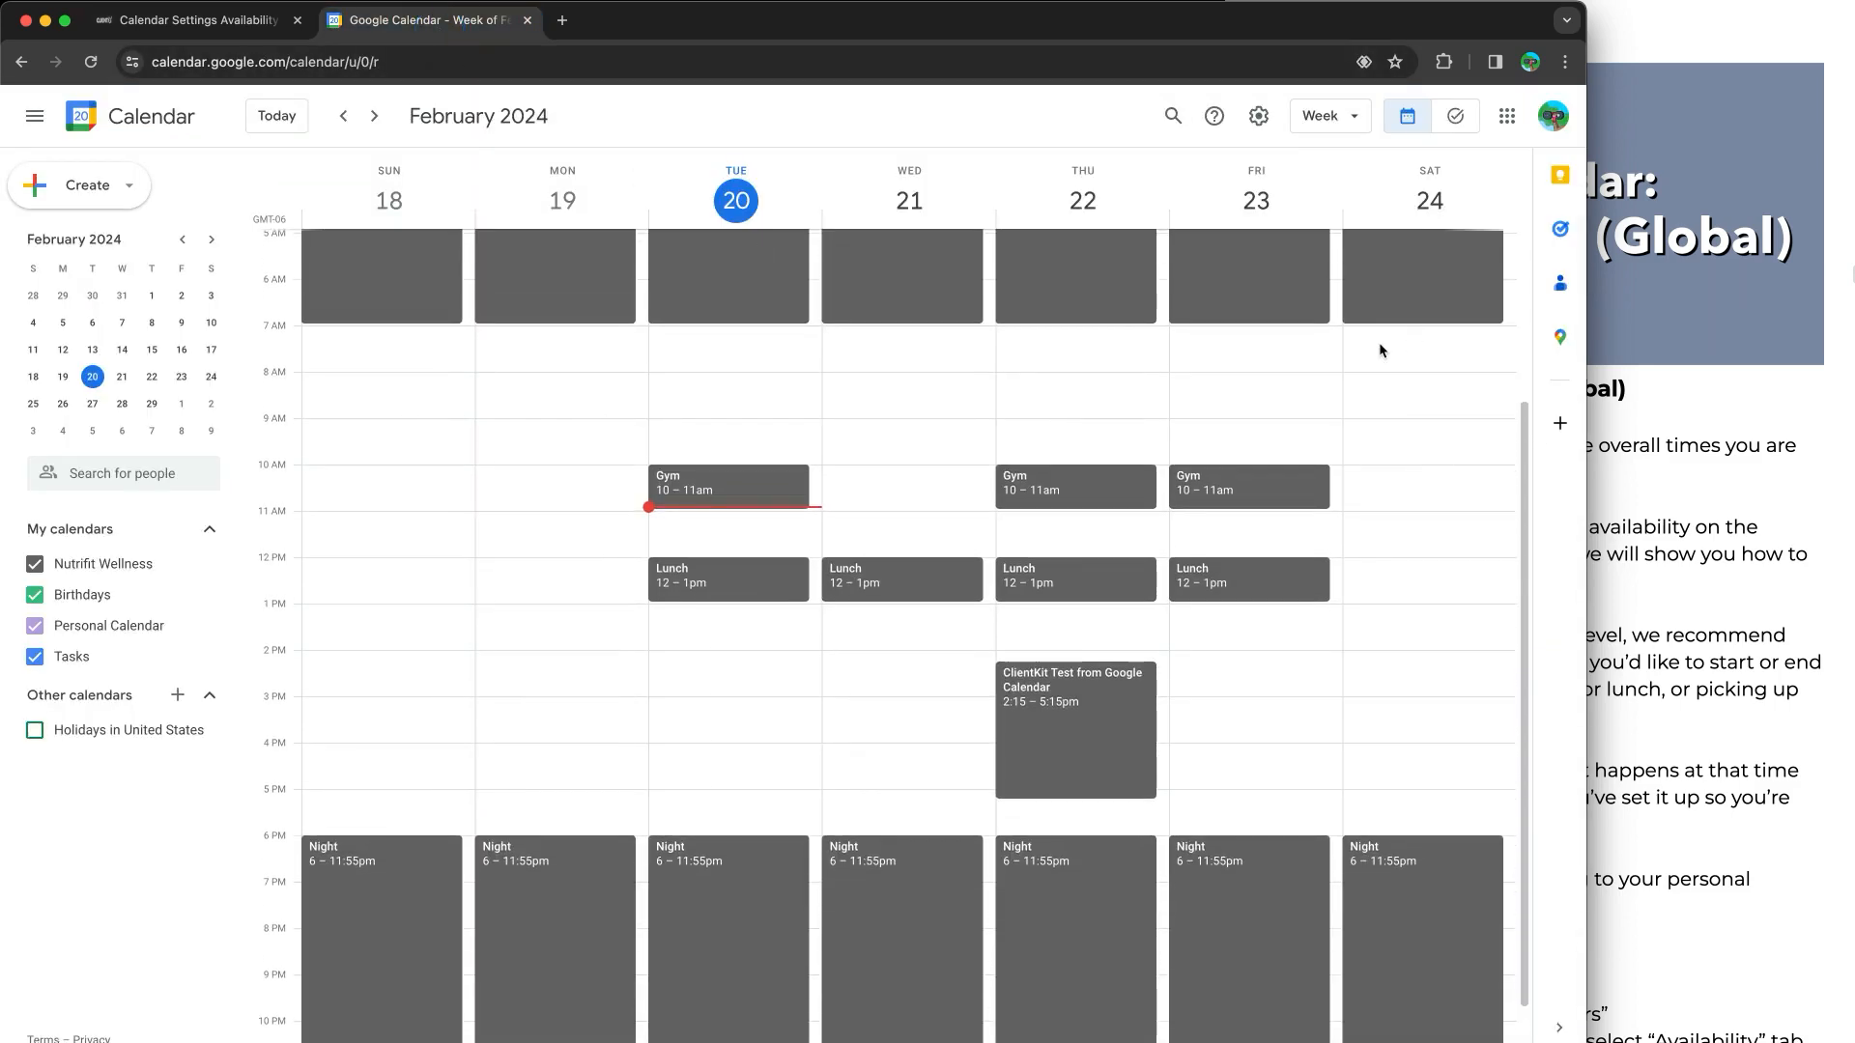
left_click_drag(1409, 340, 1449, 406)
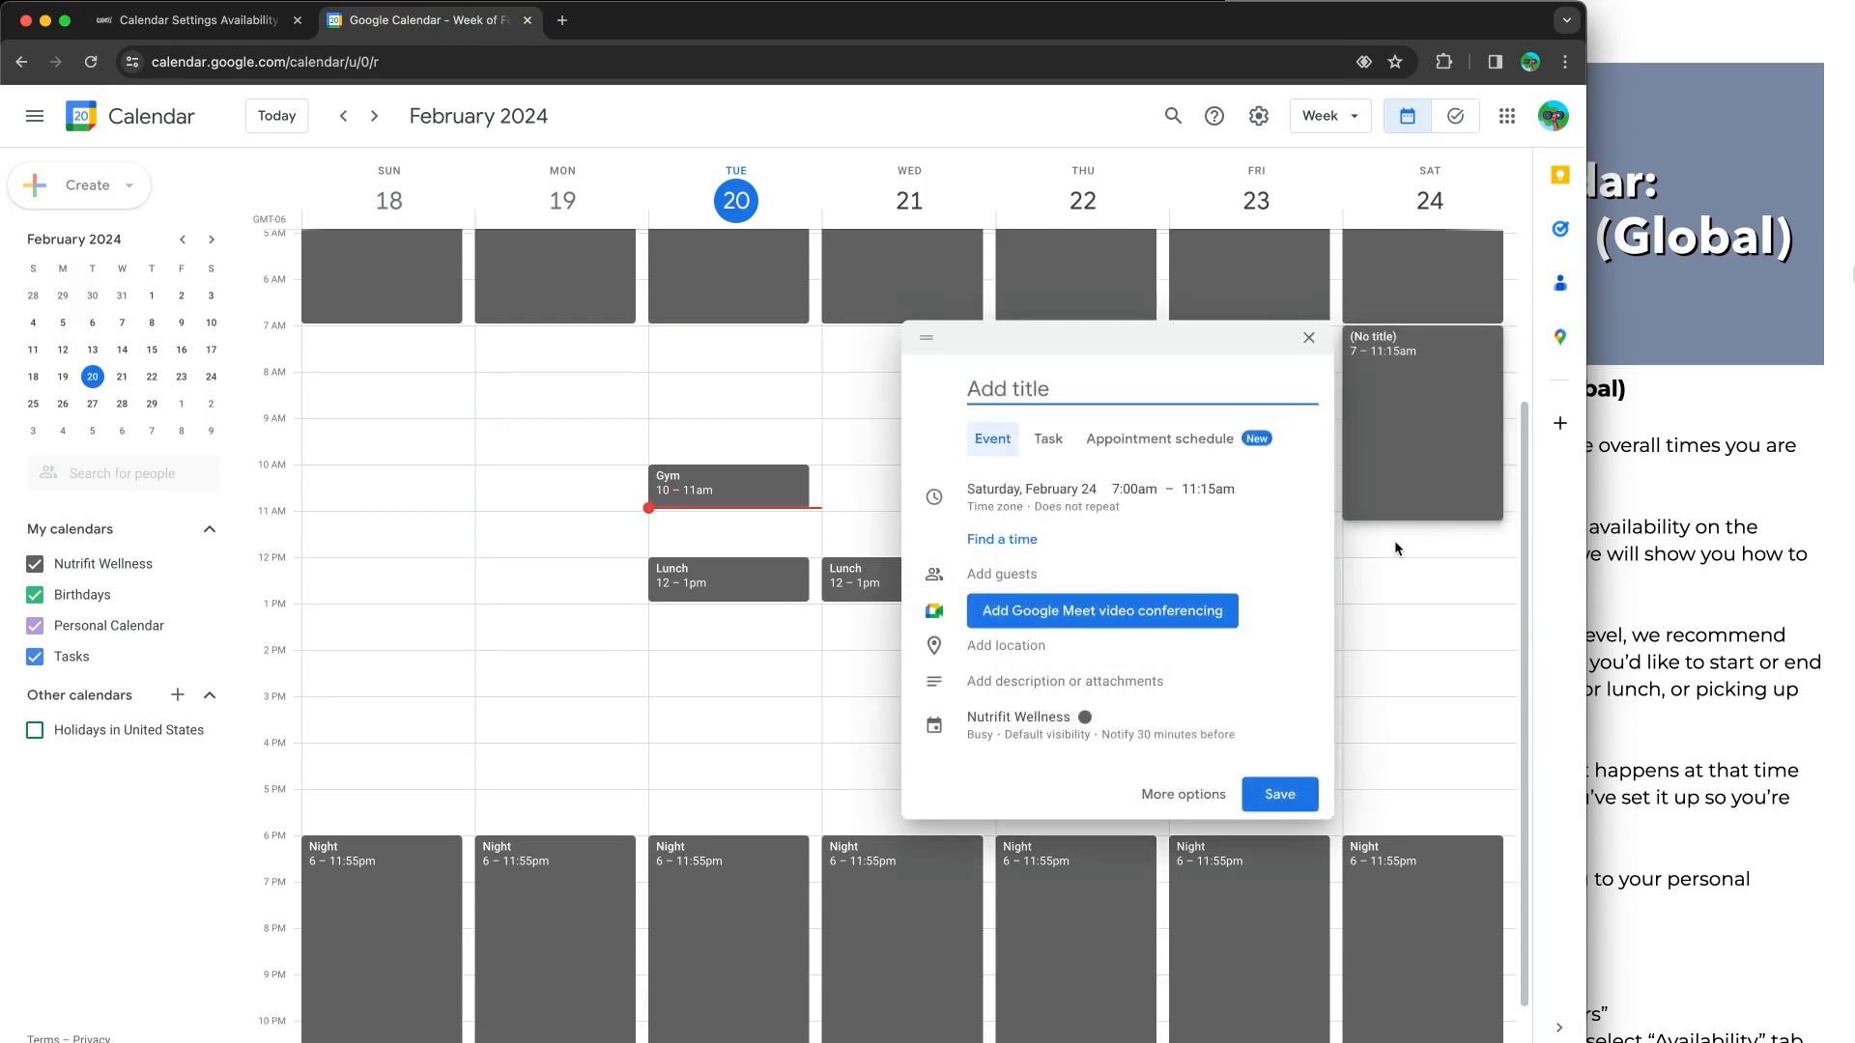
left_click_drag(1406, 520, 1407, 588)
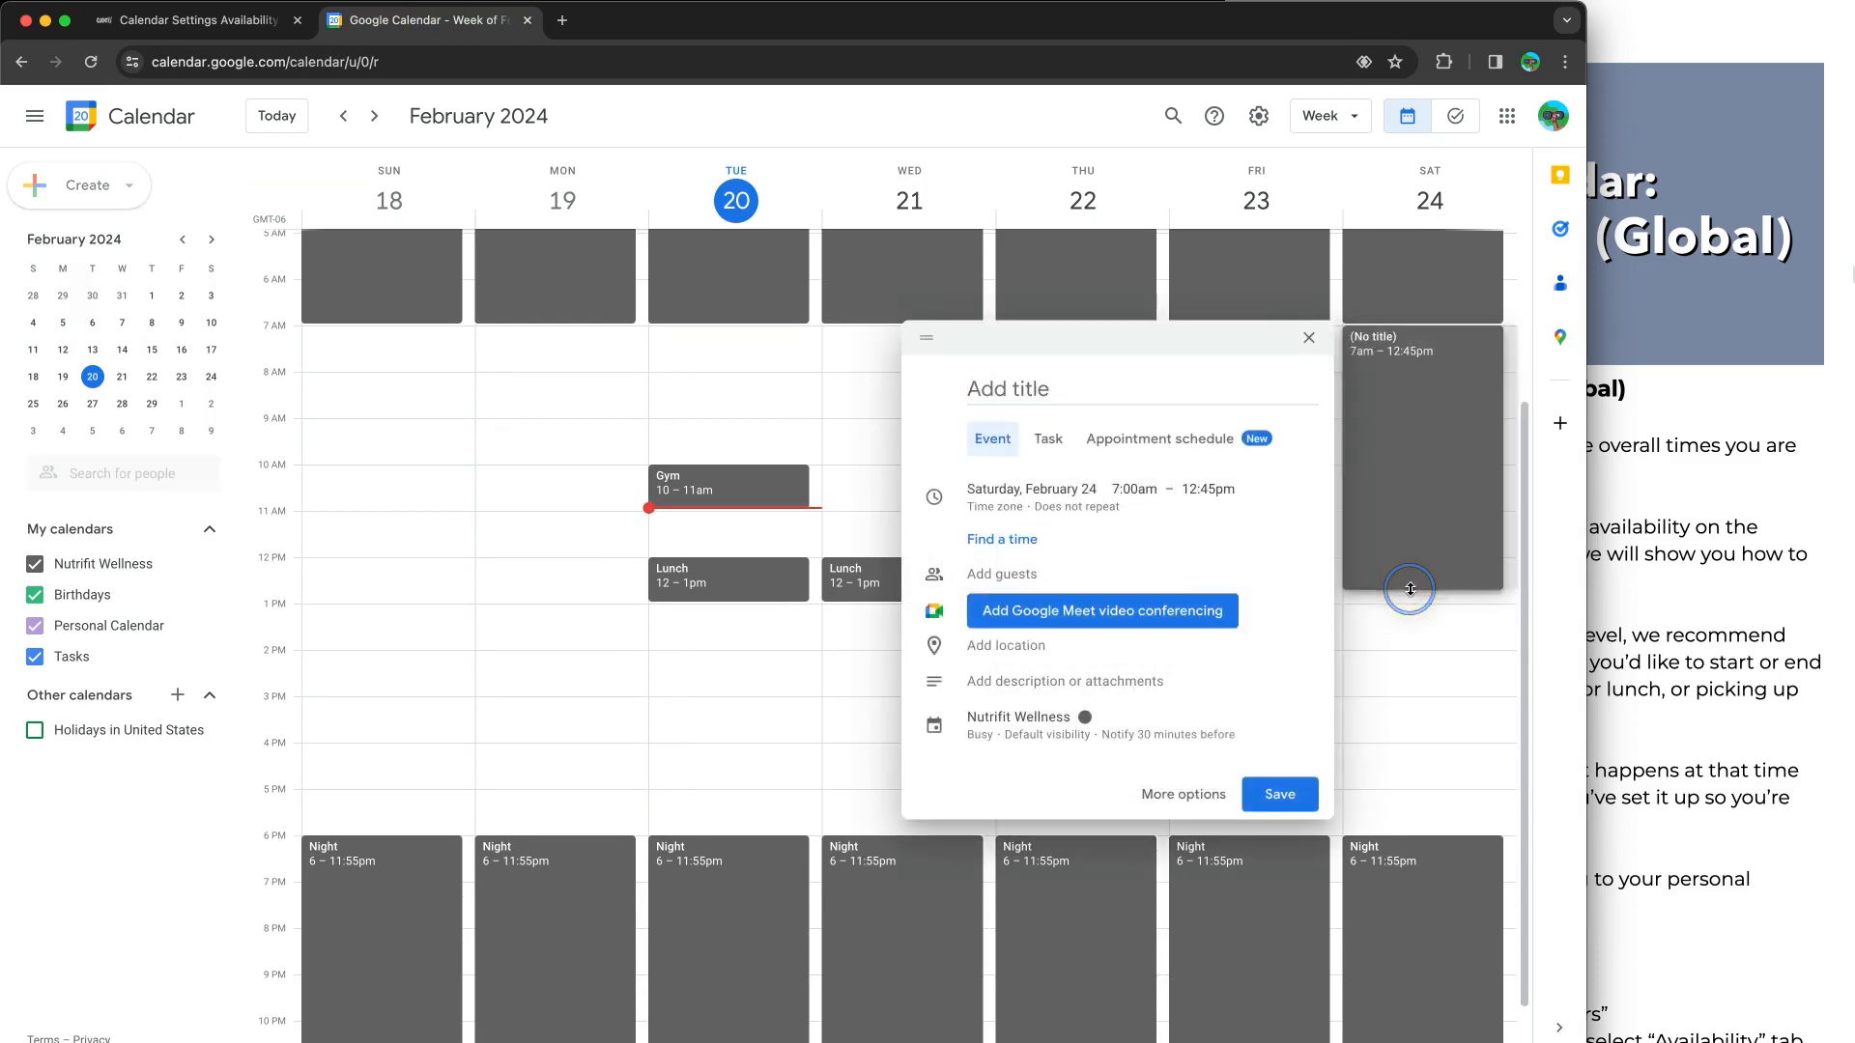
left_click(1309, 339)
Create a "Sat Morning Block off" event on Saturday, February 24 from 7:00am to 9:00am and save it
left_click_drag(1390, 348, 1390, 408)
type("Sat Morning ")
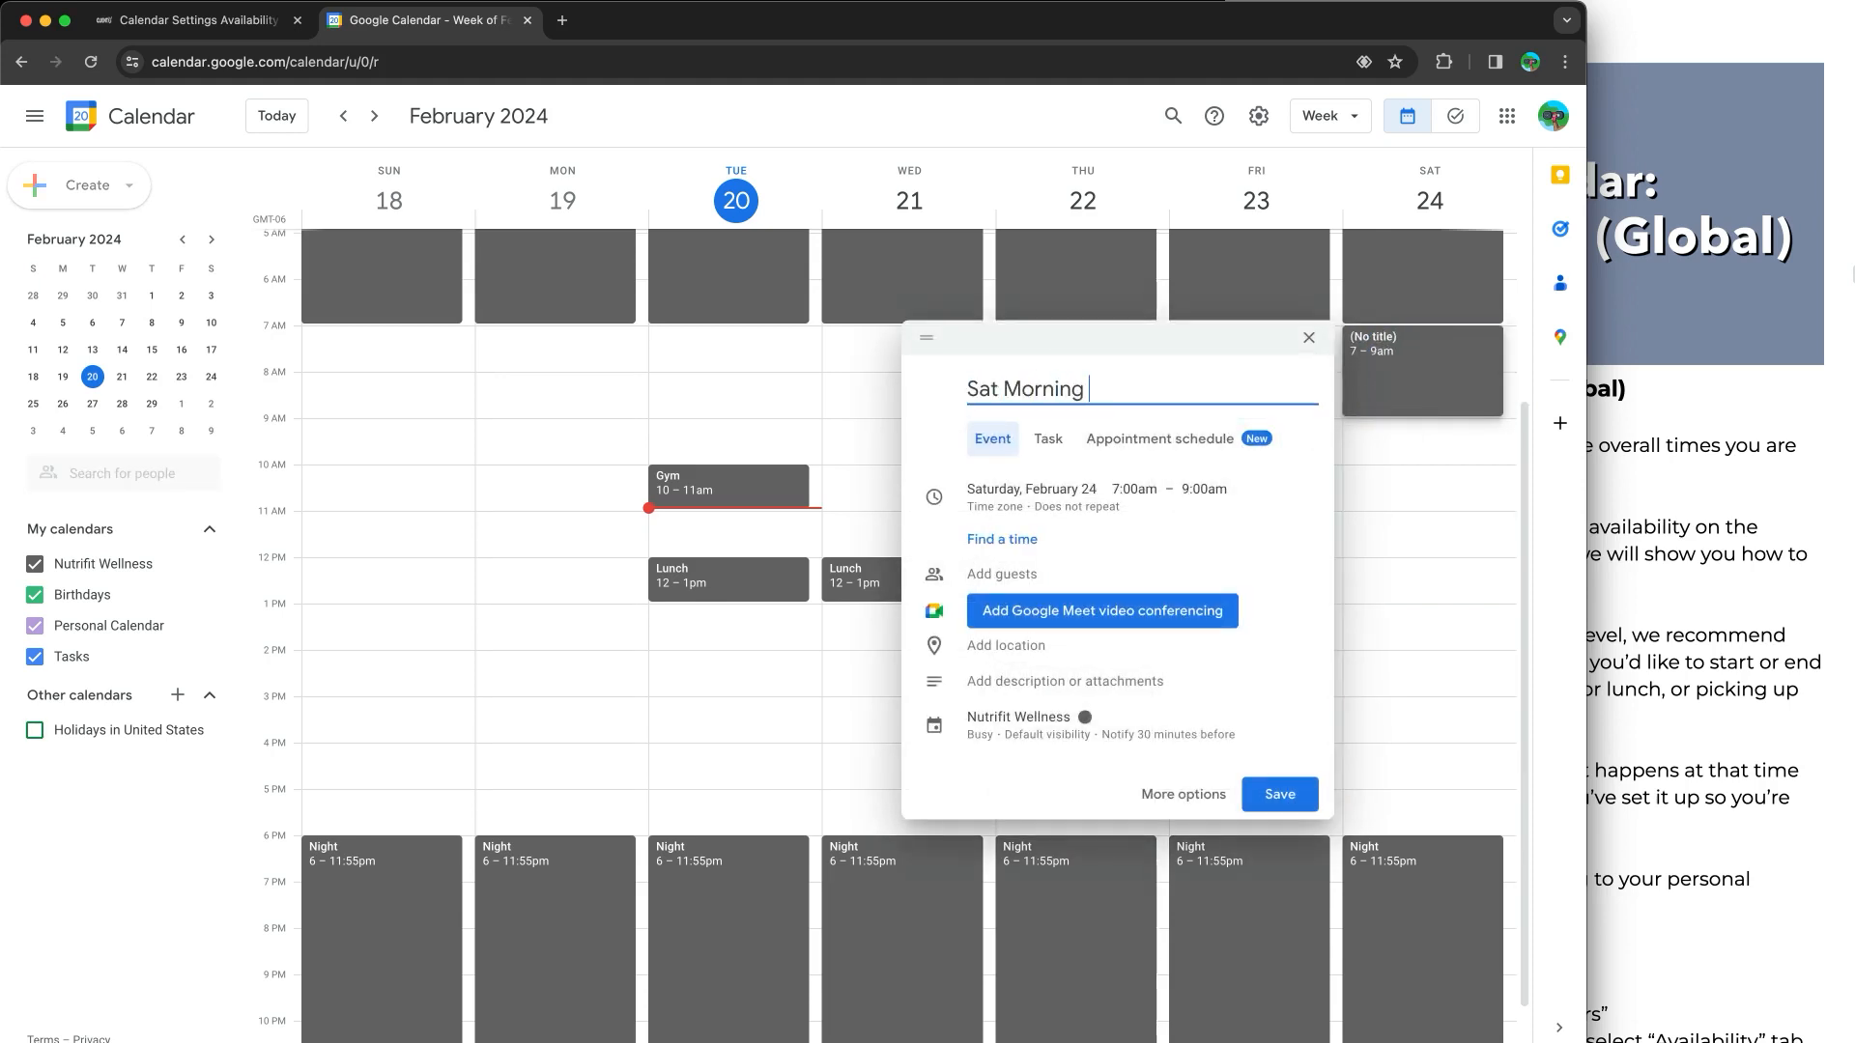
type("BLock off")
key("Return")
Add a "Sat Afternoon Blockoff" event on Saturday, February 24 from 3:15pm to 6:00pm and save it
left_click_drag(1391, 705, 1391, 837)
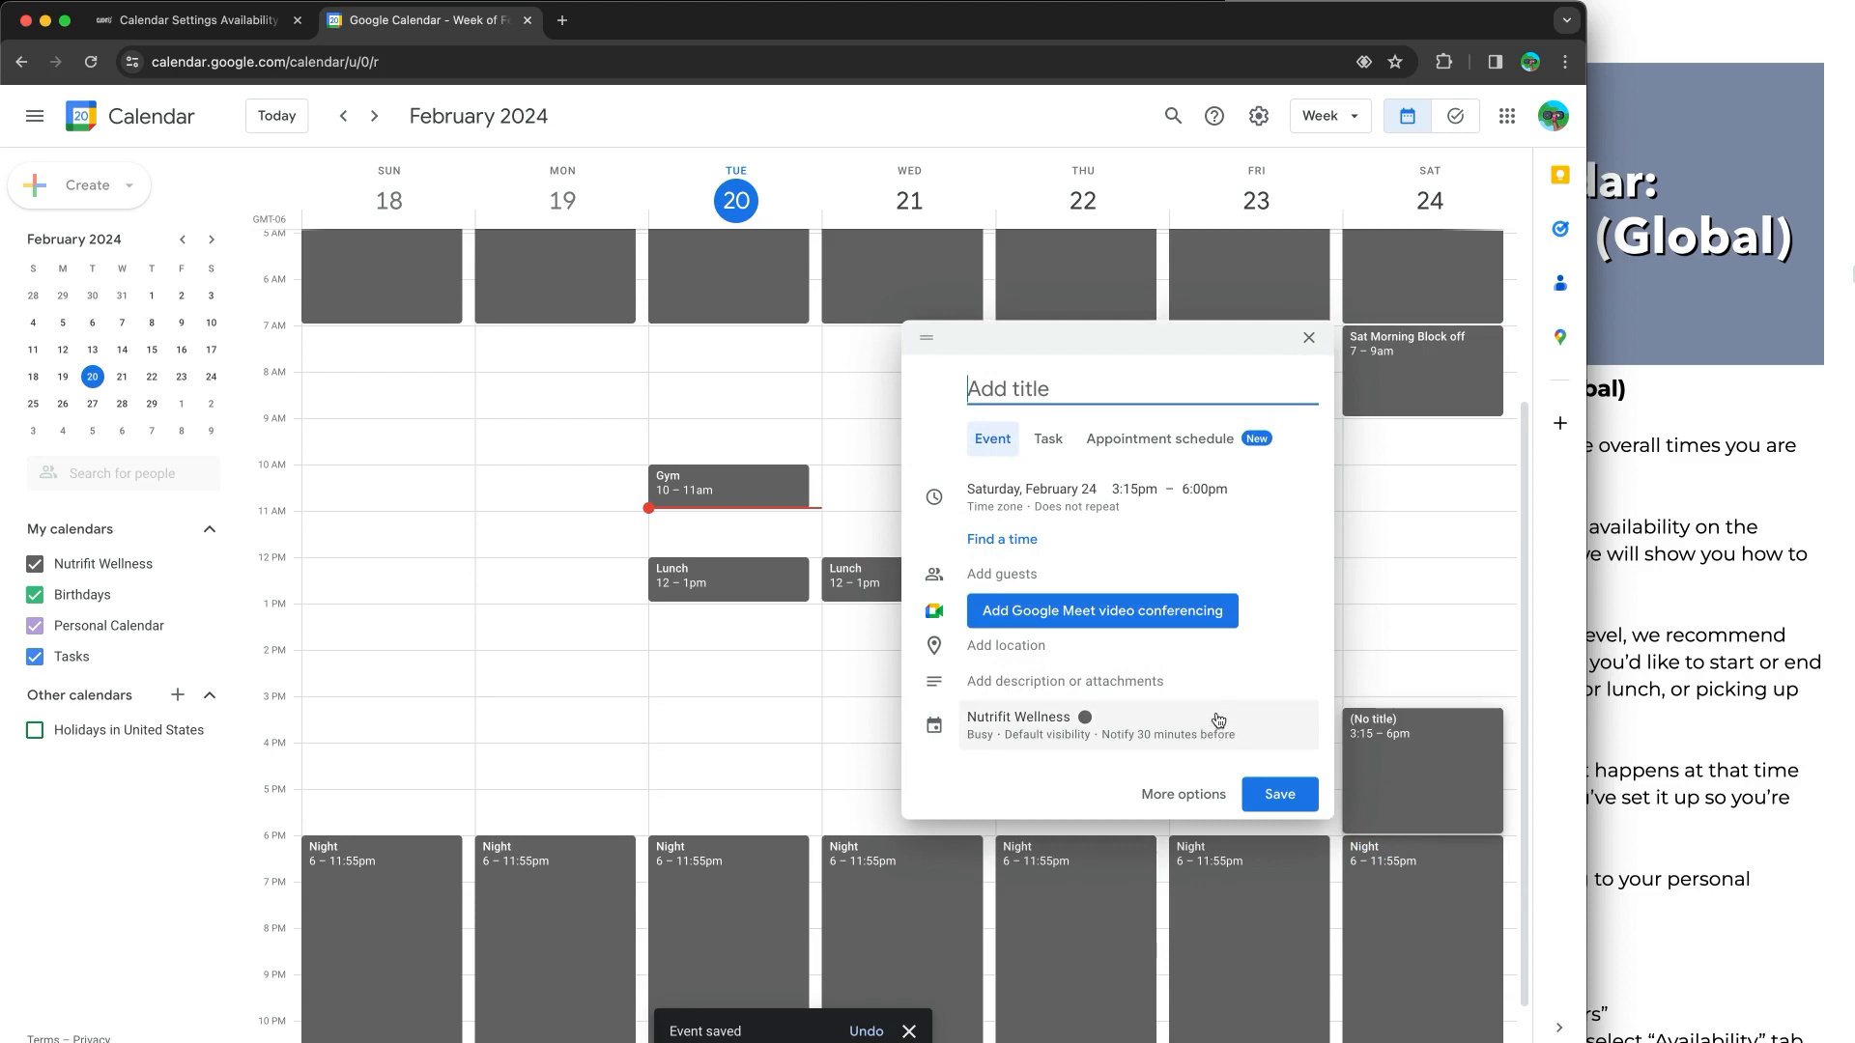
type("Sat Afternoon Blockoff")
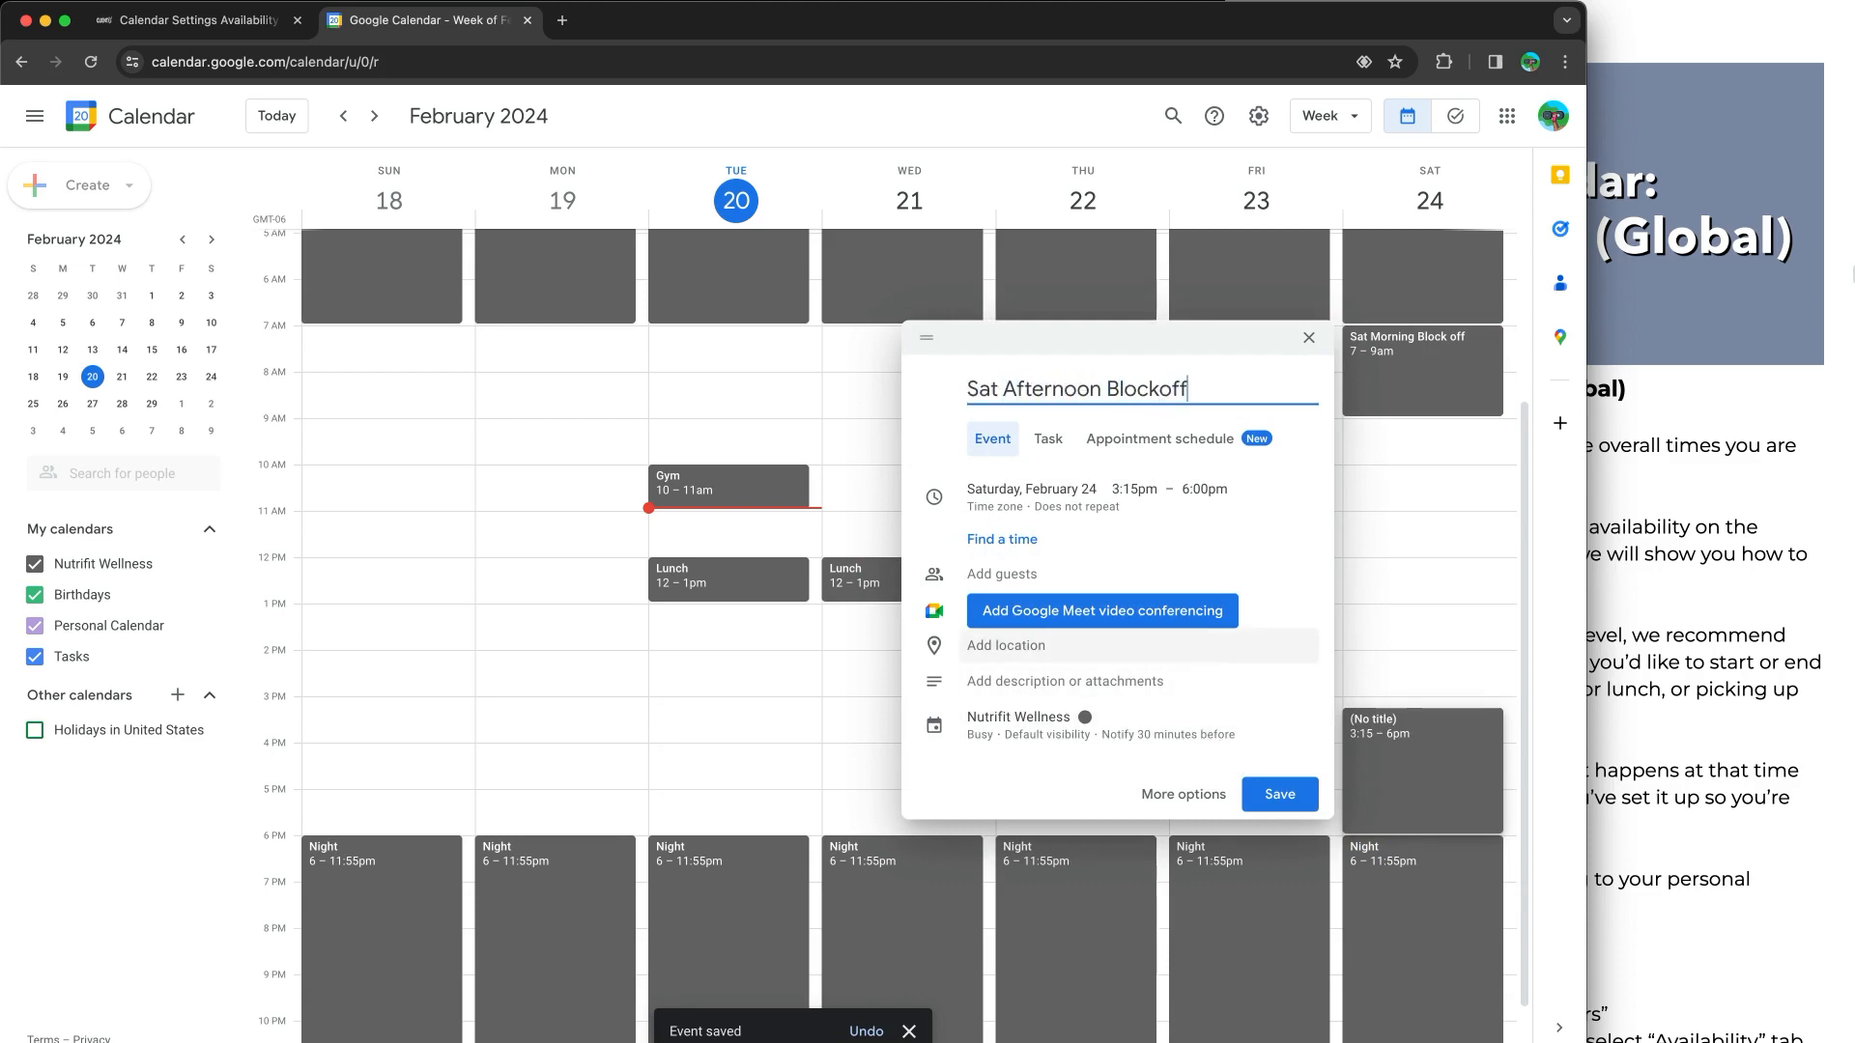
key("Return")
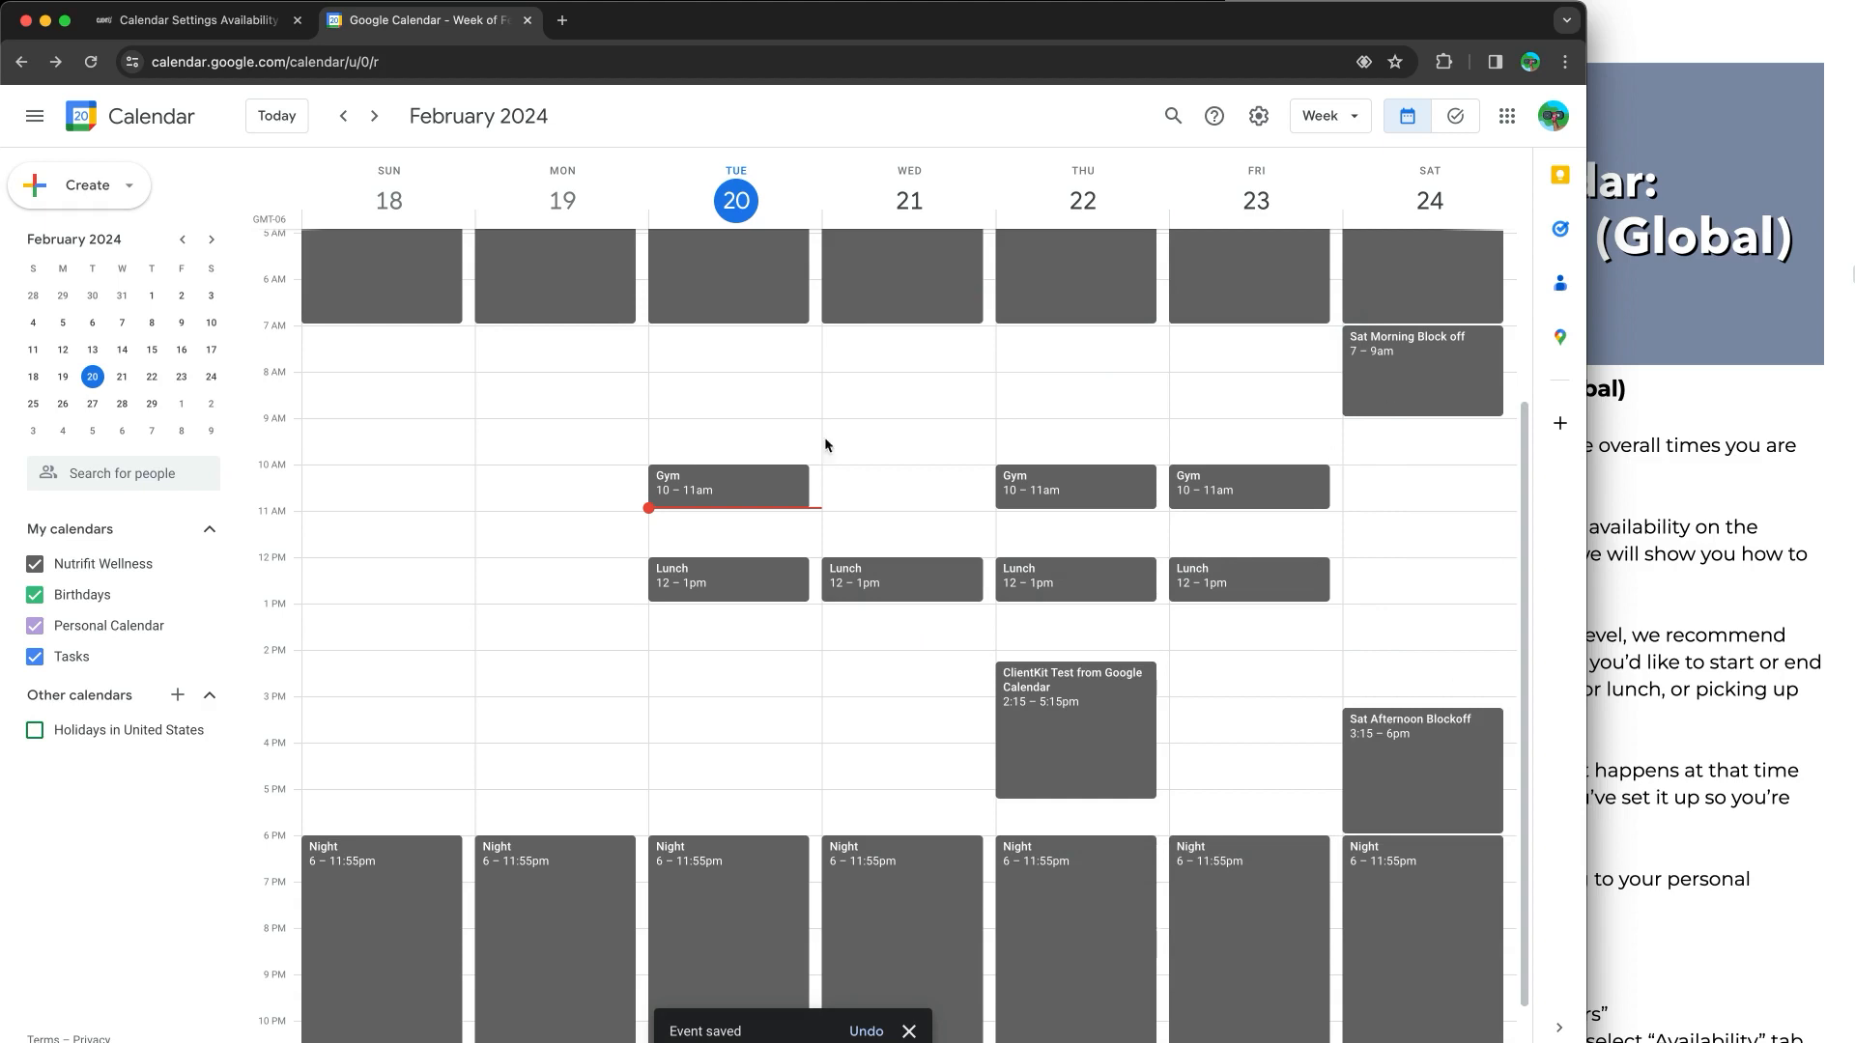
Switch back to ClientKit's availability settings and review the guide's Global Availability Set Up and Account Availability sections through to Global Calendar Settings
left_click(214, 11)
left_click(1073, 627)
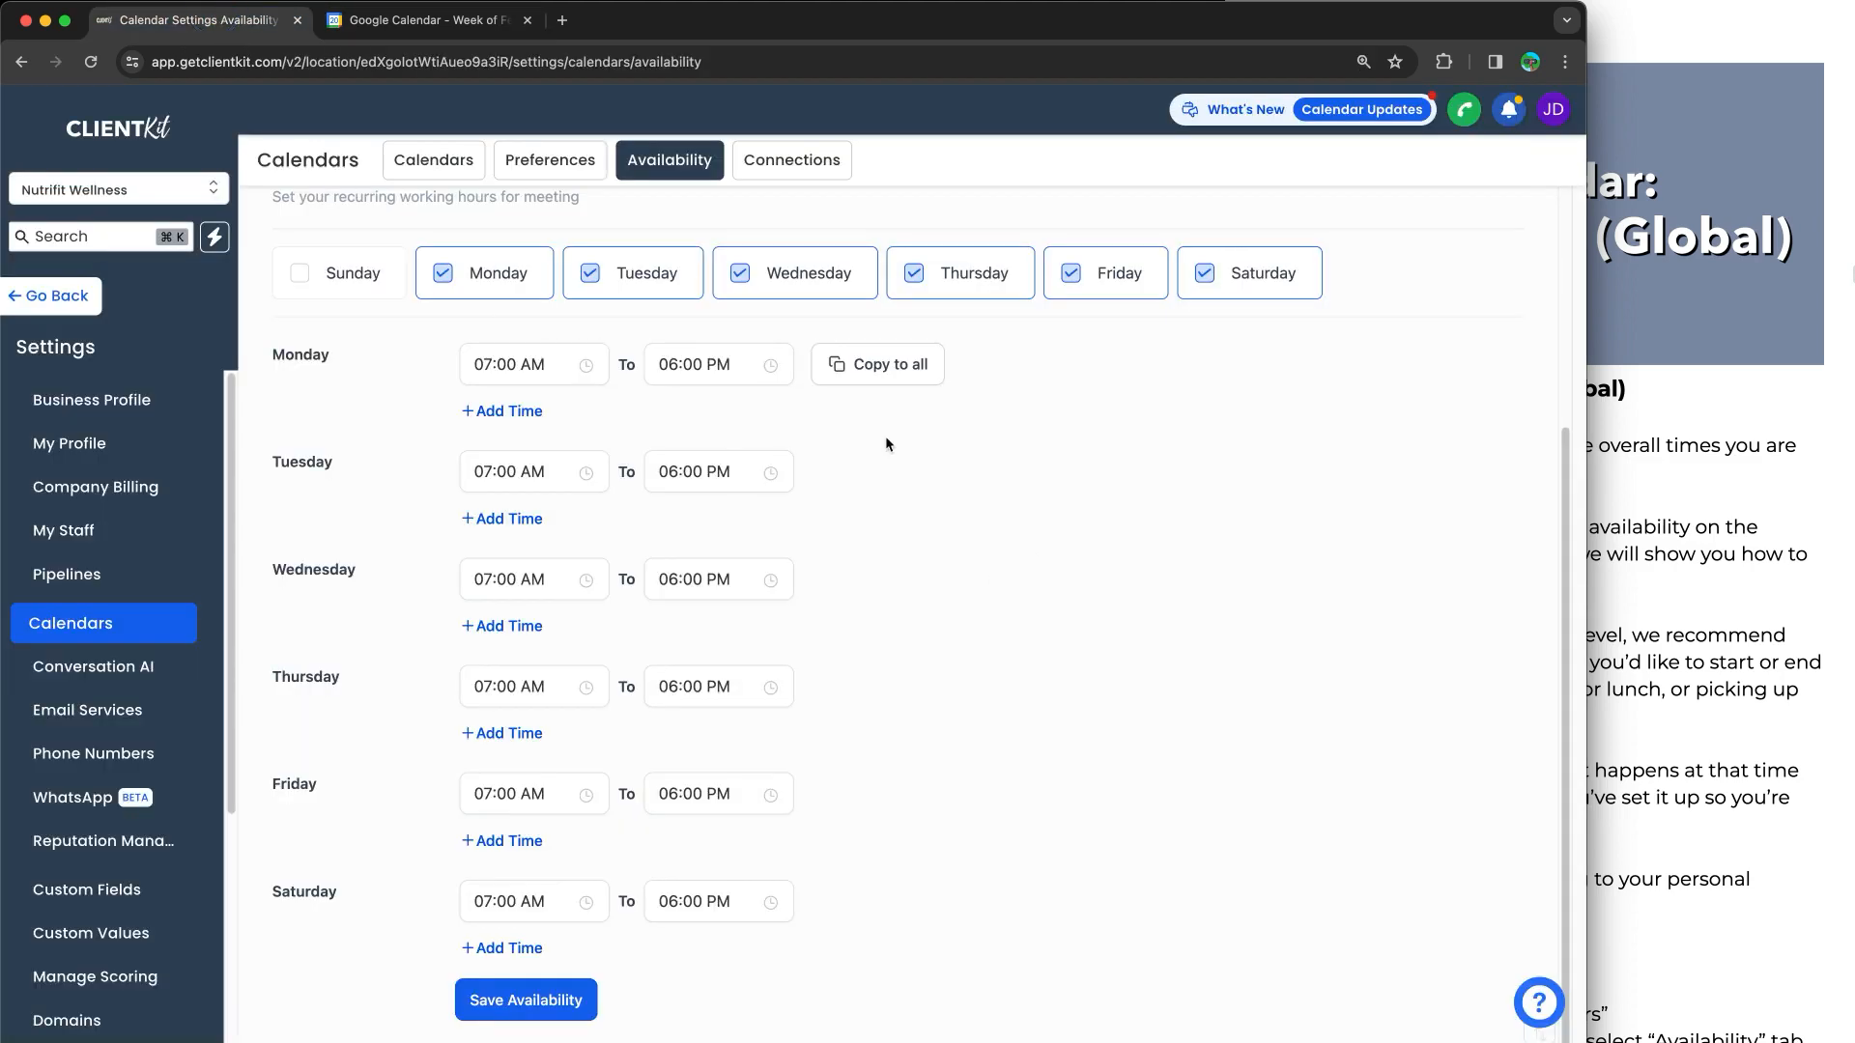
left_click(1734, 592)
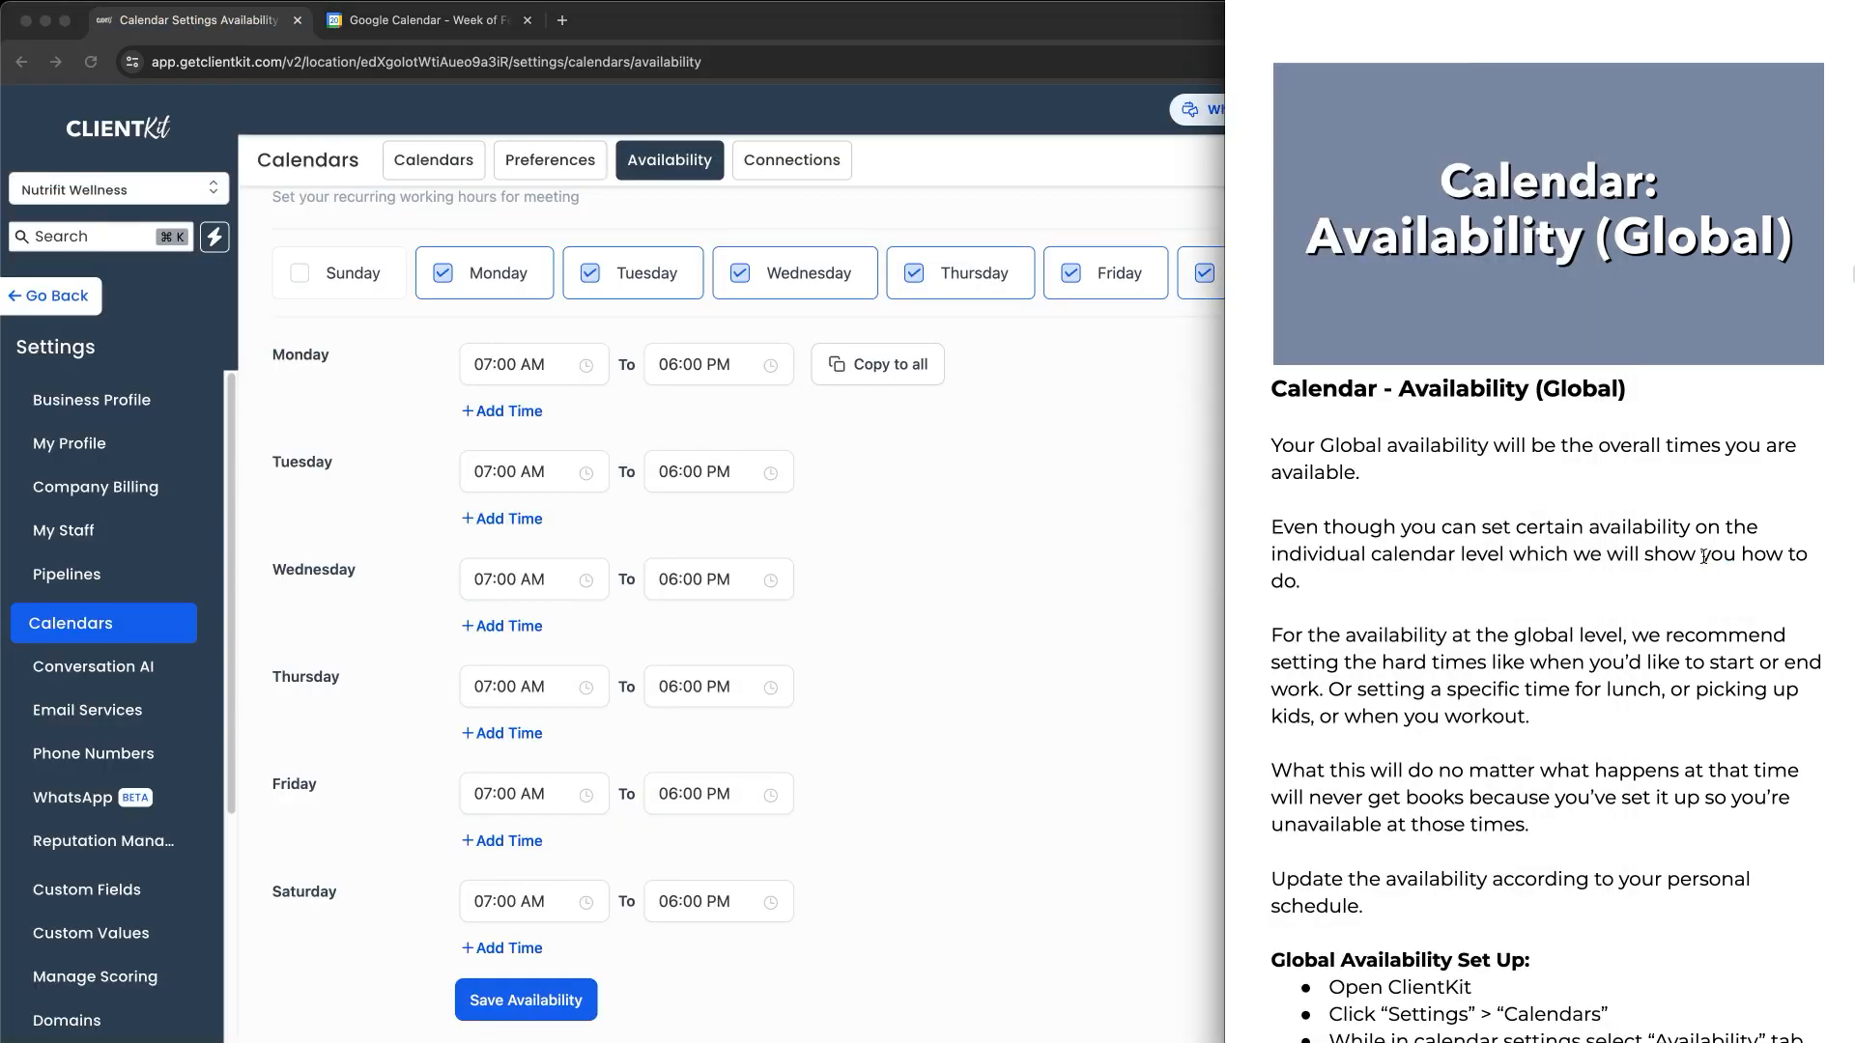
scroll(1729, 580, "down", 5)
scroll(1701, 556, "down", 4)
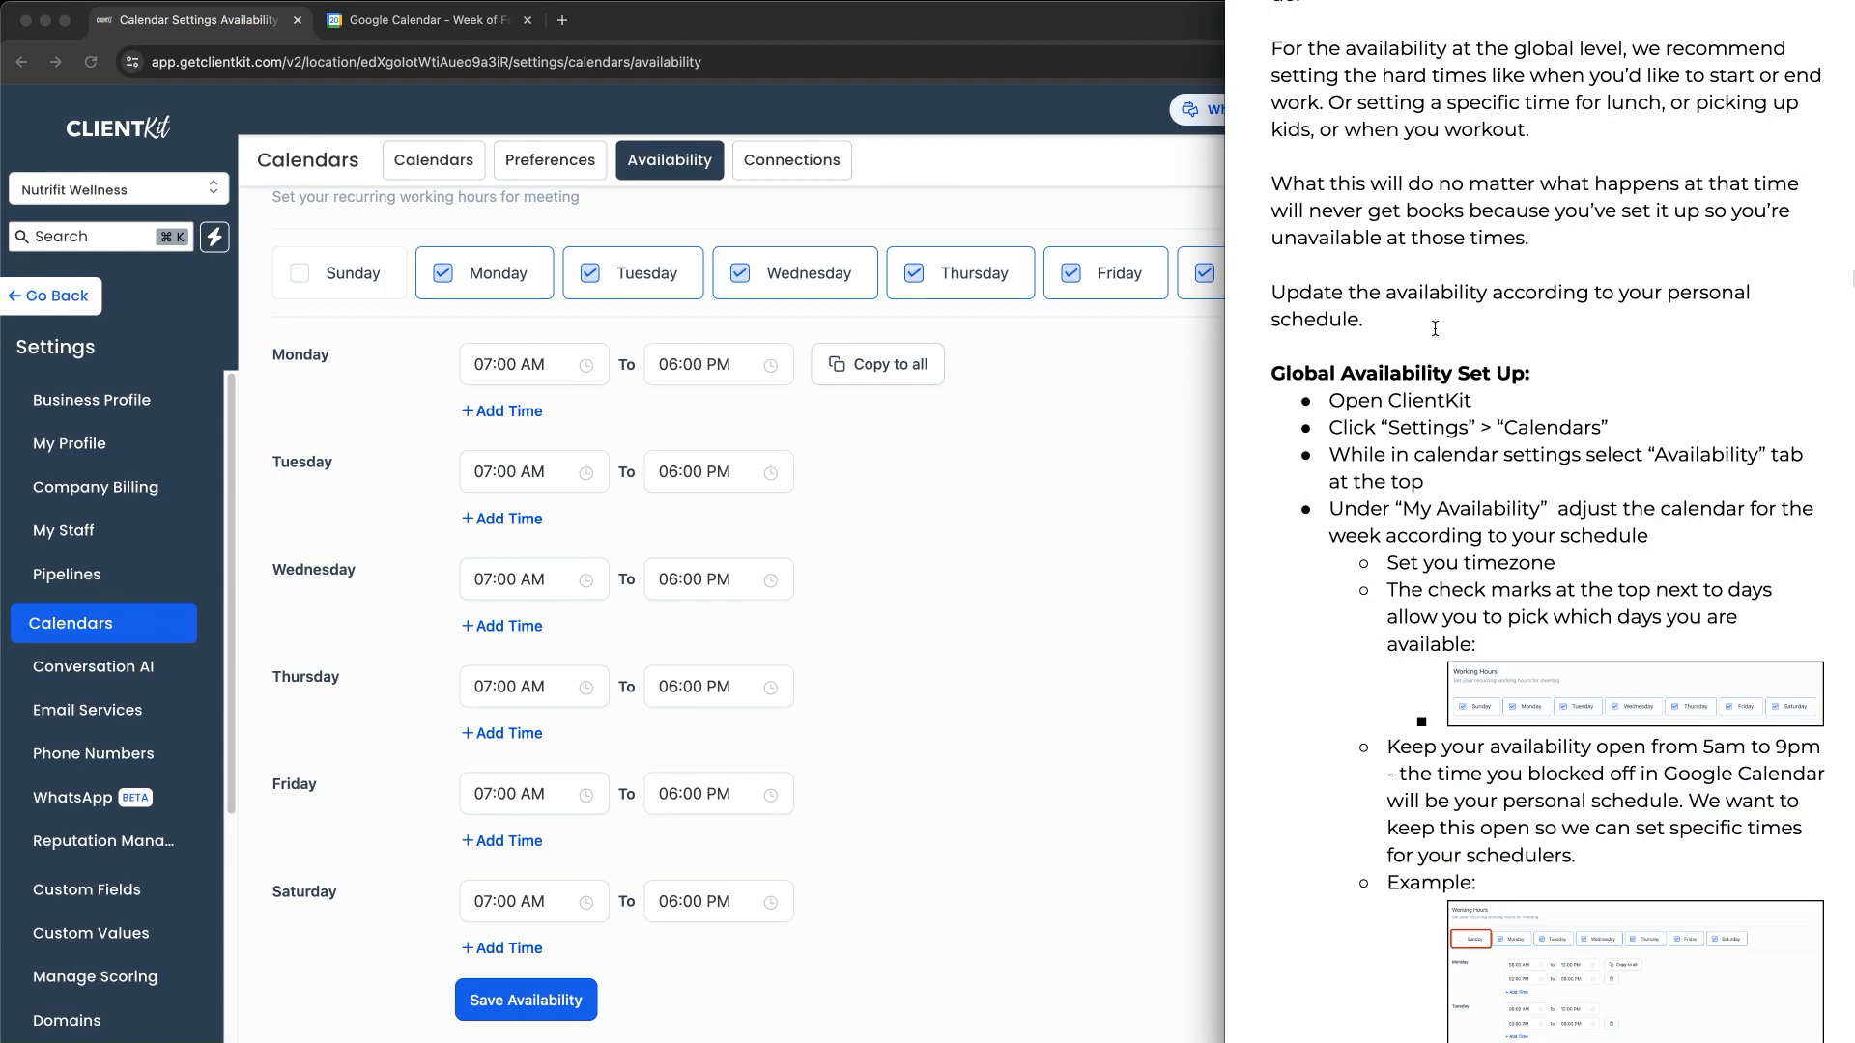
scroll(1436, 452, "down", 3)
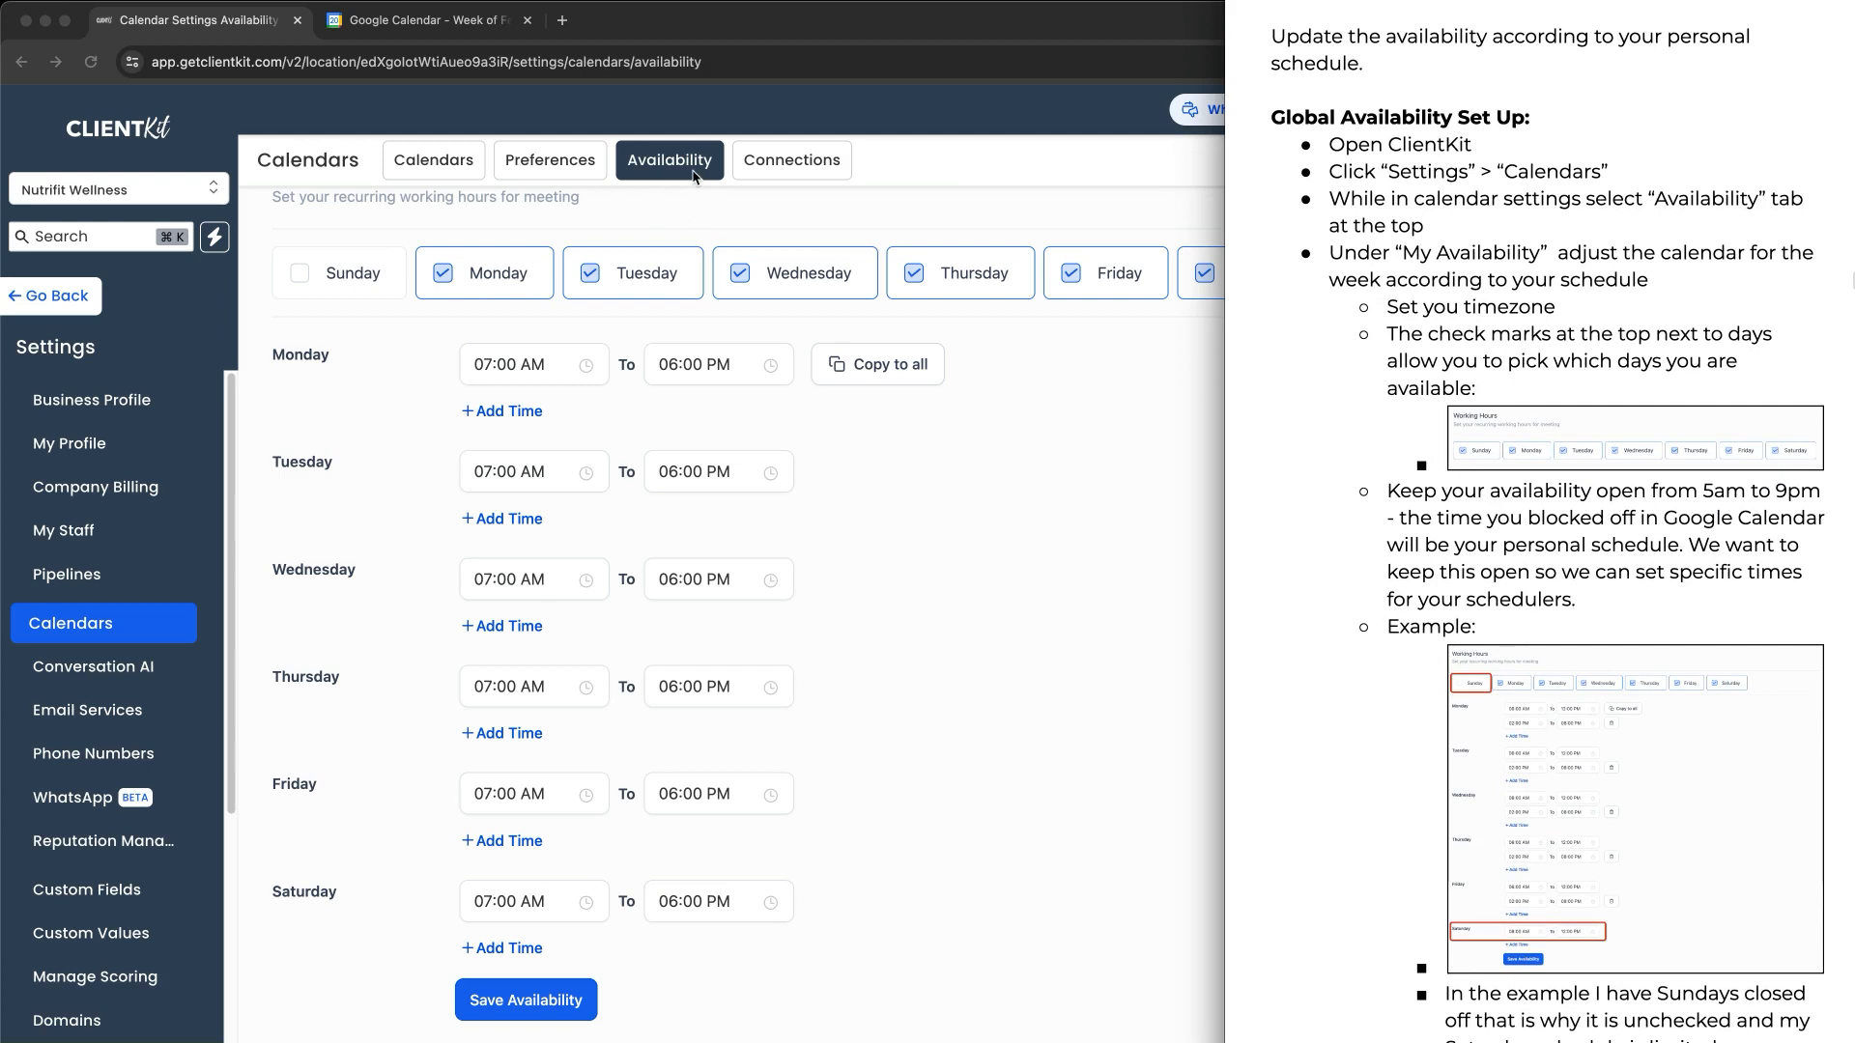
scroll(1705, 522, "down", 6)
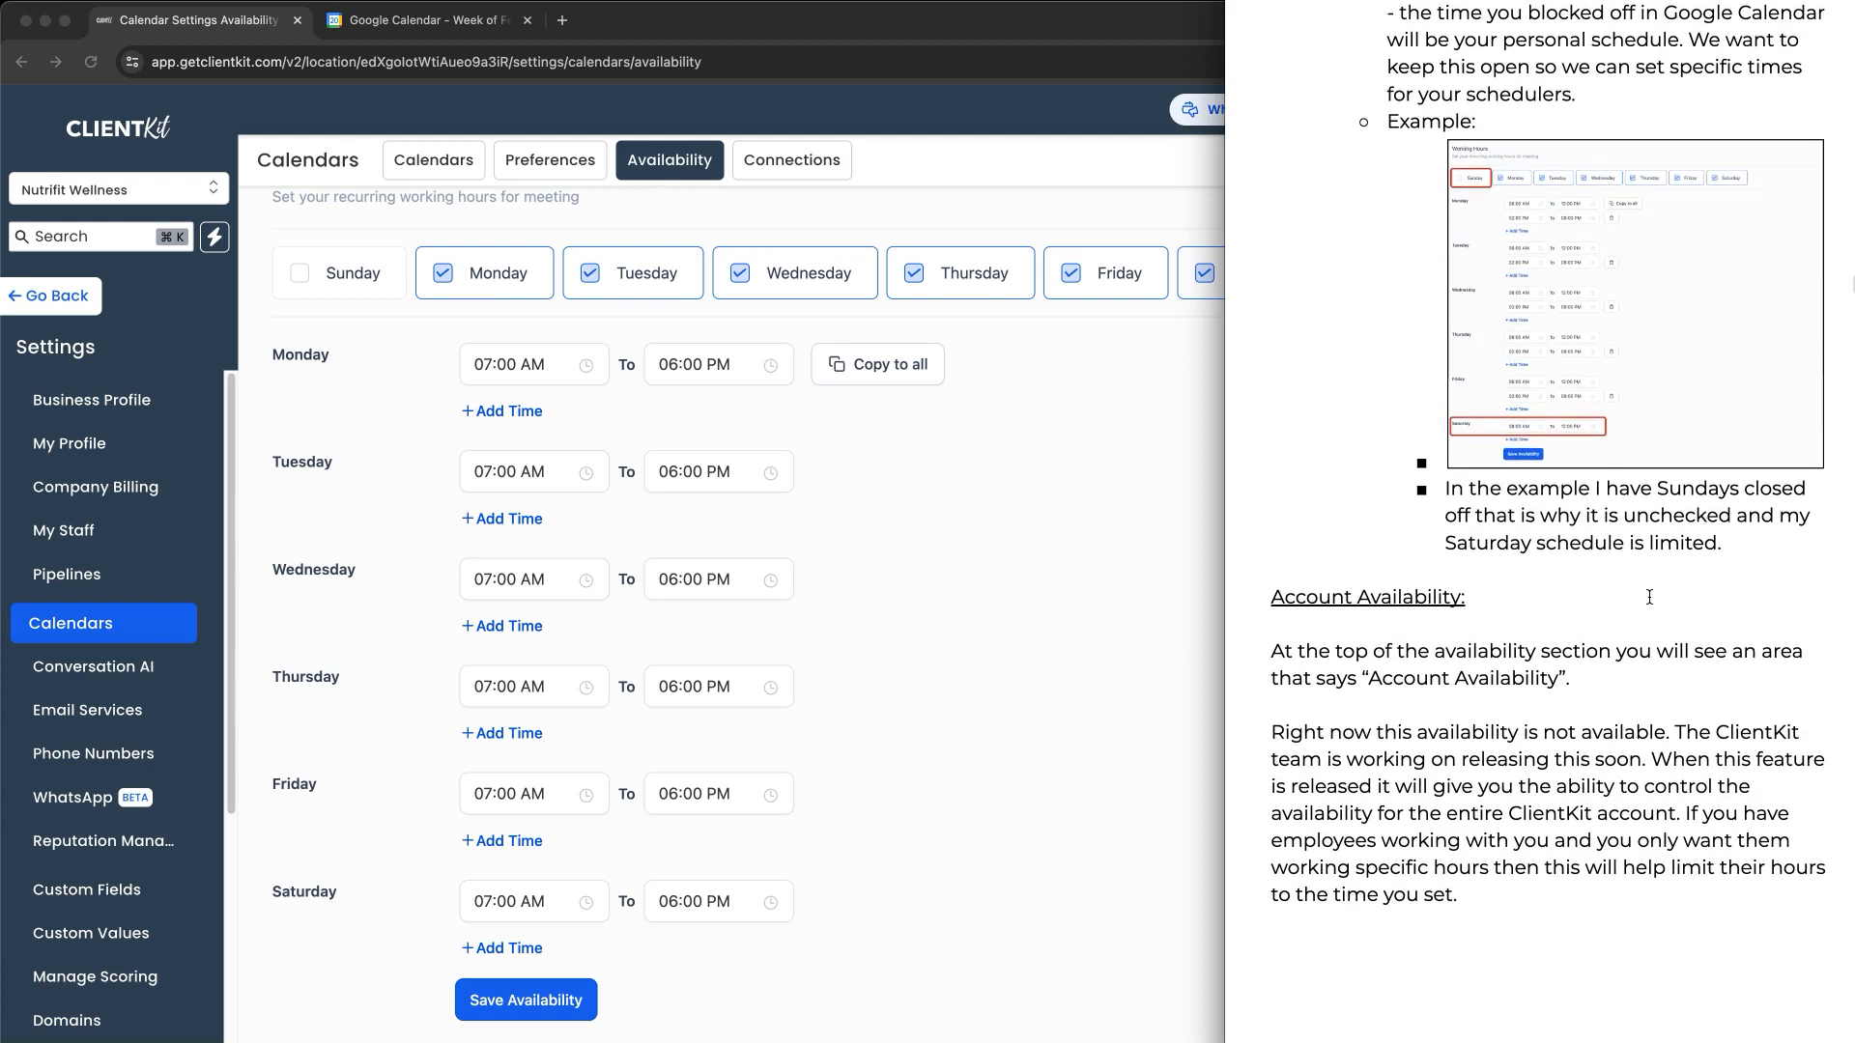
scroll(1615, 592, "down", 12)
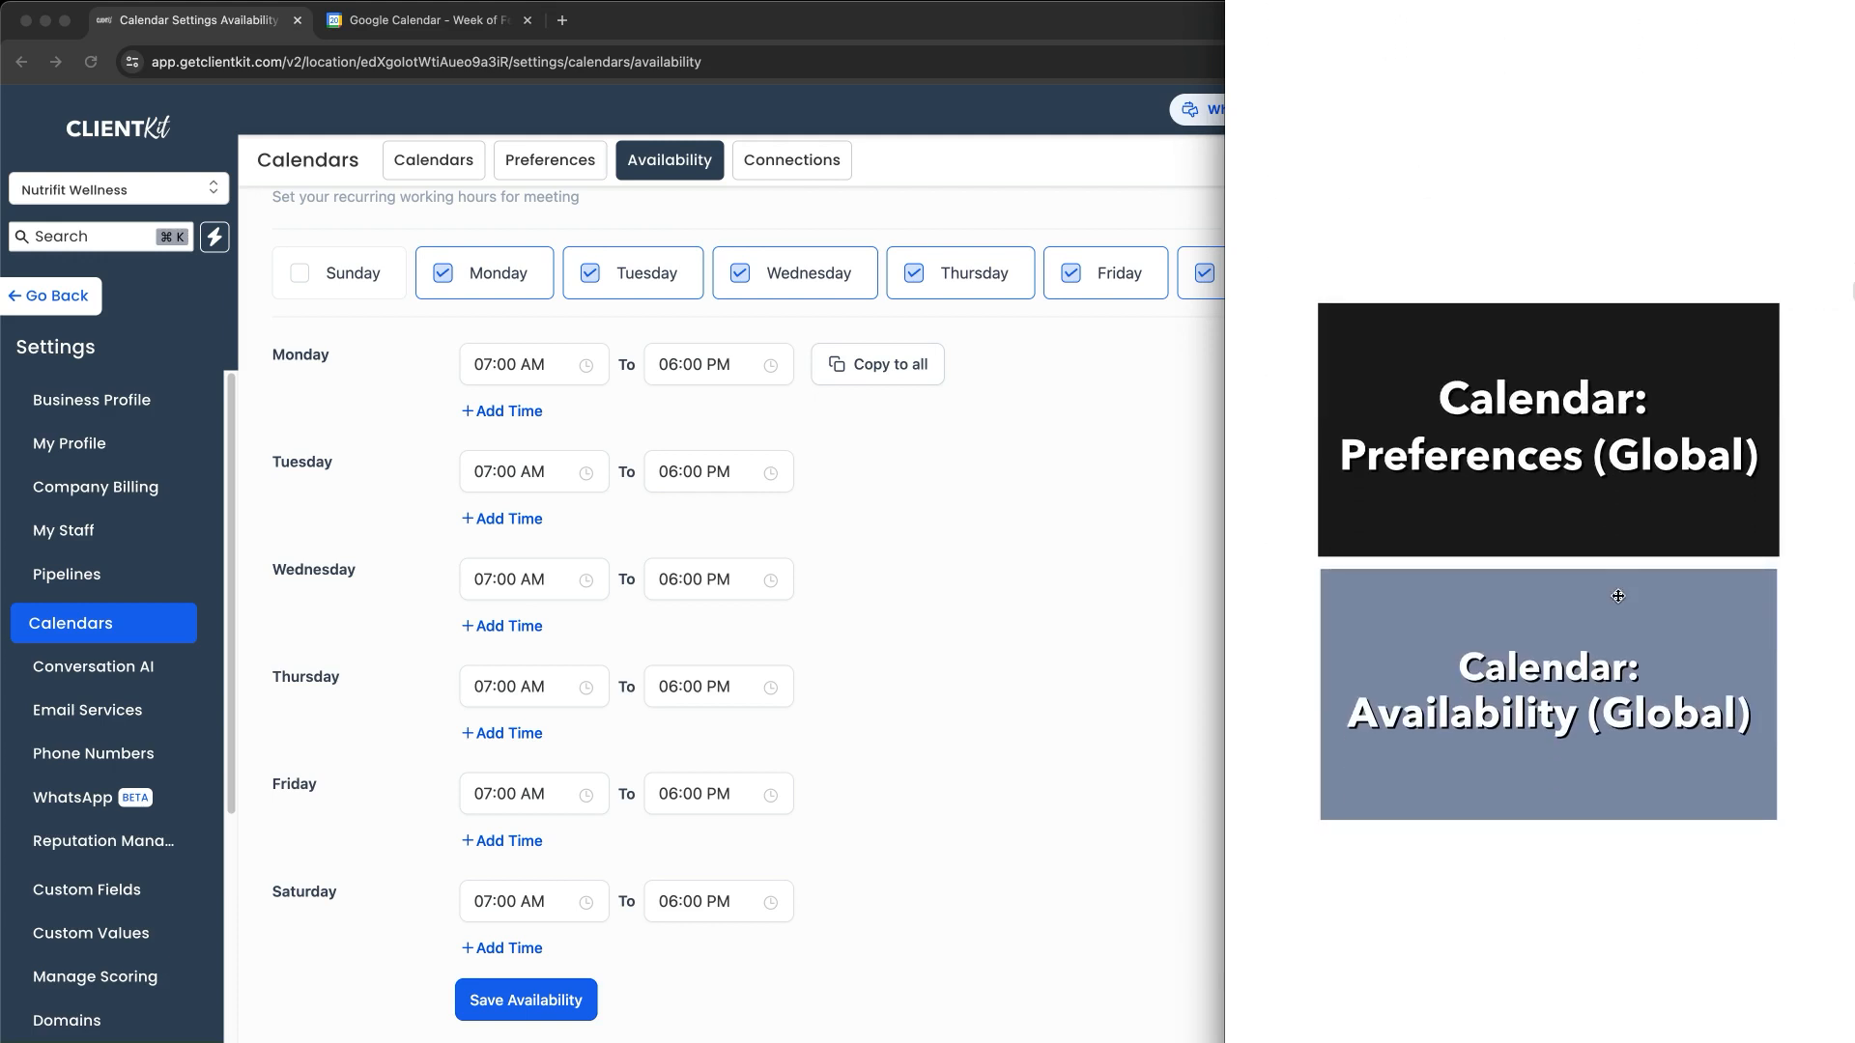
scroll(1611, 609, "down", 8)
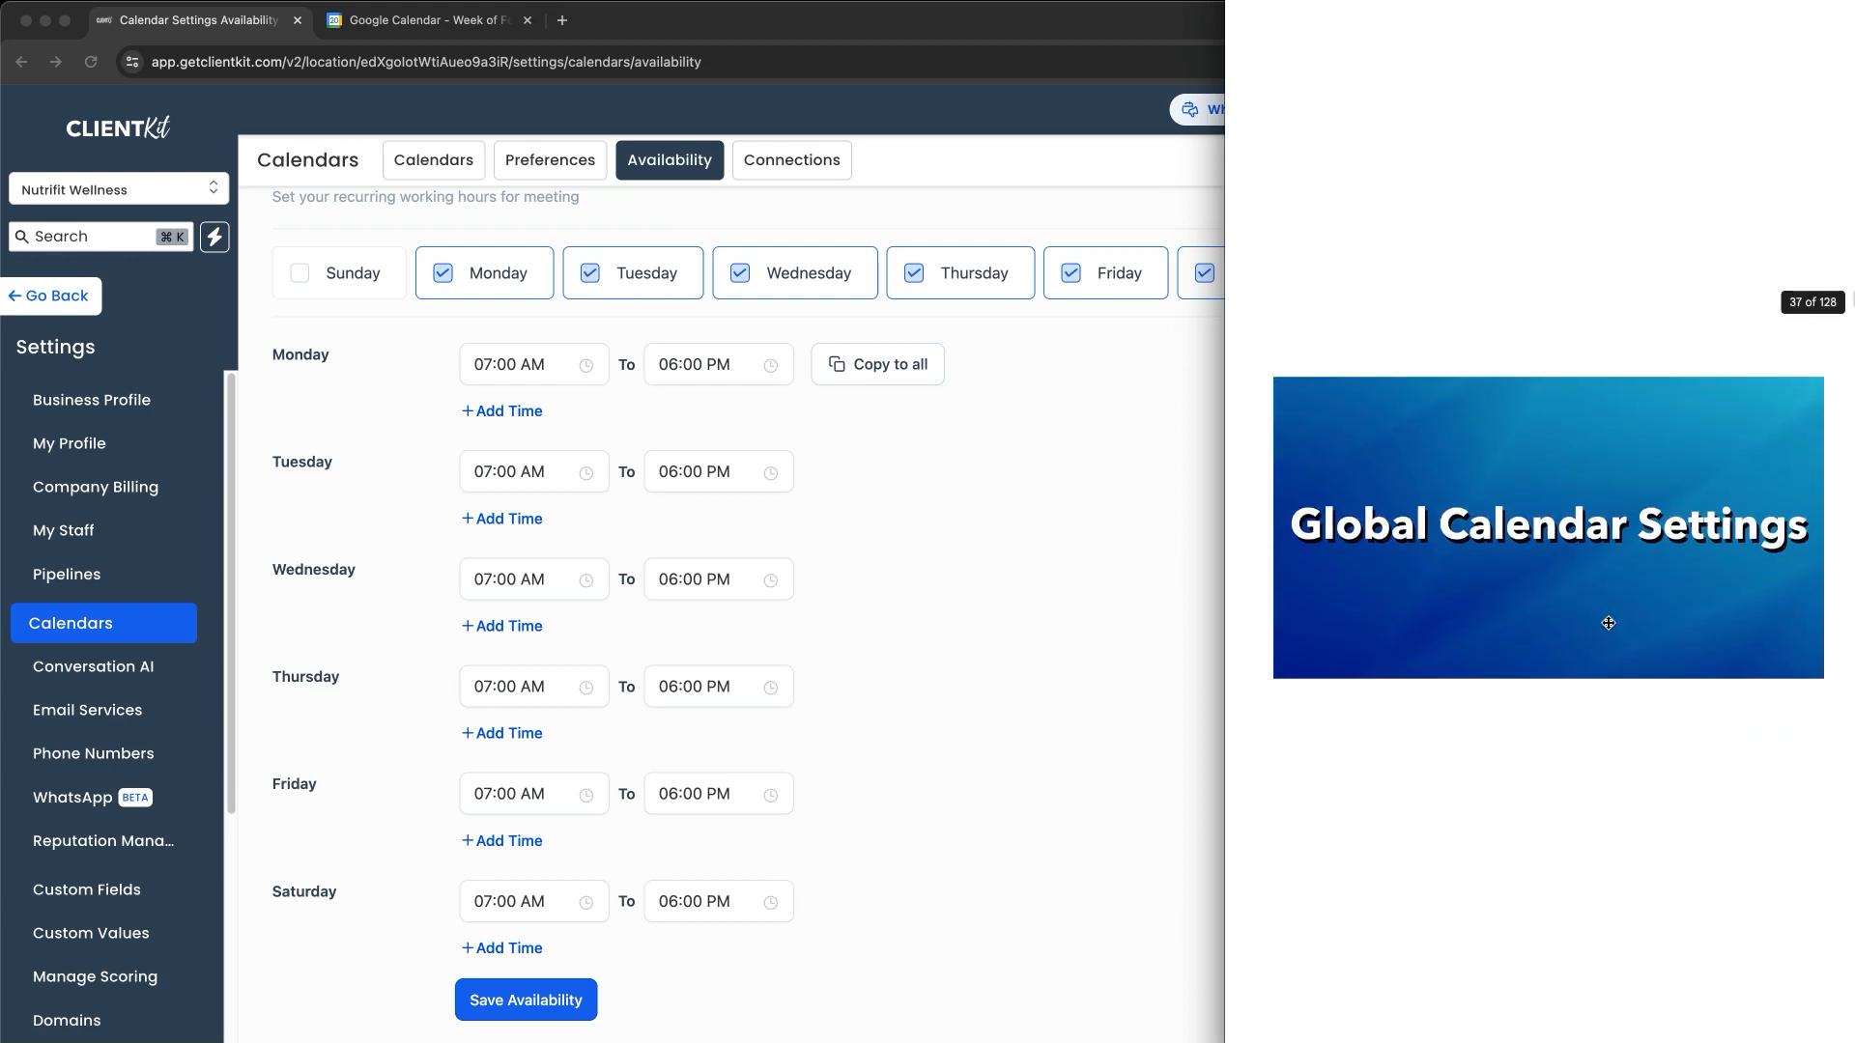
left_click(864, 589)
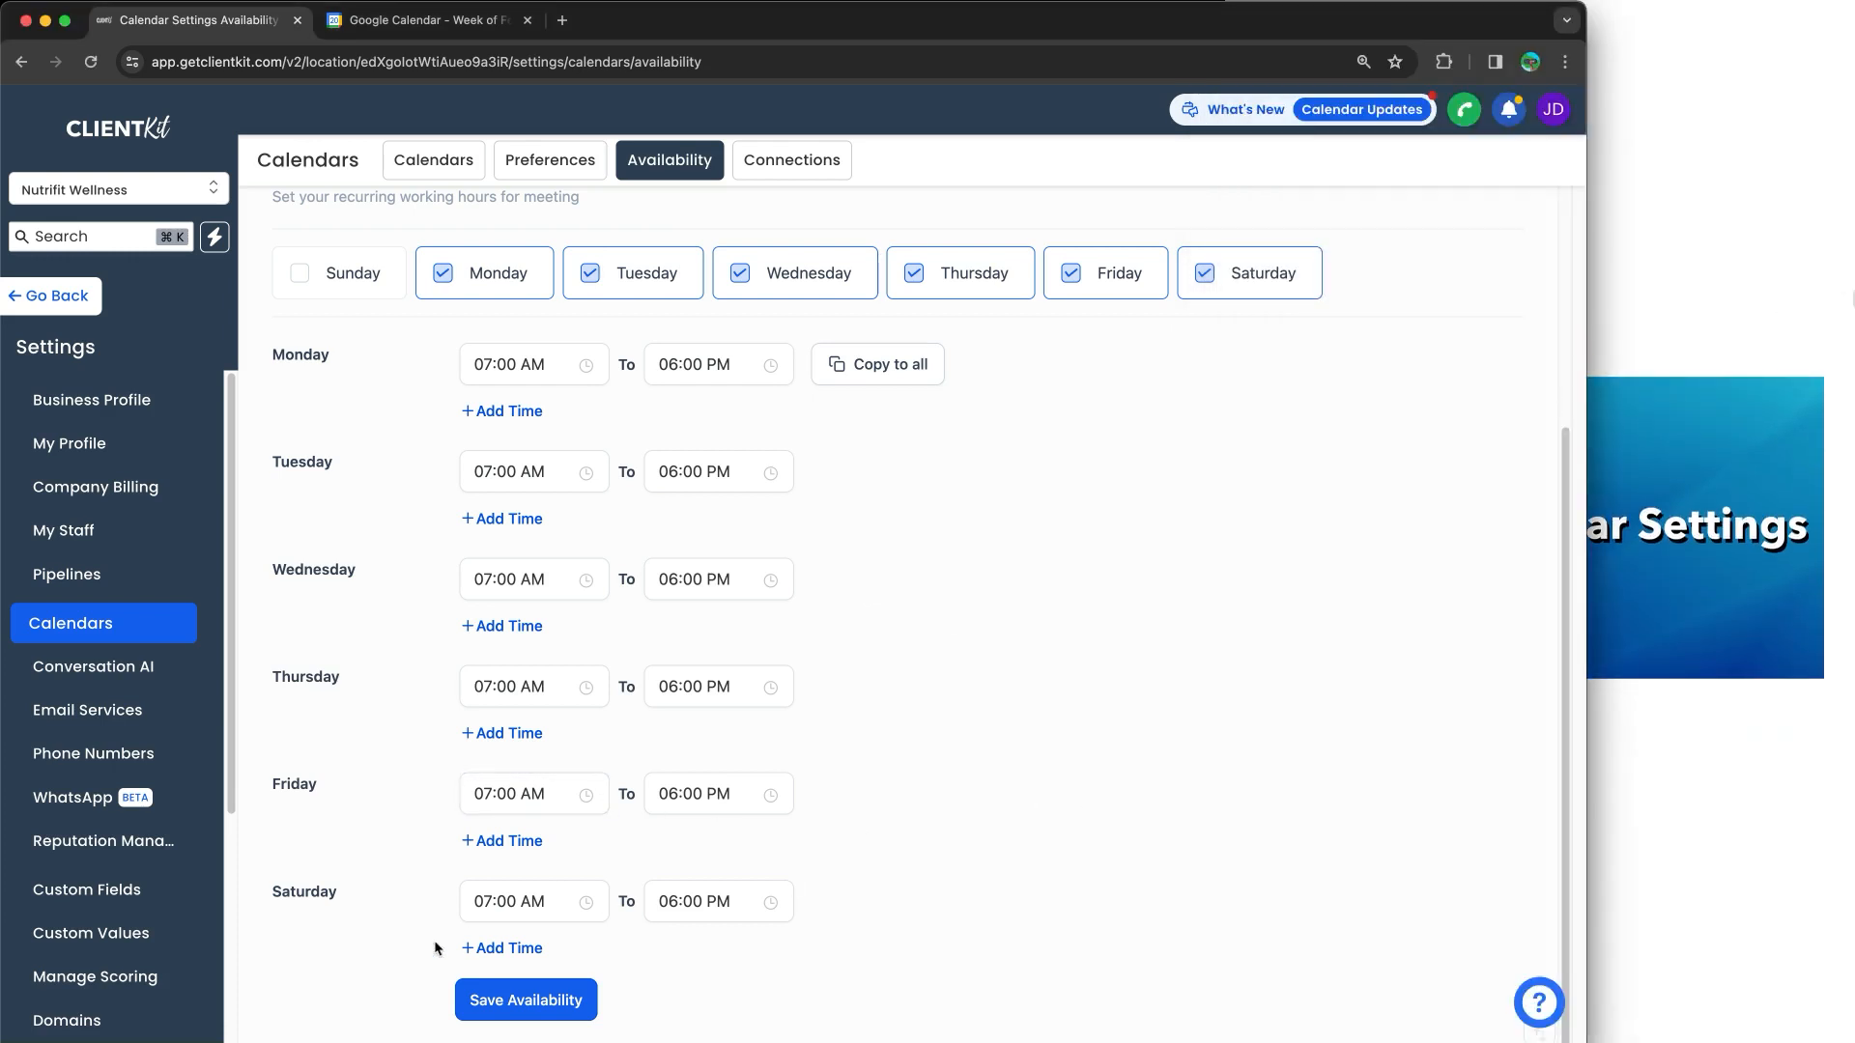